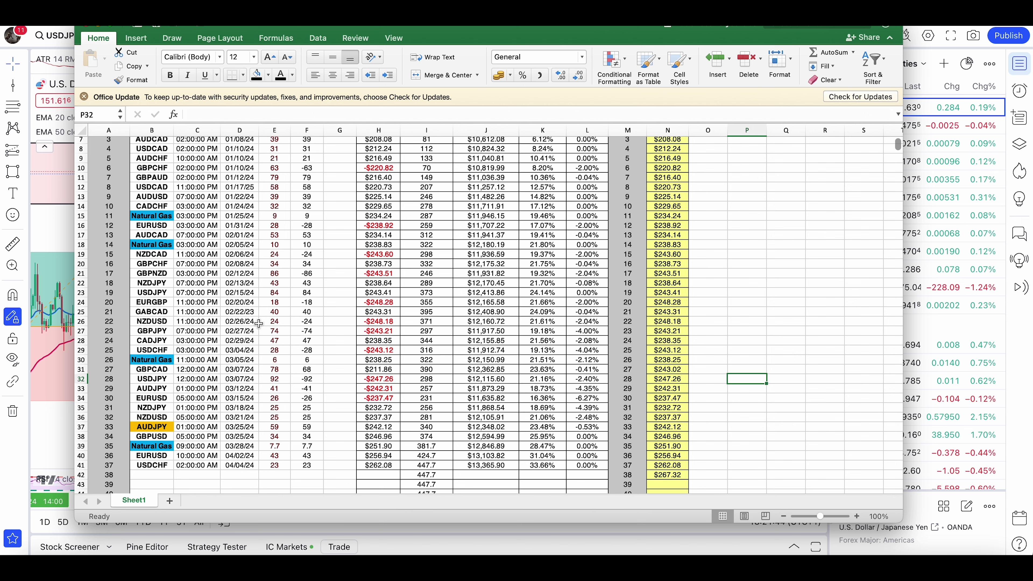
# Step: Review the logged trades and examine the total dollar gain in the trade log's summary row
pyautogui.scroll(5, 285, 285)
pyautogui.scroll(-3, 244, 245)
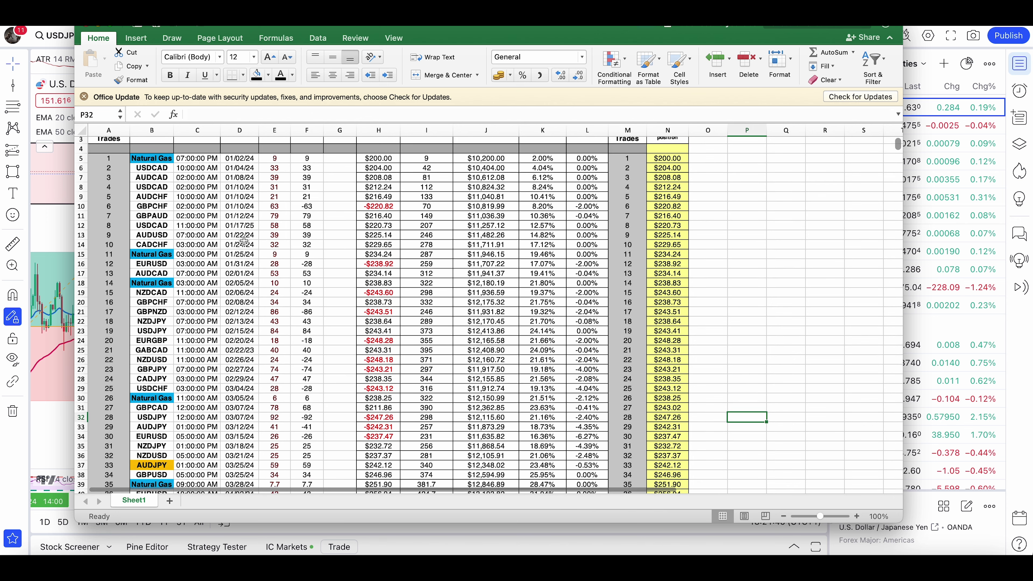
pyautogui.scroll(-2, 296, 265)
pyautogui.scroll(-3, 297, 265)
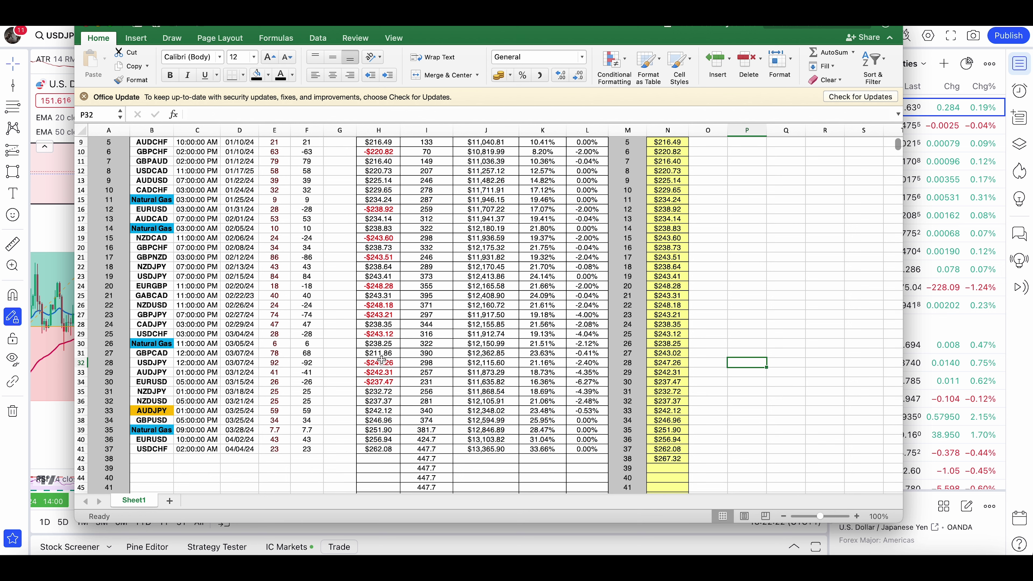
pyautogui.scroll(3, 381, 360)
pyautogui.click(425, 159)
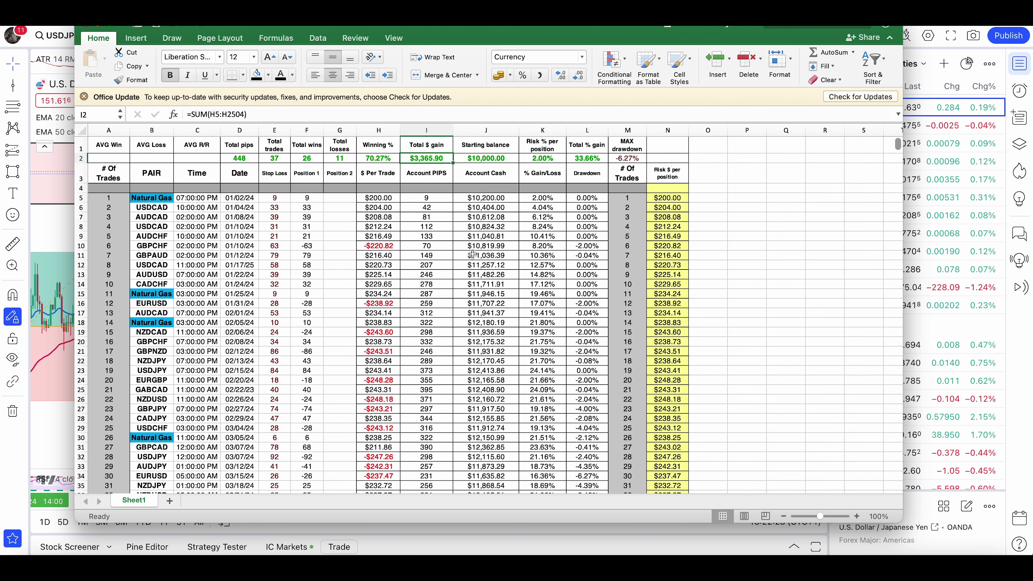
pyautogui.scroll(-2, 439, 375)
pyautogui.scroll(-2, 439, 375)
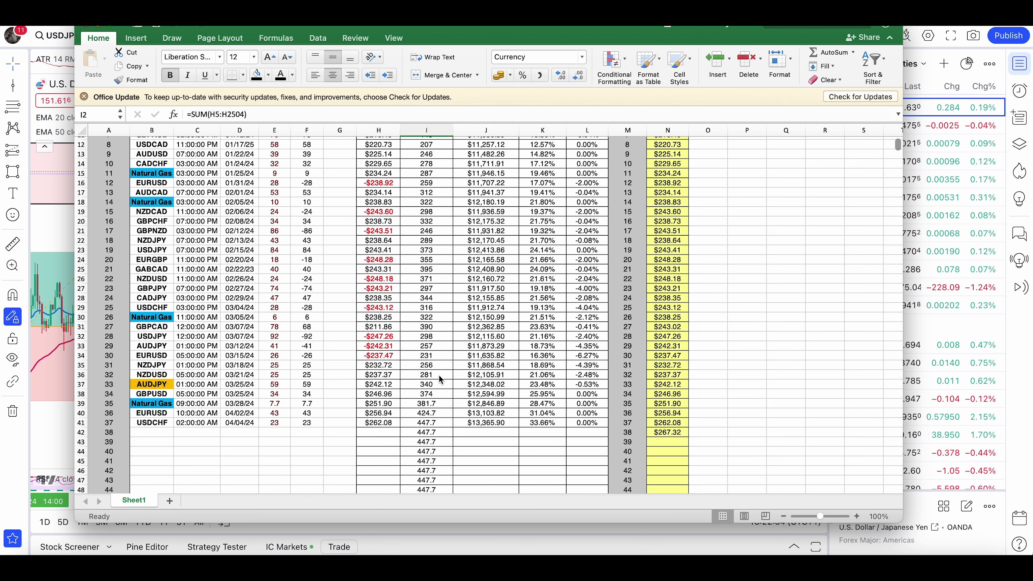
pyautogui.scroll(4, 440, 375)
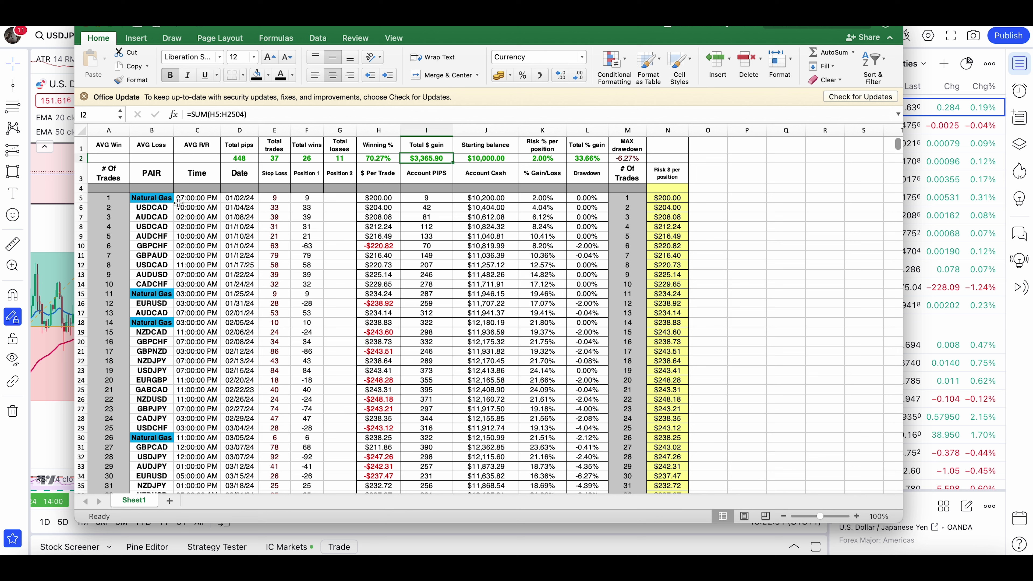
# Step: Go through the highlighted Natural Gas trades in the PAIR column, from trade 1 to trade 35
pyautogui.click(167, 200)
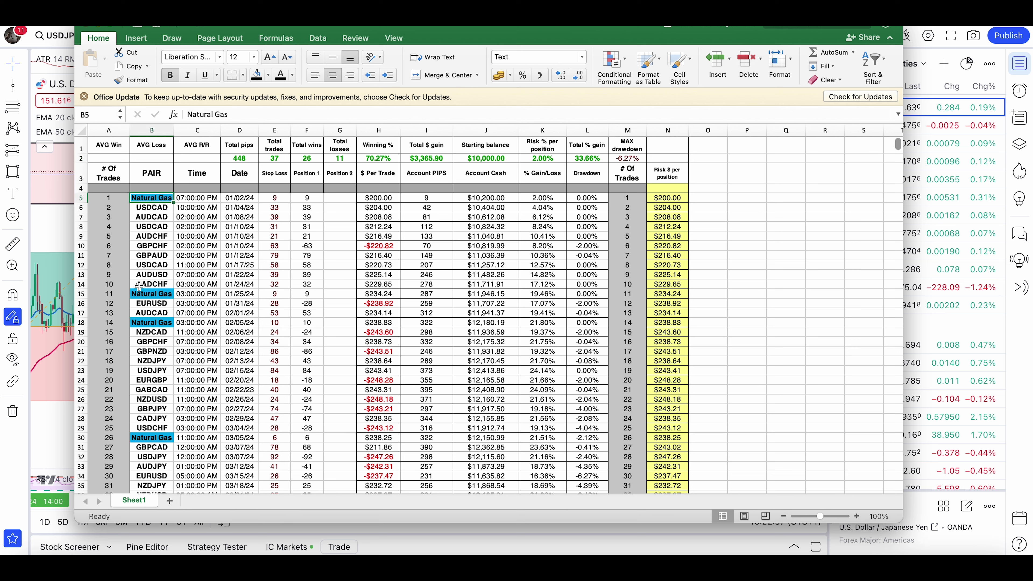
pyautogui.click(145, 293)
pyautogui.click(153, 325)
pyautogui.scroll(-1, 154, 343)
pyautogui.click(154, 412)
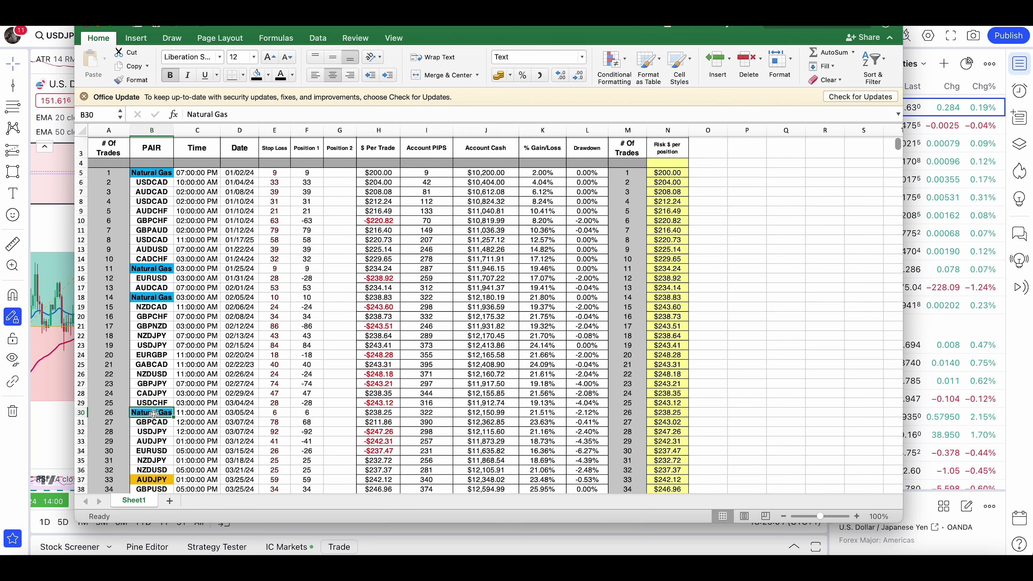
pyautogui.scroll(-5, 154, 412)
pyautogui.click(163, 398)
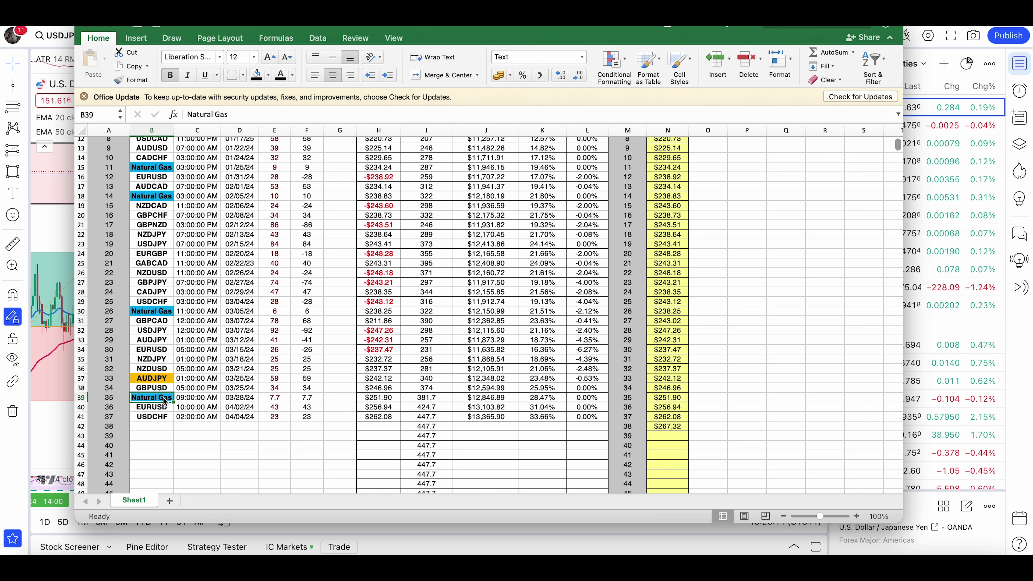
# Step: Return to trade 1 and check each highlighted Natural Gas entry in the PAIR column again
pyautogui.scroll(3, 164, 401)
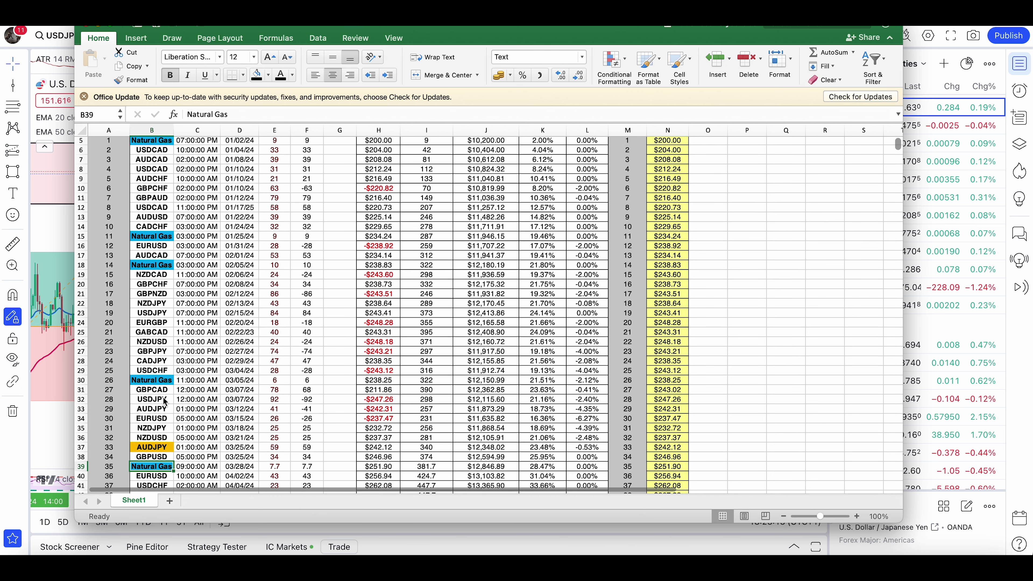
pyautogui.scroll(3, 163, 401)
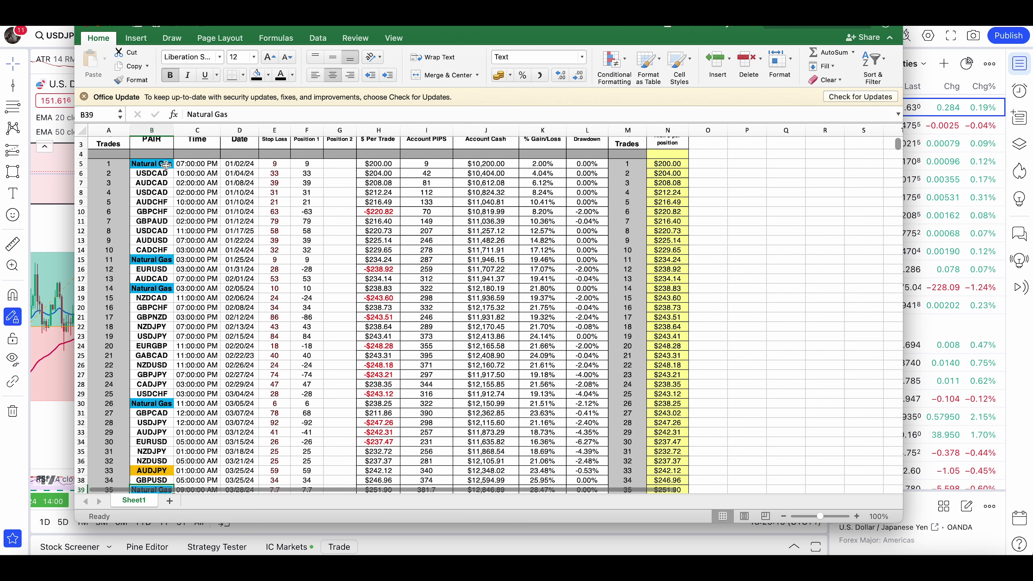
pyautogui.click(165, 189)
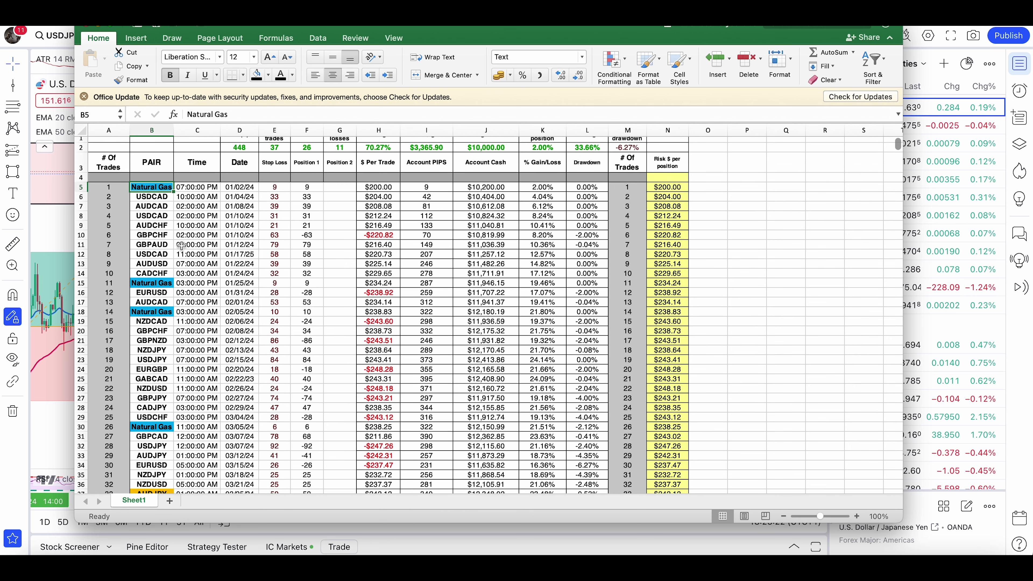
pyautogui.click(156, 289)
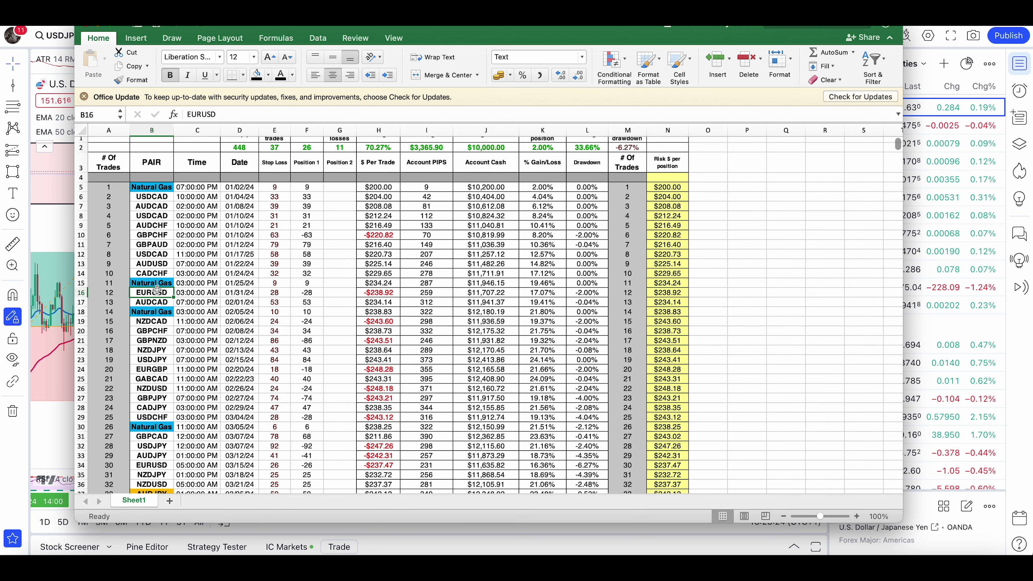
pyautogui.scroll(-3, 157, 290)
pyautogui.click(170, 280)
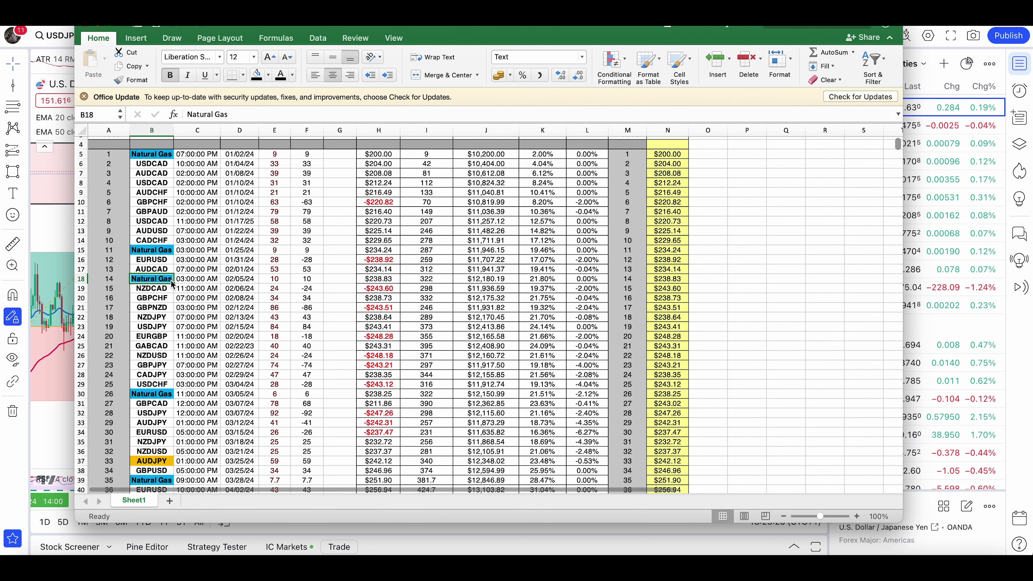
pyautogui.scroll(-5, 171, 293)
pyautogui.click(160, 345)
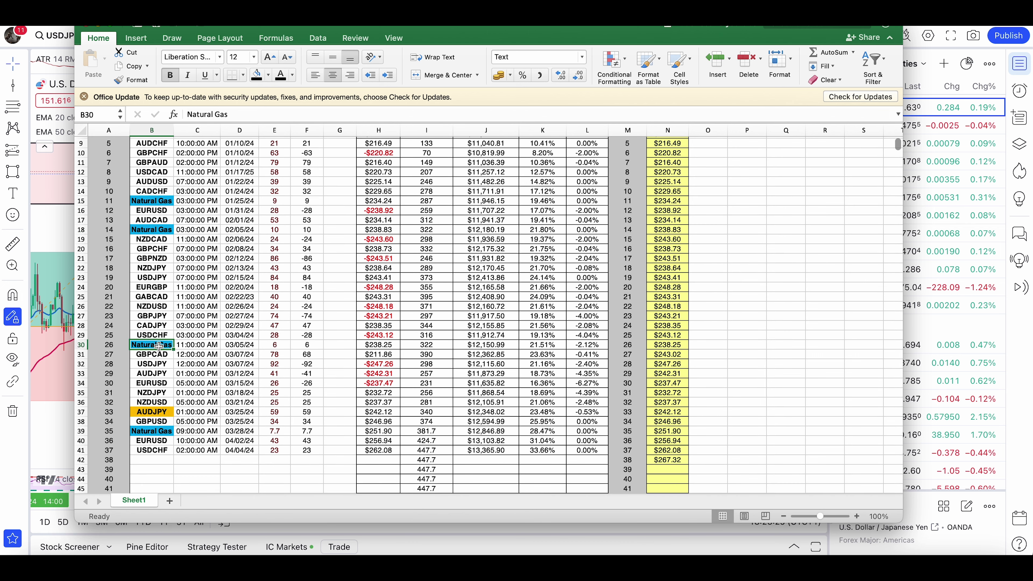
pyautogui.click(150, 433)
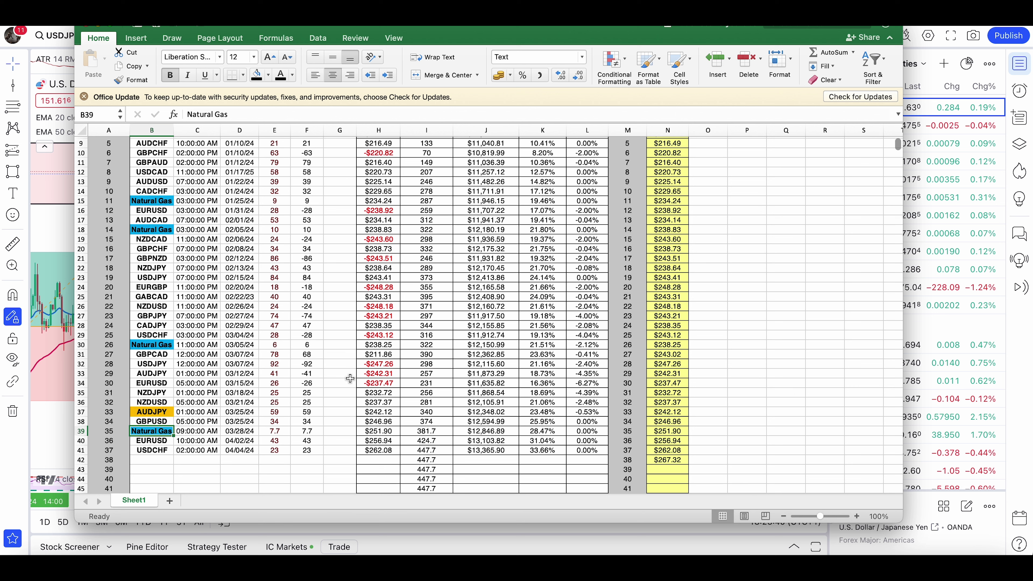
# Step: Examine the consecutive losing trades 28 to 30 in the $ Per Trade column, along with trades 24 to 27 before them
pyautogui.moveTo(389, 363); pyautogui.dragTo(387, 384)
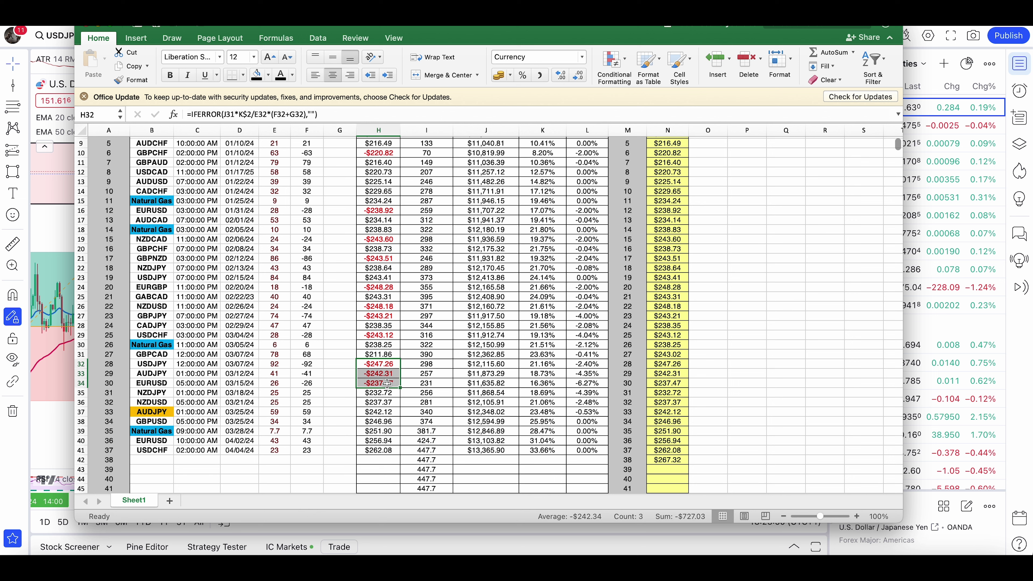
pyautogui.click(346, 372)
pyautogui.moveTo(391, 362); pyautogui.dragTo(384, 389)
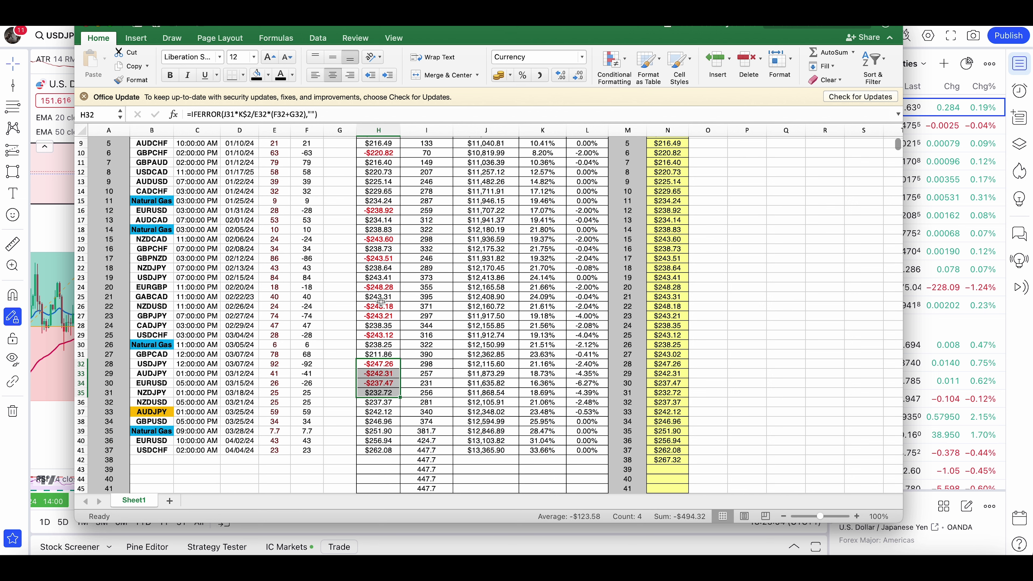
pyautogui.moveTo(380, 326); pyautogui.dragTo(369, 345)
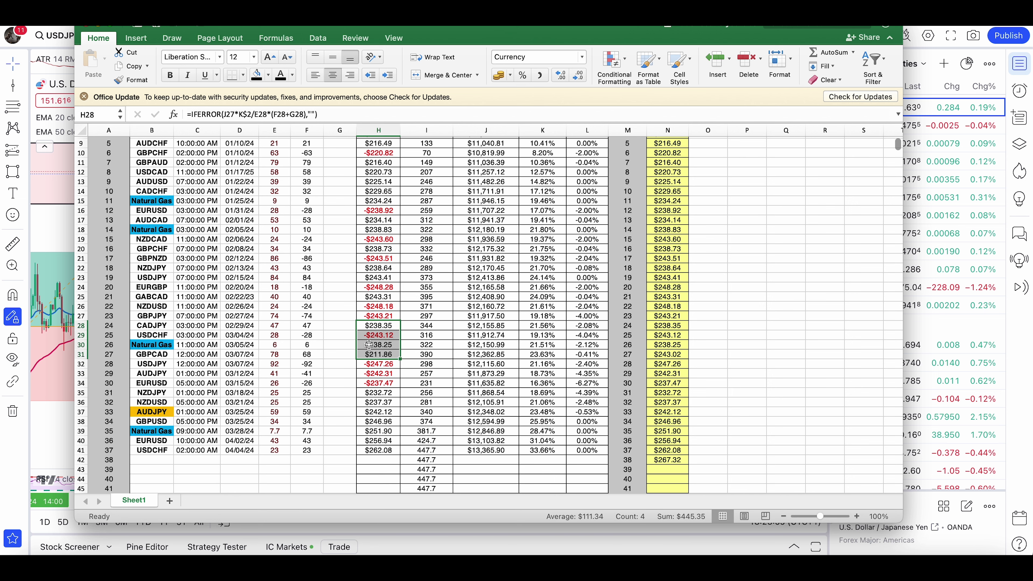
pyautogui.scroll(-3, 346, 392)
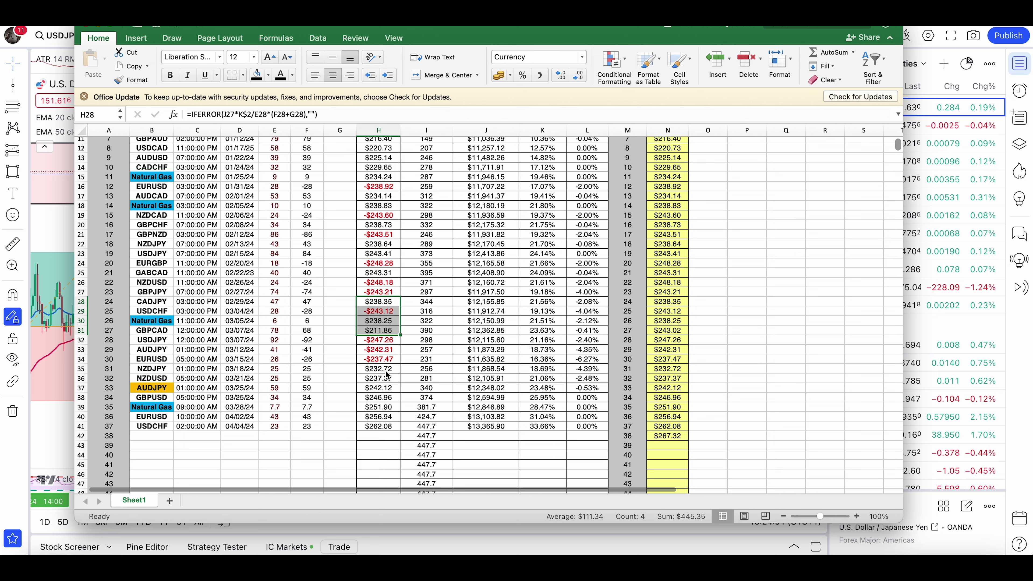
# Step: Compare the winning run of trades 31 to 37 with the losses of trades 28 to 30 in the $ Per Trade column
pyautogui.moveTo(385, 368); pyautogui.dragTo(380, 429)
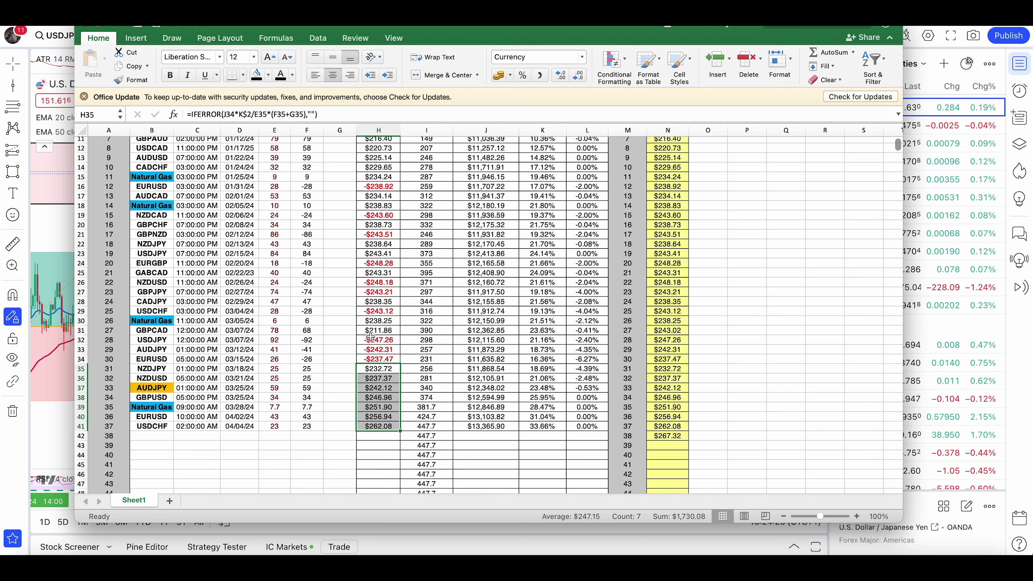
pyautogui.moveTo(371, 339); pyautogui.dragTo(375, 357)
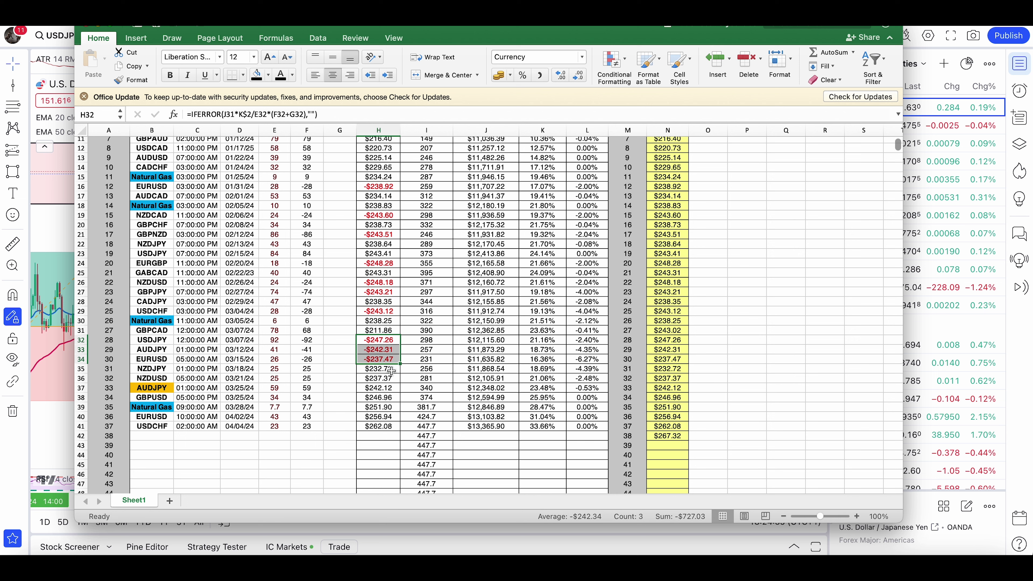
pyautogui.moveTo(378, 341); pyautogui.dragTo(383, 350)
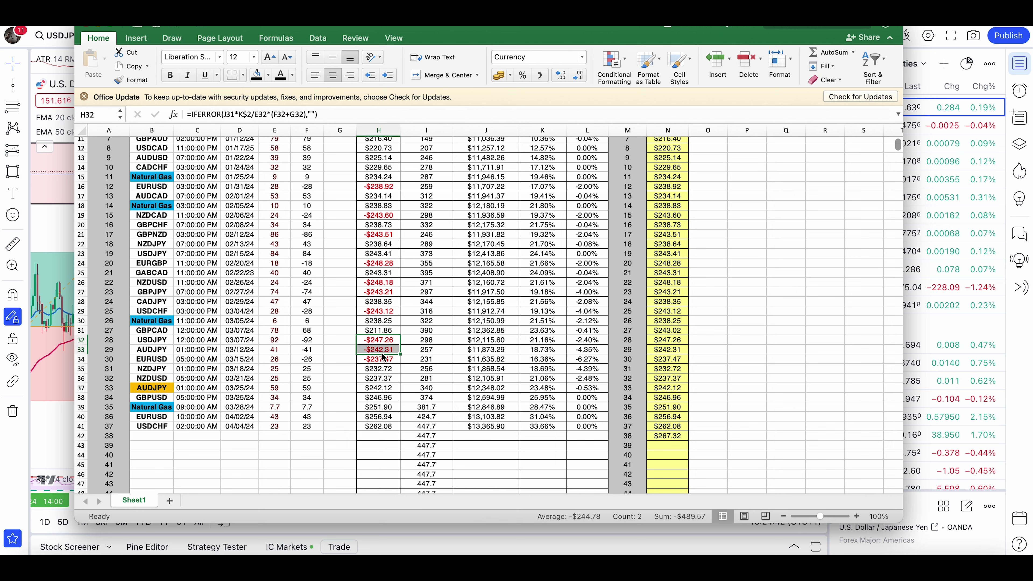
pyautogui.moveTo(380, 339); pyautogui.dragTo(377, 424)
pyautogui.click(382, 350)
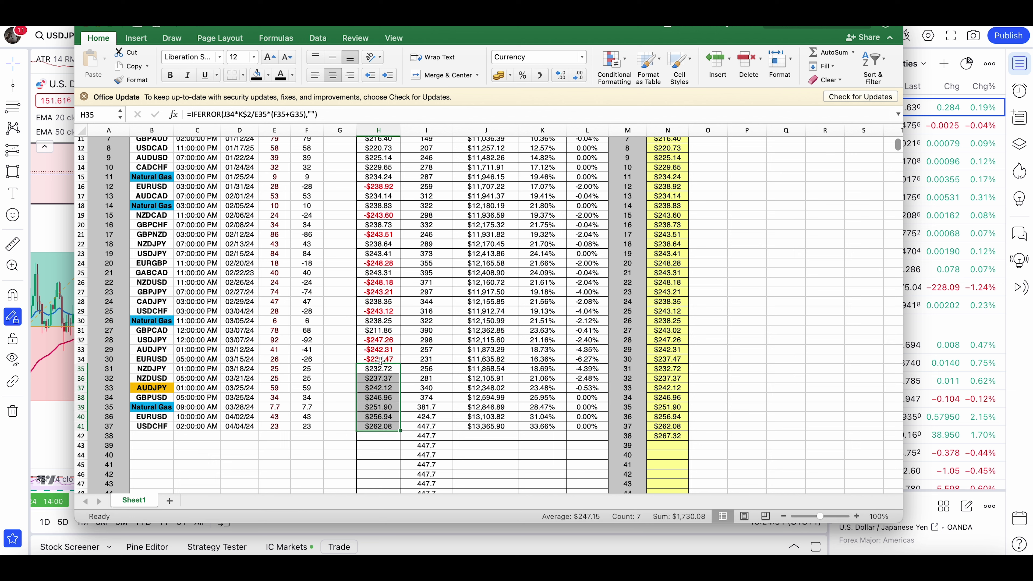
pyautogui.moveTo(387, 344); pyautogui.dragTo(370, 421)
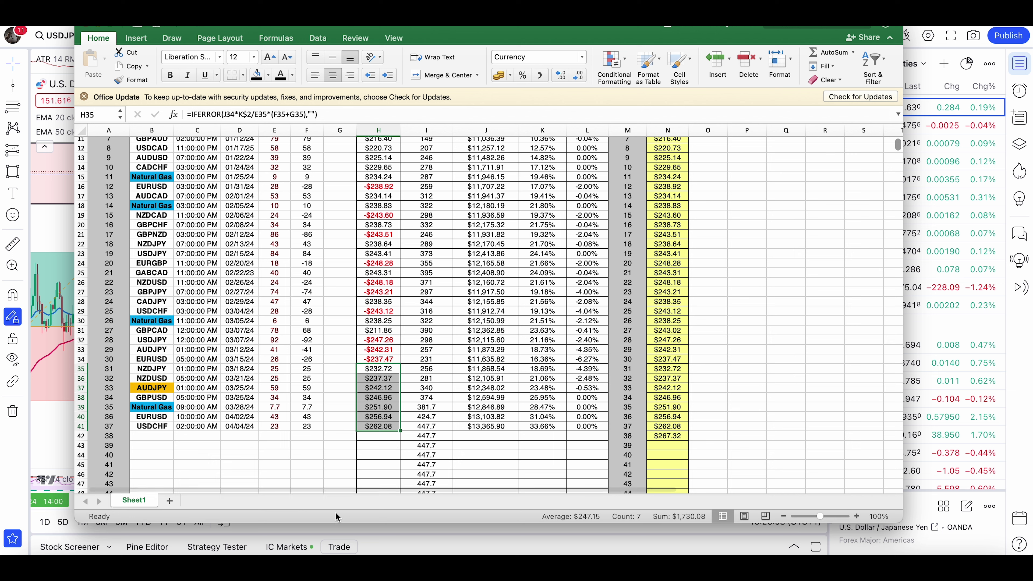
# Step: Switch to the TradingView AUDJPY chart and circle the candles inside the green zone before the 25 March vertical line with the Brush, undoing stray strokes
pyautogui.click(206, 360)
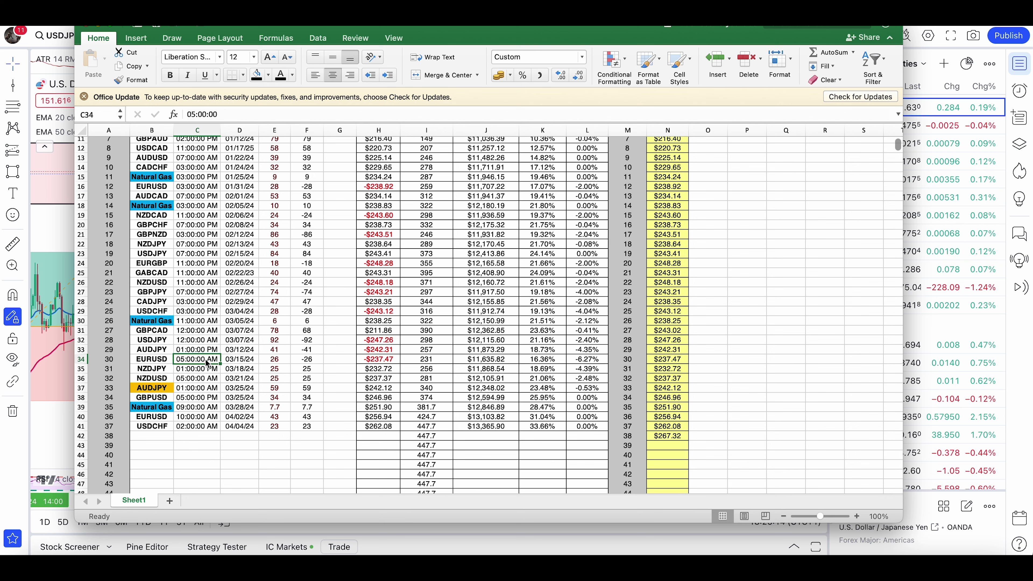
pyautogui.scroll(-3, 206, 362)
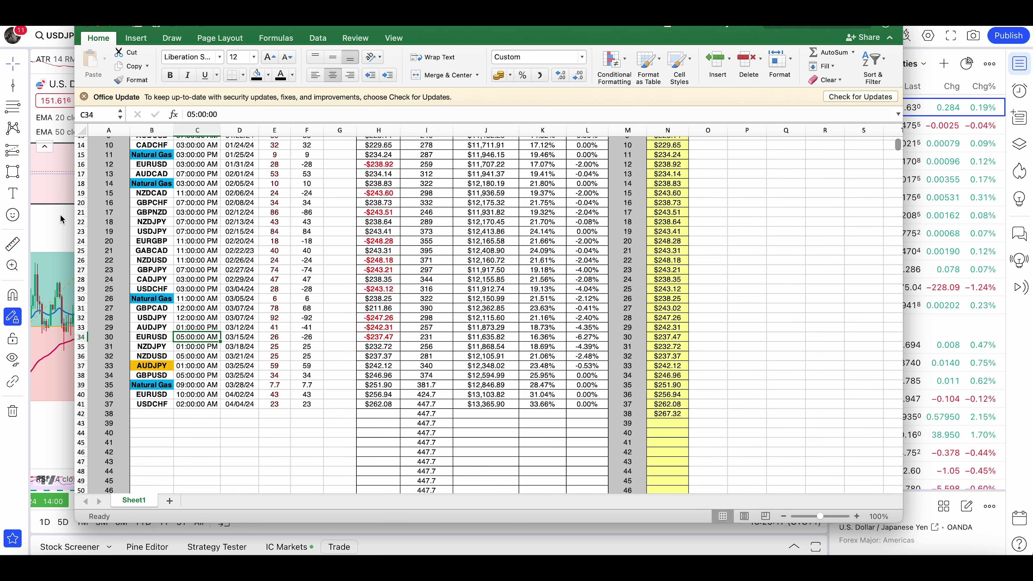
pyautogui.click(60, 214)
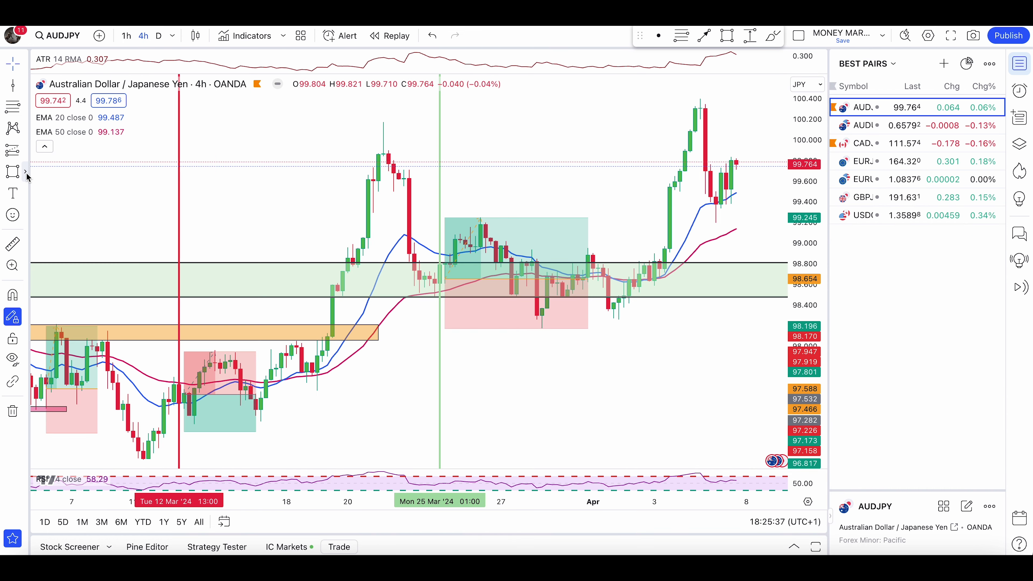
pyautogui.click(25, 174)
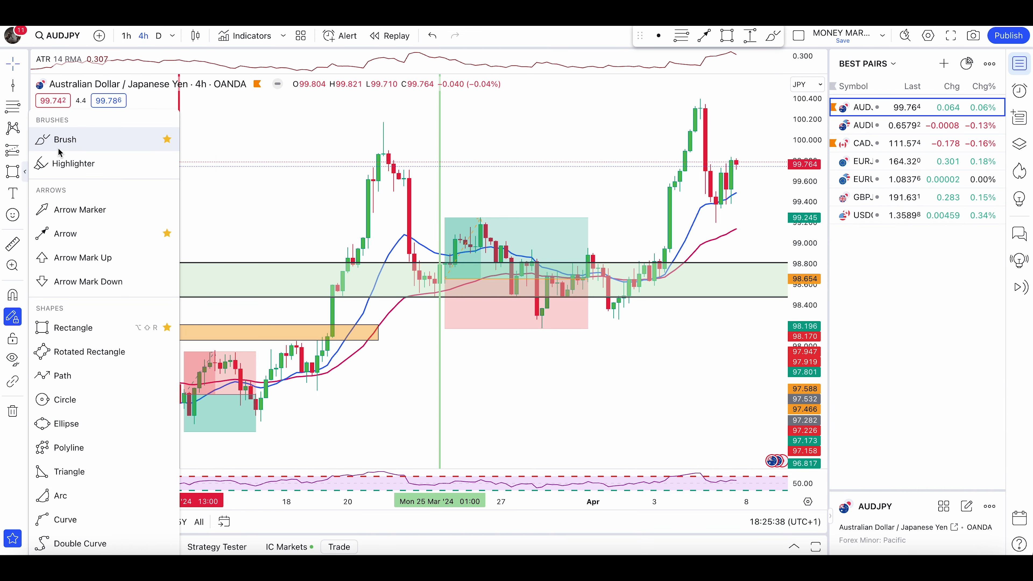
pyautogui.click(58, 138)
pyautogui.moveTo(435, 262)
pyautogui.mouseDown()
pyautogui.moveTo(431, 290)
pyautogui.moveTo(451, 276)
pyautogui.moveTo(433, 252)
pyautogui.moveTo(432, 220)
pyautogui.mouseUp()
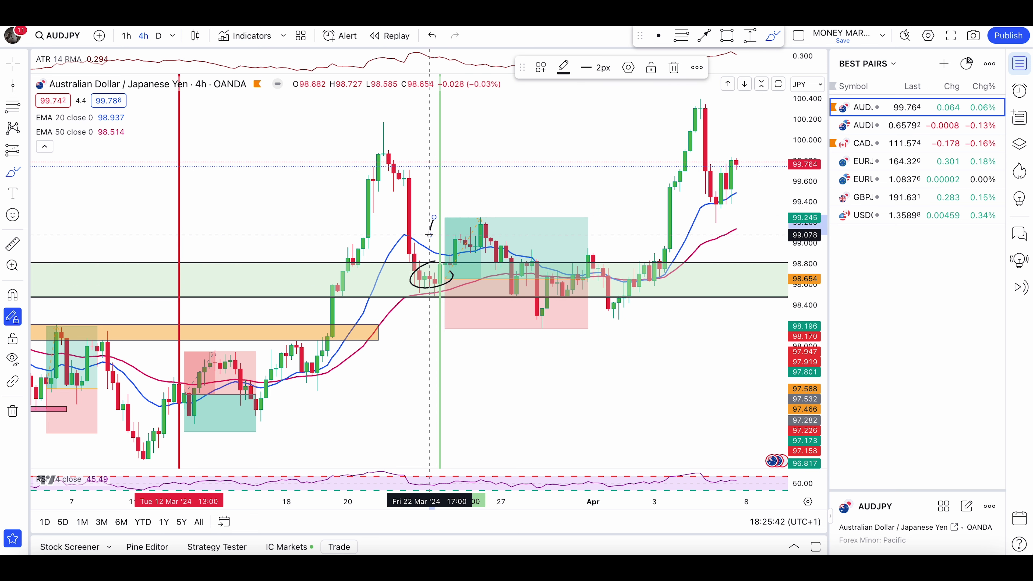
pyautogui.moveTo(433, 262)
pyautogui.mouseDown()
pyautogui.moveTo(449, 238)
pyautogui.moveTo(431, 264)
pyautogui.moveTo(431, 291)
pyautogui.moveTo(454, 277)
pyautogui.mouseUp()
pyautogui.hotkey('ctrl', 'z')
pyautogui.hotkey('ctrl', 'z')
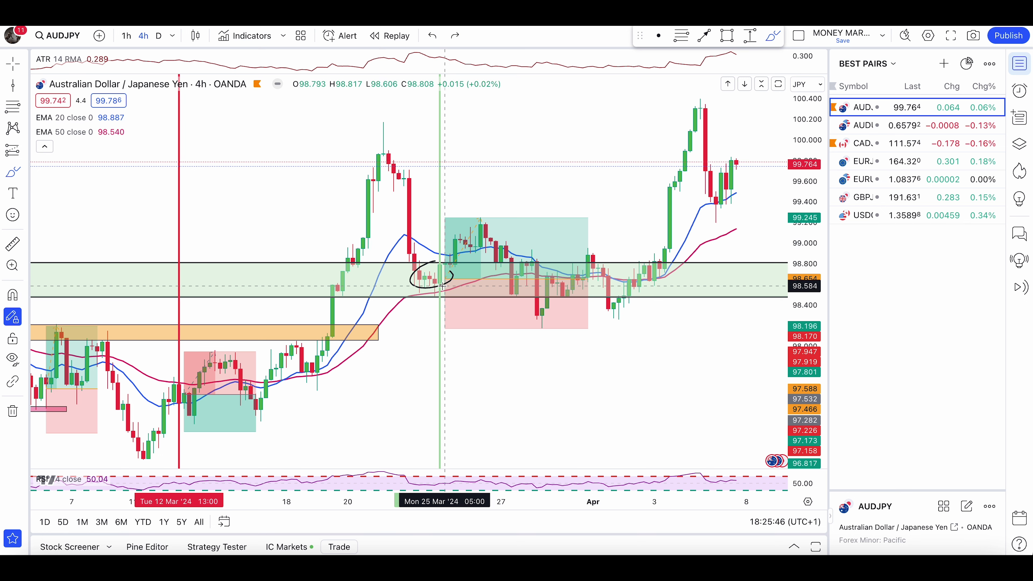
# Step: Sketch a Brush curve from the circled candles up to the long position's target, add a short line above the circle, and inspect the position
pyautogui.click(447, 283)
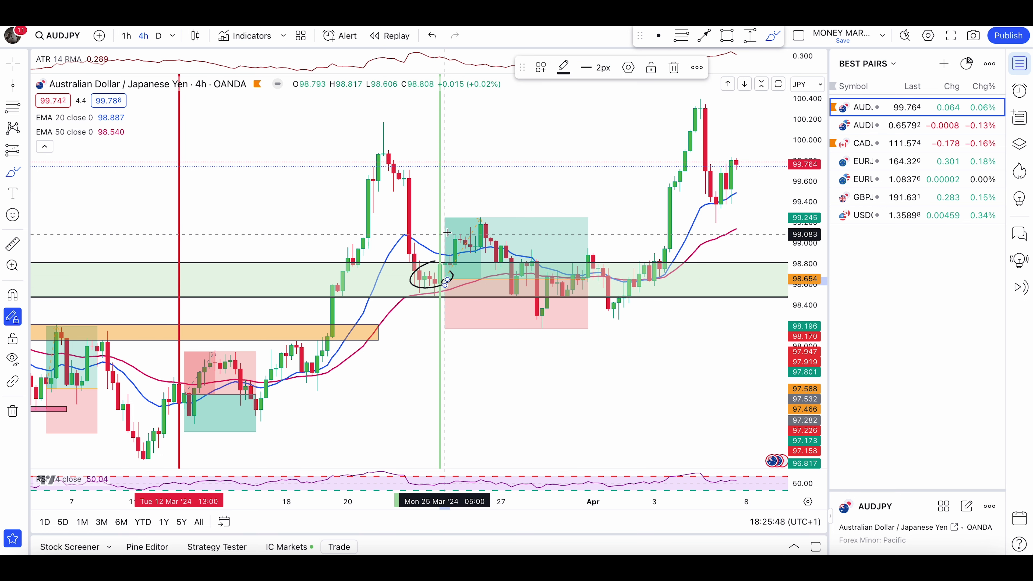
pyautogui.moveTo(444, 282); pyautogui.dragTo(475, 216)
pyautogui.moveTo(459, 242); pyautogui.dragTo(501, 218)
pyautogui.hotkey('ctrl', 'z')
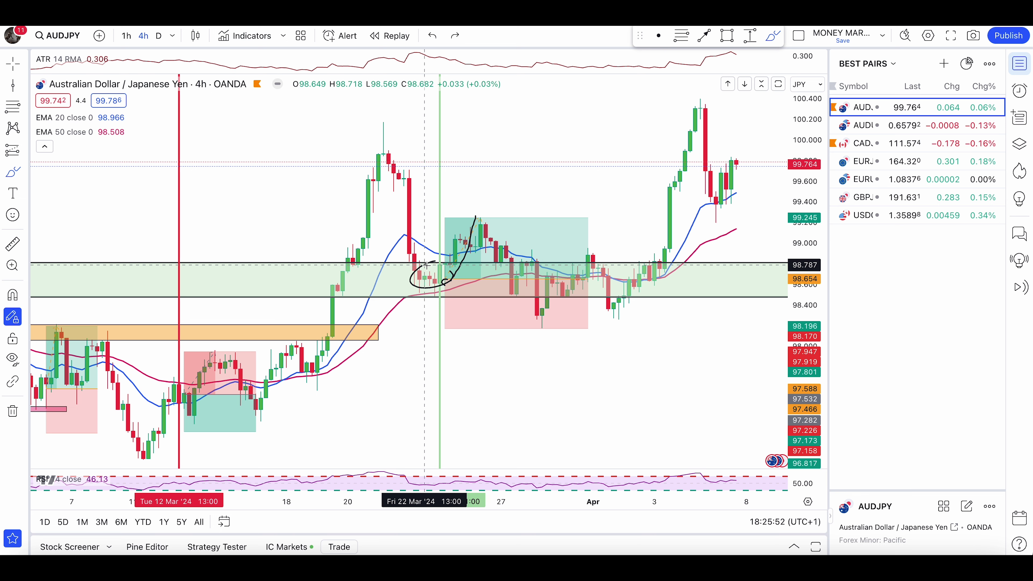
pyautogui.moveTo(427, 265); pyautogui.dragTo(436, 265)
pyautogui.click(447, 230)
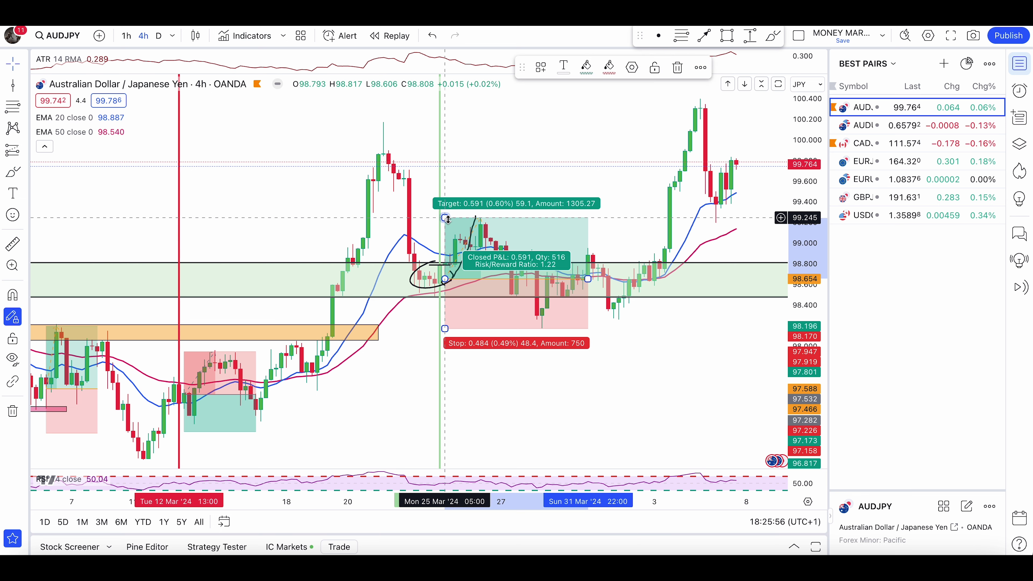
pyautogui.moveTo(447, 216); pyautogui.dragTo(448, 218)
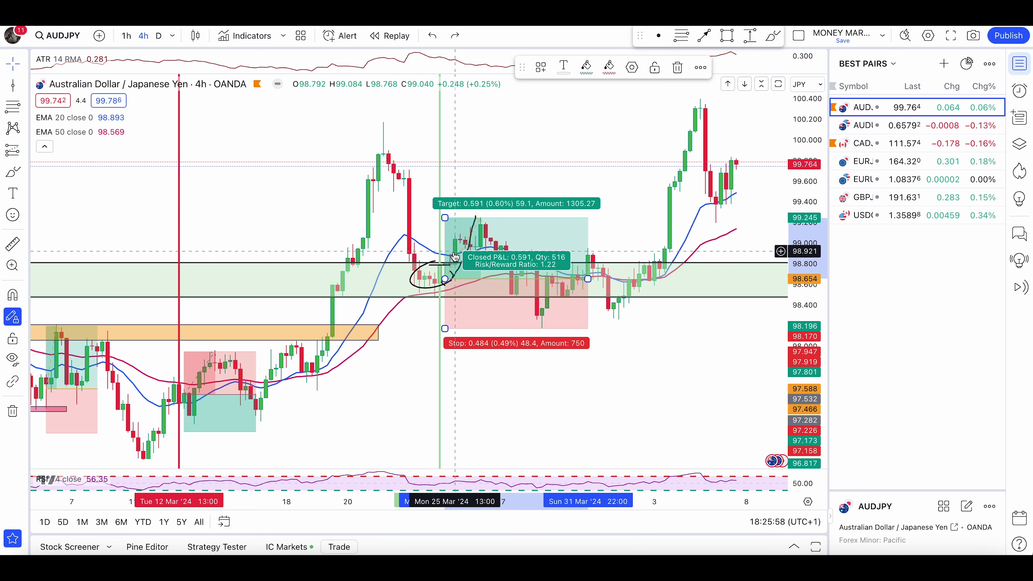
# Step: Sketch another Brush stroke near the long position's entry and undo the last three strokes
pyautogui.click(12, 172)
pyautogui.moveTo(455, 263)
pyautogui.mouseDown()
pyautogui.moveTo(445, 266)
pyautogui.moveTo(463, 287)
pyautogui.mouseUp()
pyautogui.hotkey('ctrl', 'z')
pyautogui.hotkey('ctrl', 'z')
pyautogui.hotkey('ctrl', 'z')
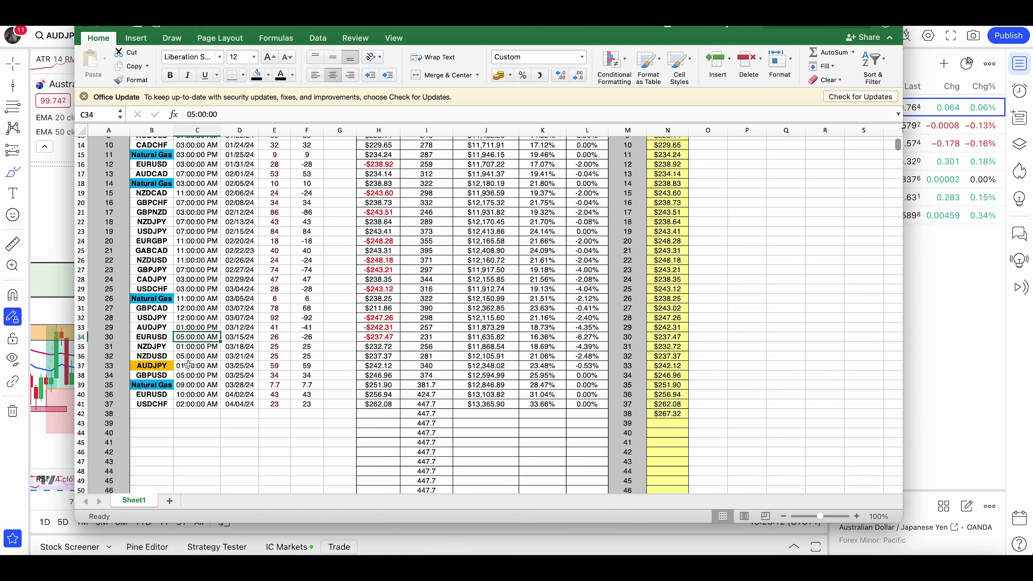
# Step: Switch back to the Excel trade log and check the time of the most recent trade
pyautogui.click(195, 400)
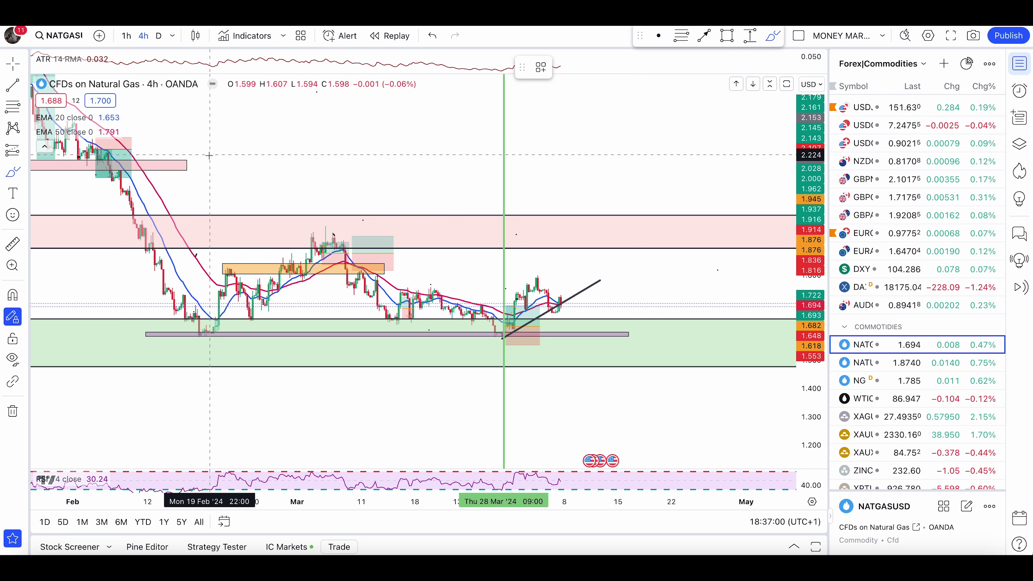
# Step: Sketch six roughly horizontal Brush lines across the Natural Gas chart, from above the red zone down to below the green zone
pyautogui.moveTo(213, 155); pyautogui.dragTo(750, 189)
pyautogui.moveTo(265, 190); pyautogui.dragTo(789, 195)
pyautogui.moveTo(255, 254); pyautogui.dragTo(707, 257)
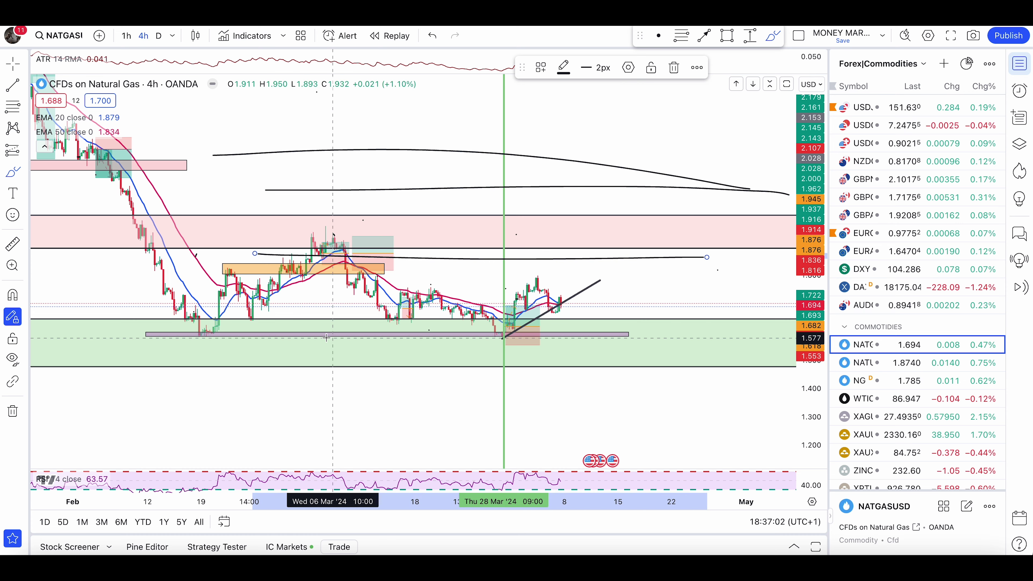
pyautogui.moveTo(315, 335); pyautogui.dragTo(630, 318)
pyautogui.moveTo(332, 447); pyautogui.dragTo(566, 431)
pyautogui.moveTo(291, 404); pyautogui.dragTo(648, 386)
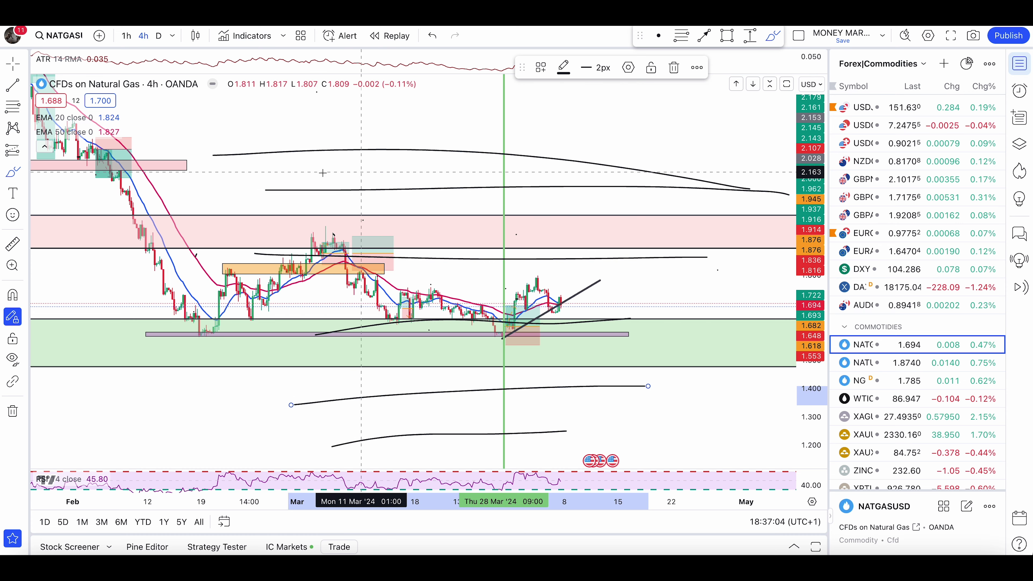
# Step: Sketch a falling zigzag Brush curve into the green zone, a short stroke near the latest candles, and a rising wave from below the zone
pyautogui.moveTo(312, 148)
pyautogui.mouseDown()
pyautogui.moveTo(446, 216)
pyautogui.moveTo(547, 353)
pyautogui.mouseUp()
pyautogui.scroll(2, 642, 262)
pyautogui.moveTo(577, 298)
pyautogui.mouseDown()
pyautogui.moveTo(630, 301)
pyautogui.moveTo(681, 183)
pyautogui.mouseUp()
pyautogui.press('Escape')
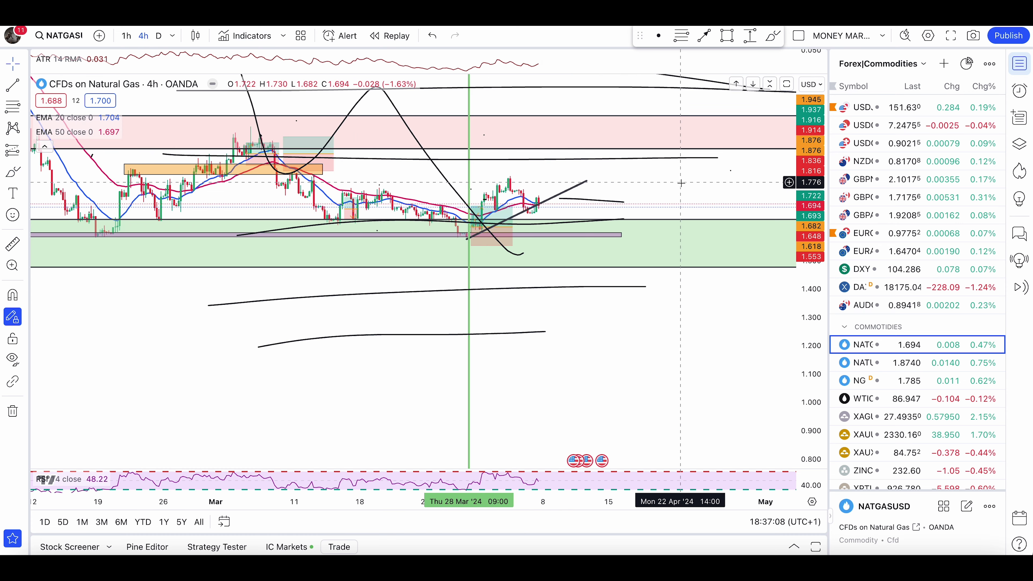
pyautogui.click(12, 174)
pyautogui.moveTo(250, 375)
pyautogui.mouseDown()
pyautogui.moveTo(334, 265)
pyautogui.moveTo(598, 319)
pyautogui.moveTo(793, 65)
pyautogui.mouseUp()
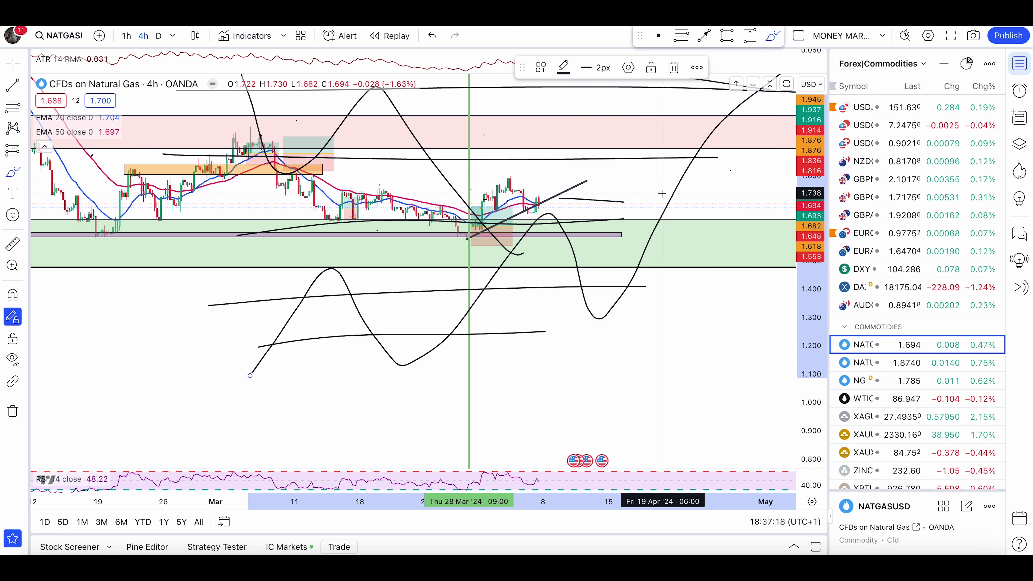
# Step: Undo all the Brush lines and curves, and sketch and undo a short stroke in the red zone near the 28 March line
pyautogui.hotkey('ctrl', 'z')
pyautogui.hotkey('ctrl', 'z')
pyautogui.hotkey('ctrl', 'z')
pyautogui.hotkey('ctrl', 'z')
pyautogui.hotkey('ctrl', 'z')
pyautogui.hotkey('ctrl', 'z')
pyautogui.hotkey('ctrl', 'z')
pyautogui.hotkey('ctrl', 'z')
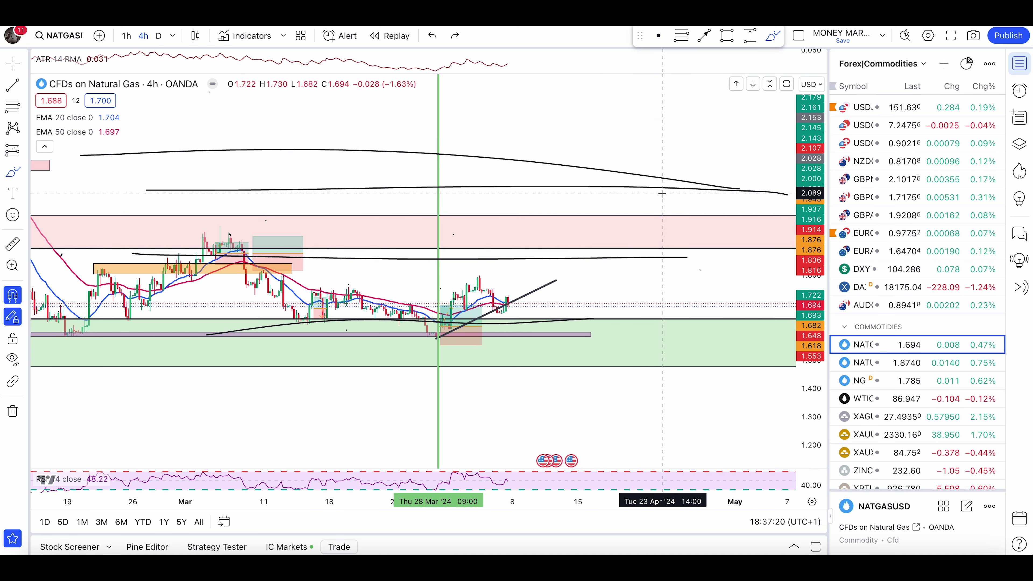
pyautogui.hotkey('ctrl', 'z')
pyautogui.hotkey('ctrl', 'z')
pyautogui.moveTo(423, 238); pyautogui.dragTo(515, 232)
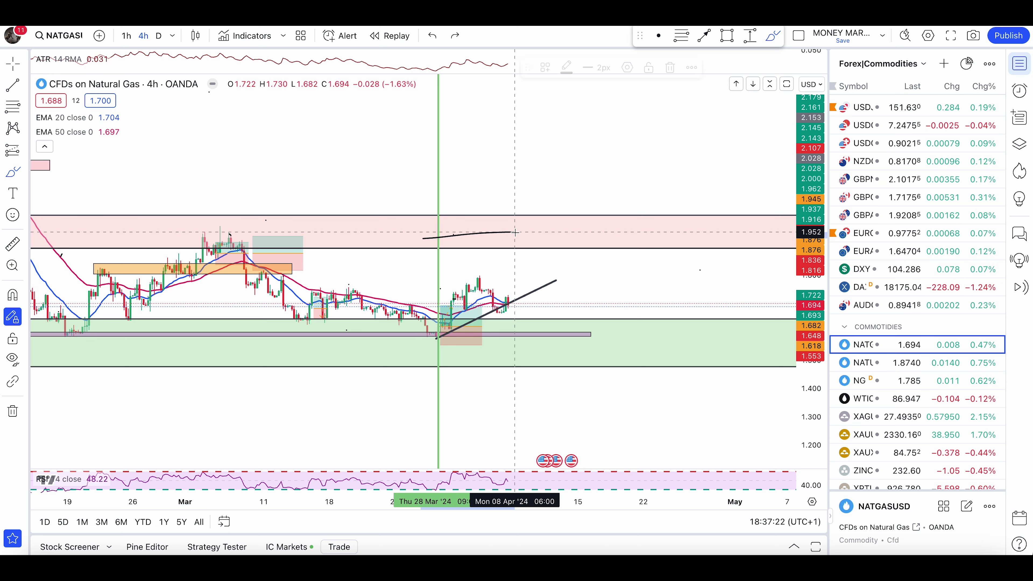
pyautogui.hotkey('ctrl', 'z')
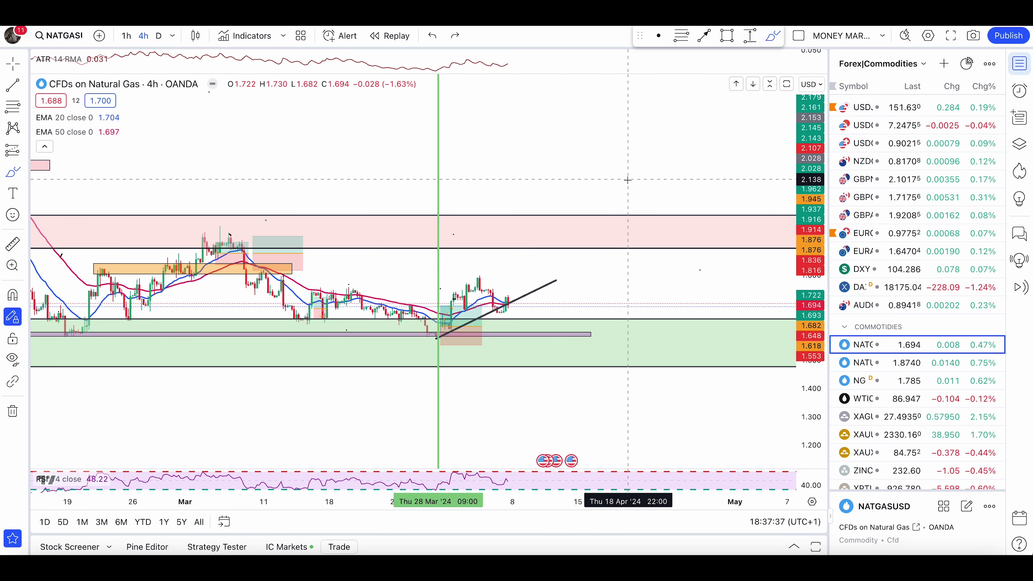
# Step: Circle the sideways candles before the 28 March vertical line with the Brush and delete the circle
pyautogui.moveTo(332, 200)
pyautogui.mouseDown()
pyautogui.moveTo(298, 194)
pyautogui.moveTo(420, 251)
pyautogui.moveTo(330, 203)
pyautogui.mouseUp()
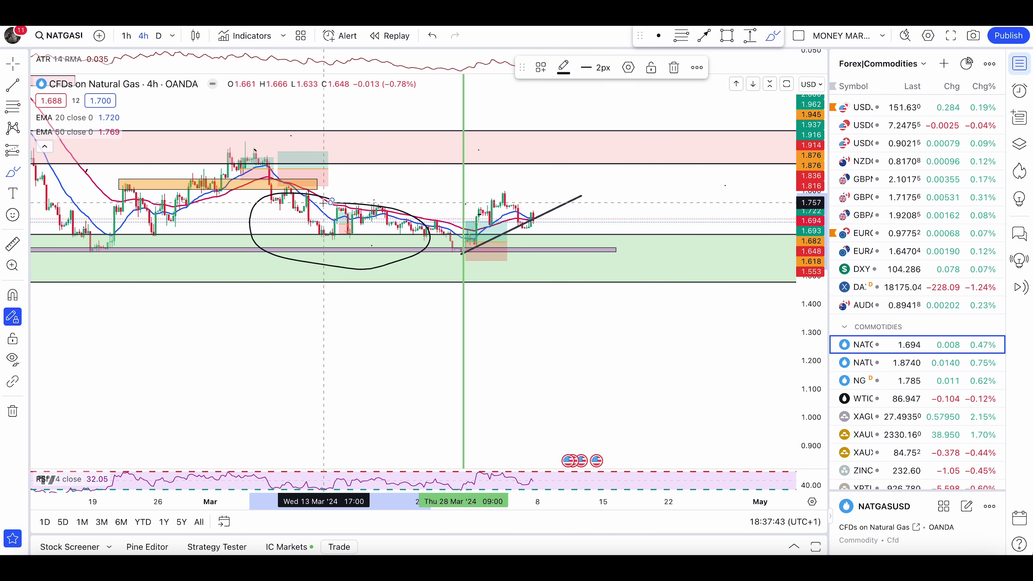
pyautogui.press('Delete')
pyautogui.press('Escape')
# Step: Sketch Brush strokes from the green zone up past the 28 March line and beside the latest candles, undoing them
pyautogui.moveTo(810, 317); pyautogui.dragTo(807, 81)
pyautogui.moveTo(625, 139); pyautogui.dragTo(607, 302)
pyautogui.moveTo(794, 202); pyautogui.dragTo(811, 243)
pyautogui.click(13, 172)
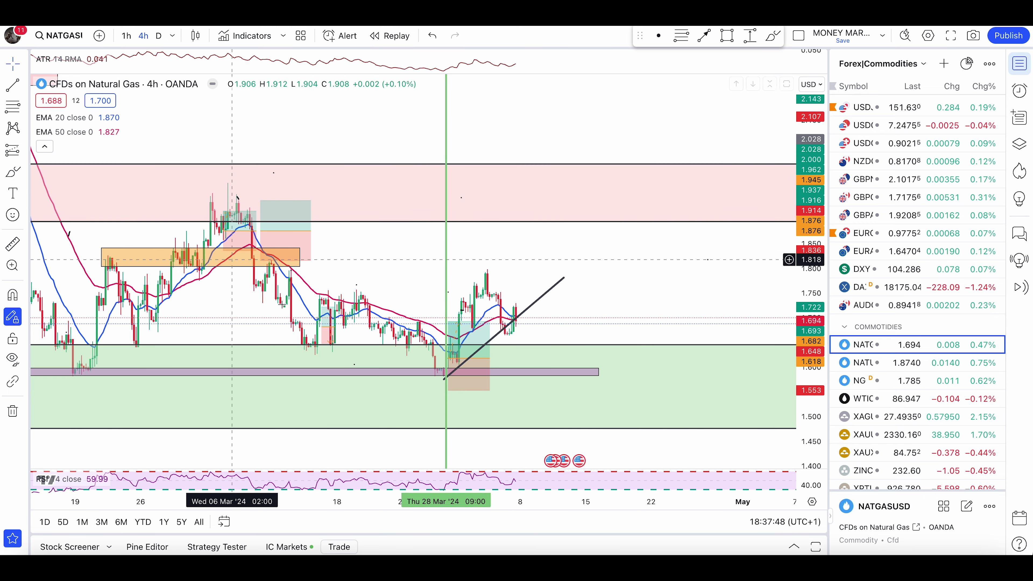
pyautogui.moveTo(349, 385)
pyautogui.mouseDown()
pyautogui.moveTo(443, 377)
pyautogui.moveTo(488, 321)
pyautogui.moveTo(529, 222)
pyautogui.moveTo(538, 292)
pyautogui.mouseUp()
pyautogui.hotkey('ctrl', 'z')
pyautogui.hotkey('ctrl', 'z')
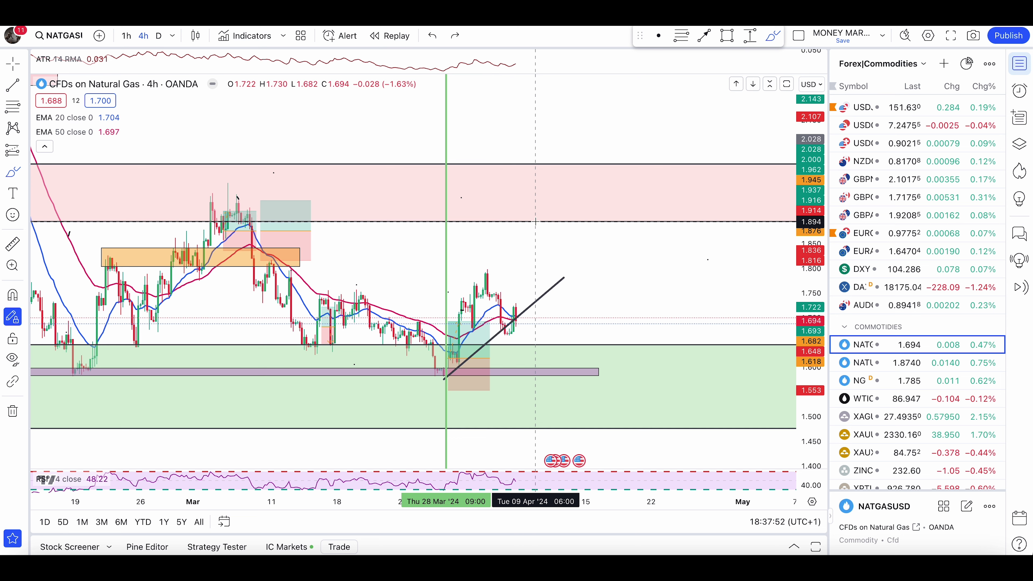
pyautogui.hotkey('ctrl', 'z')
pyautogui.moveTo(545, 164)
pyautogui.mouseDown()
pyautogui.moveTo(509, 165)
pyautogui.moveTo(538, 184)
pyautogui.moveTo(572, 254)
pyautogui.mouseUp()
pyautogui.hotkey('ctrl', 'z')
pyautogui.hotkey('ctrl', 'z')
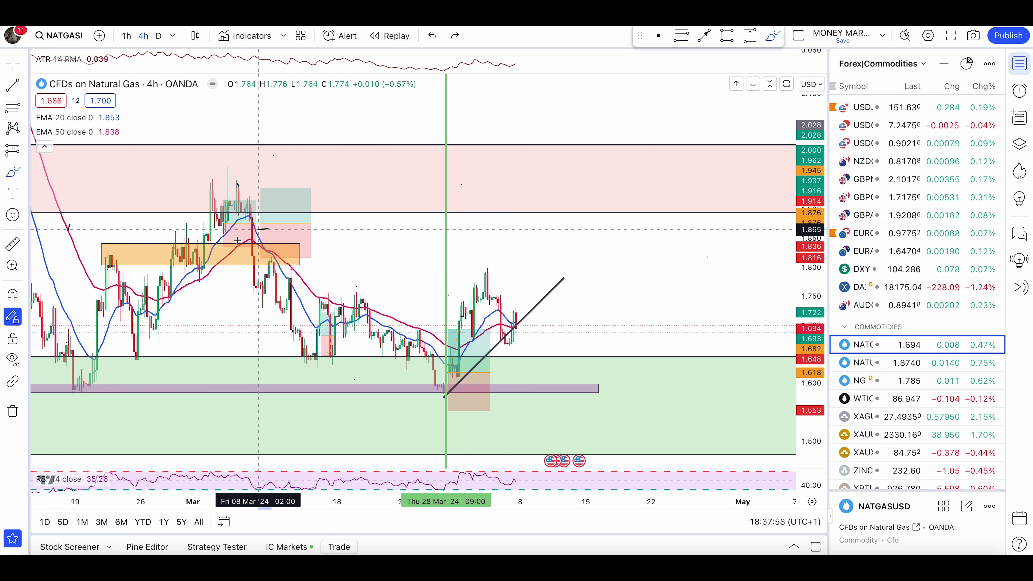
# Step: Sketch Brush strokes over the early March position and the 28 March long position, circle the candles above it, and undo these strokes
pyautogui.moveTo(260, 225)
pyautogui.mouseDown()
pyautogui.moveTo(260, 254)
pyautogui.moveTo(304, 235)
pyautogui.mouseUp()
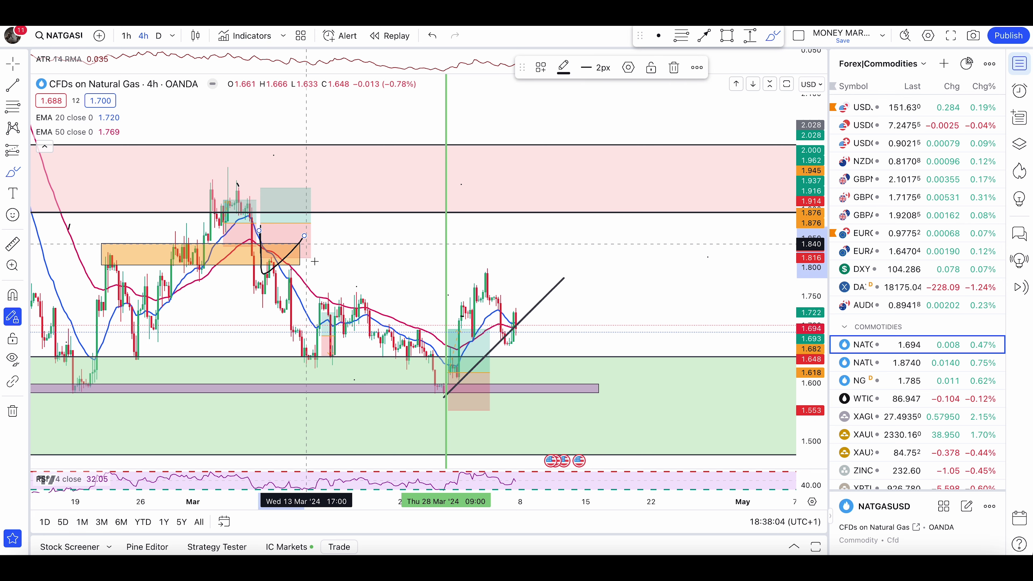
pyautogui.moveTo(458, 364); pyautogui.dragTo(476, 314)
pyautogui.moveTo(453, 328)
pyautogui.mouseDown()
pyautogui.moveTo(471, 257)
pyautogui.moveTo(522, 285)
pyautogui.moveTo(485, 242)
pyautogui.mouseUp()
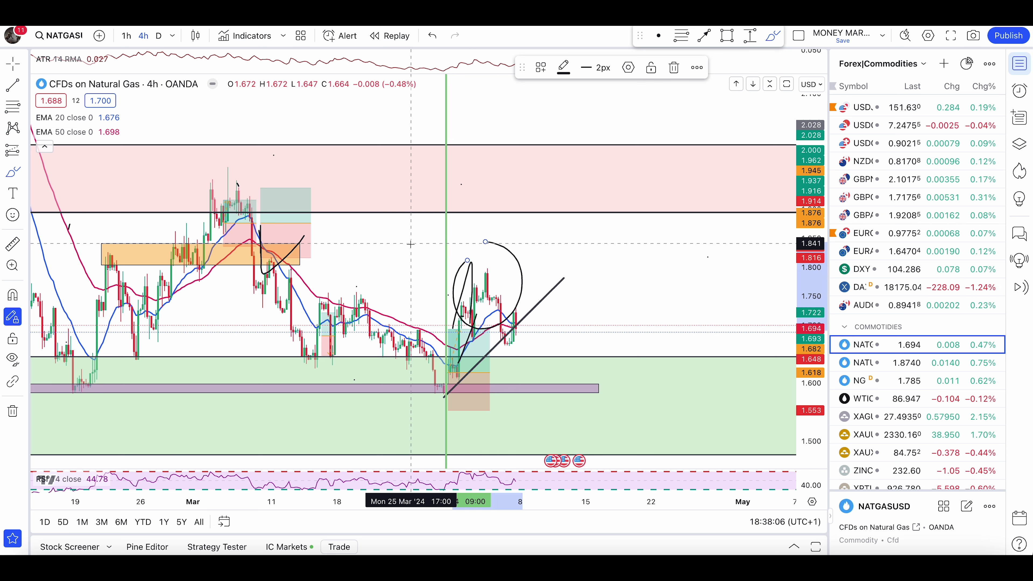
pyautogui.hotkey('ctrl', 'z')
pyautogui.hotkey('ctrl', 'z')
pyautogui.hotkey('ctrl', 'z')
pyautogui.hotkey('ctrl', 'z')
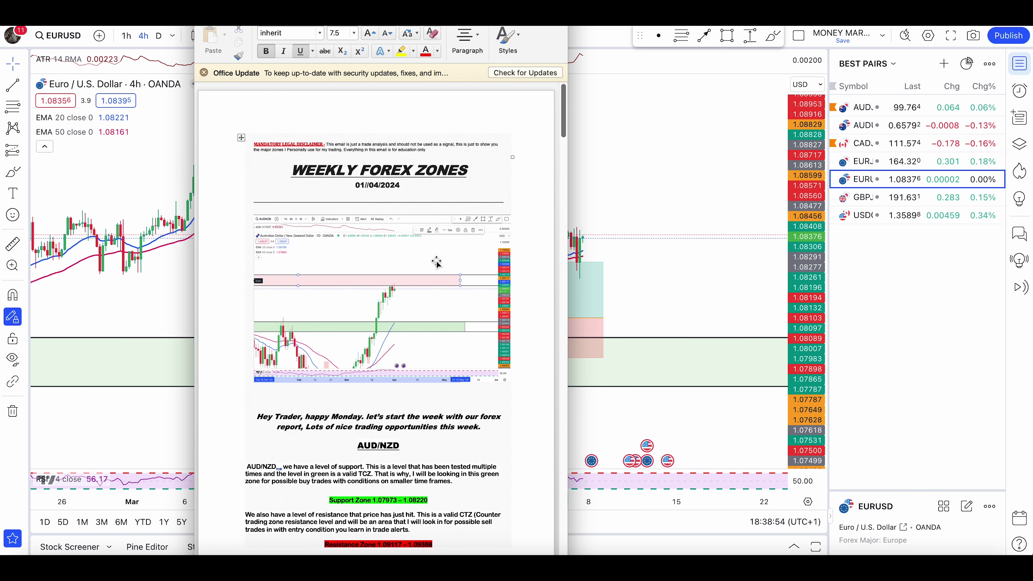
# Step: Review the EURUSD section of the Weekly Forex Zones report, highlight its "same as last report" note, and return to the TradingView EURUSD chart
pyautogui.scroll(-1, 391, 484)
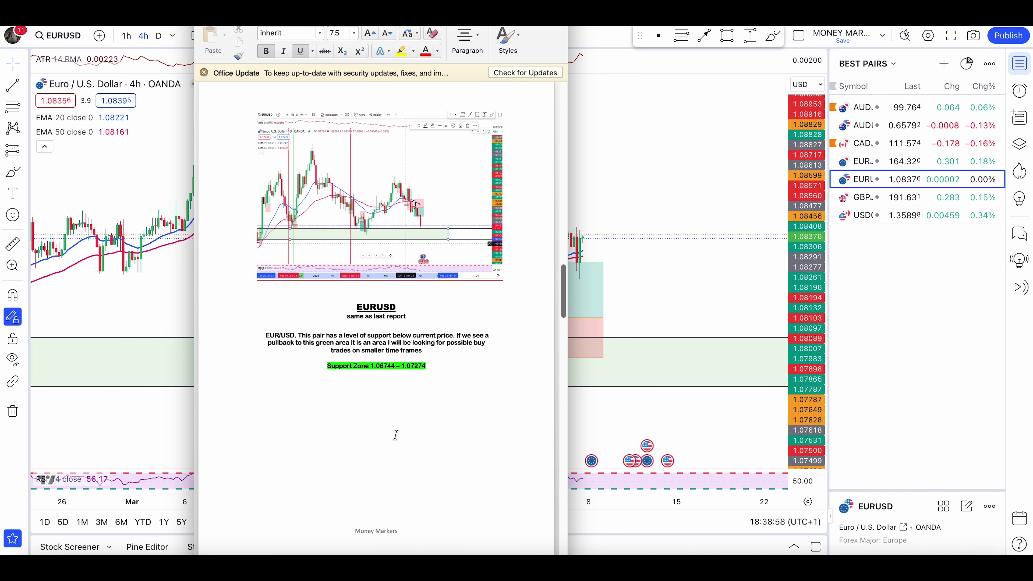
pyautogui.scroll(2, 391, 431)
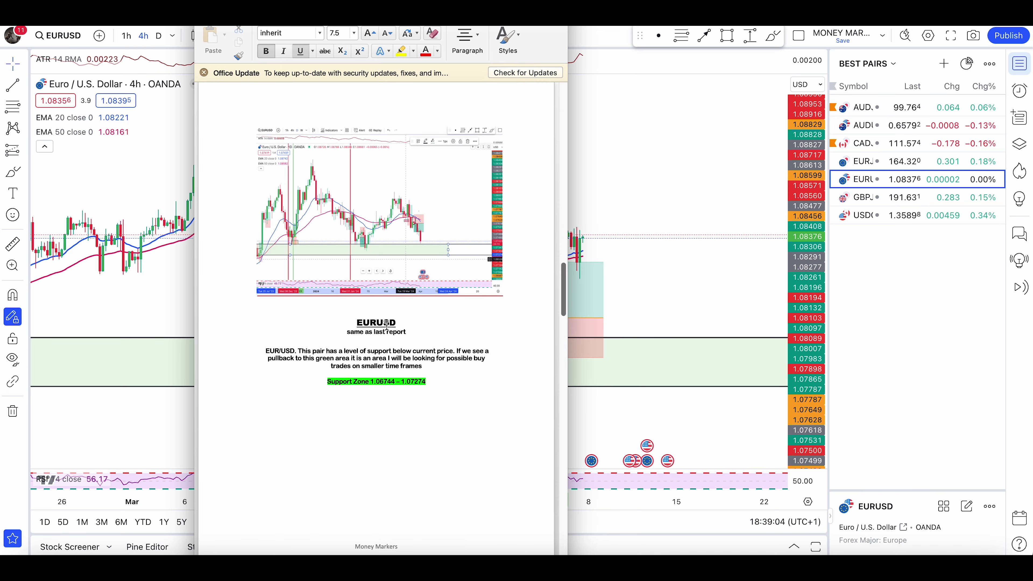
pyautogui.moveTo(411, 332); pyautogui.dragTo(378, 332)
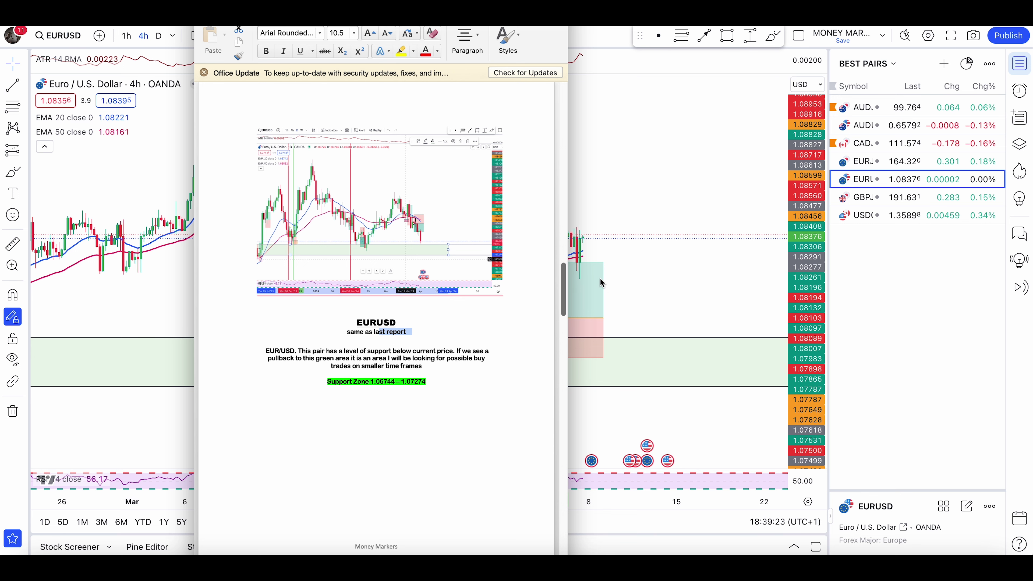
pyautogui.click(631, 281)
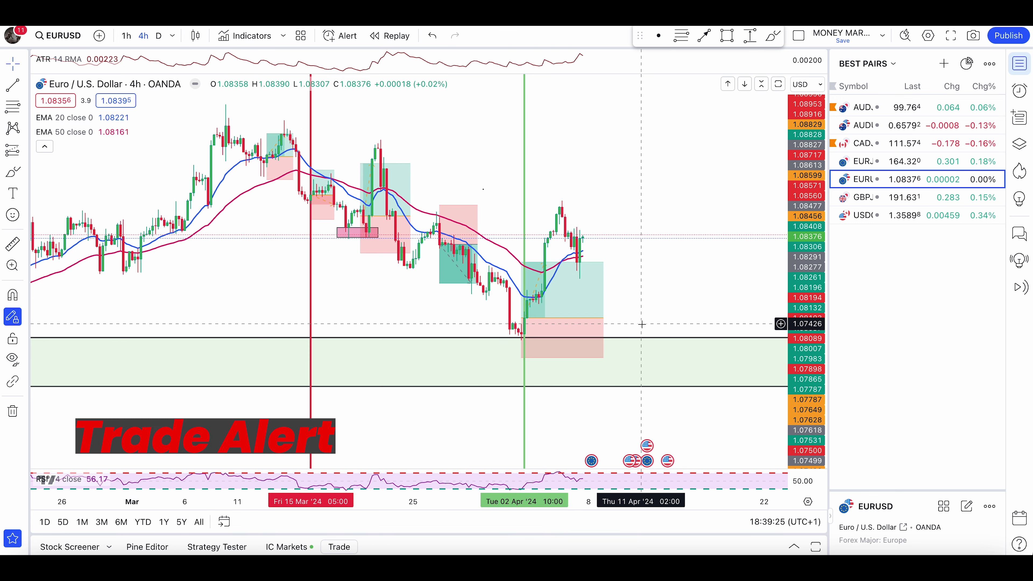
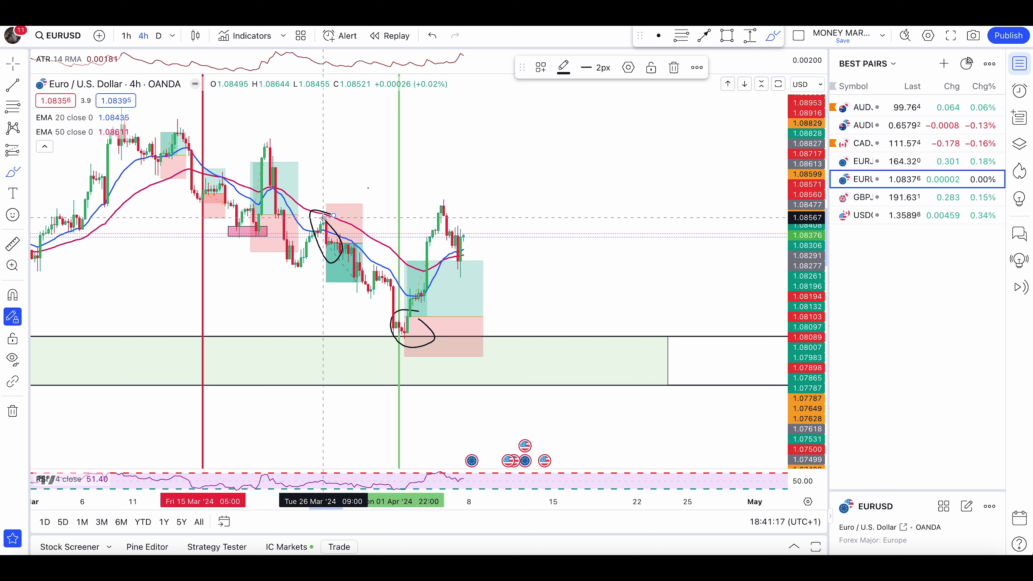
# Step: Sketch Brush strokes over the late March short position and around the 1 April low on the EURUSD chart, undoing them
pyautogui.hotkey('ctrl', 'z')
pyautogui.moveTo(335, 236)
pyautogui.mouseDown()
pyautogui.moveTo(346, 286)
pyautogui.moveTo(366, 273)
pyautogui.mouseUp()
pyautogui.hotkey('ctrl', 'z')
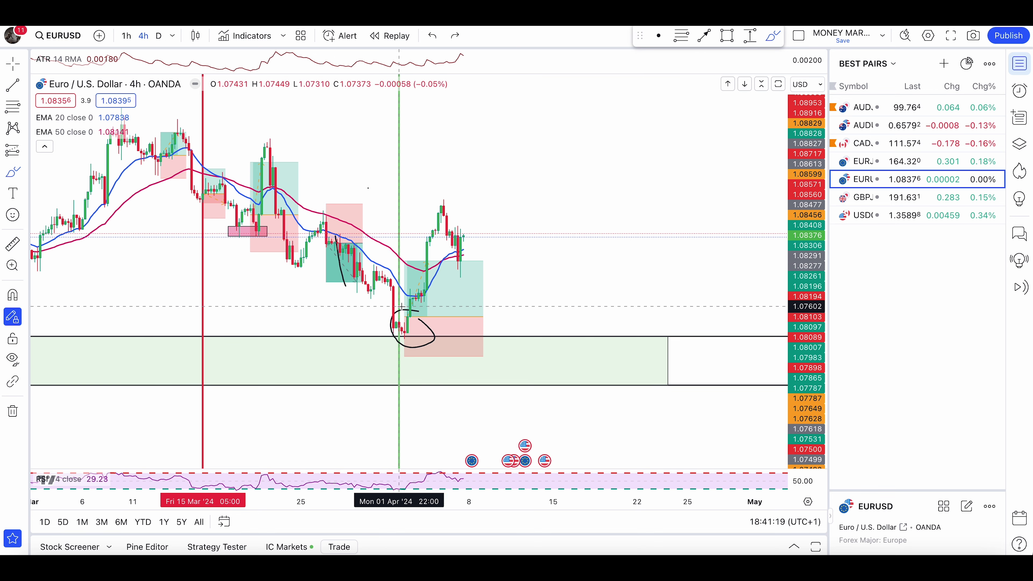
pyautogui.moveTo(410, 307)
pyautogui.mouseDown()
pyautogui.moveTo(400, 340)
pyautogui.moveTo(407, 316)
pyautogui.mouseUp()
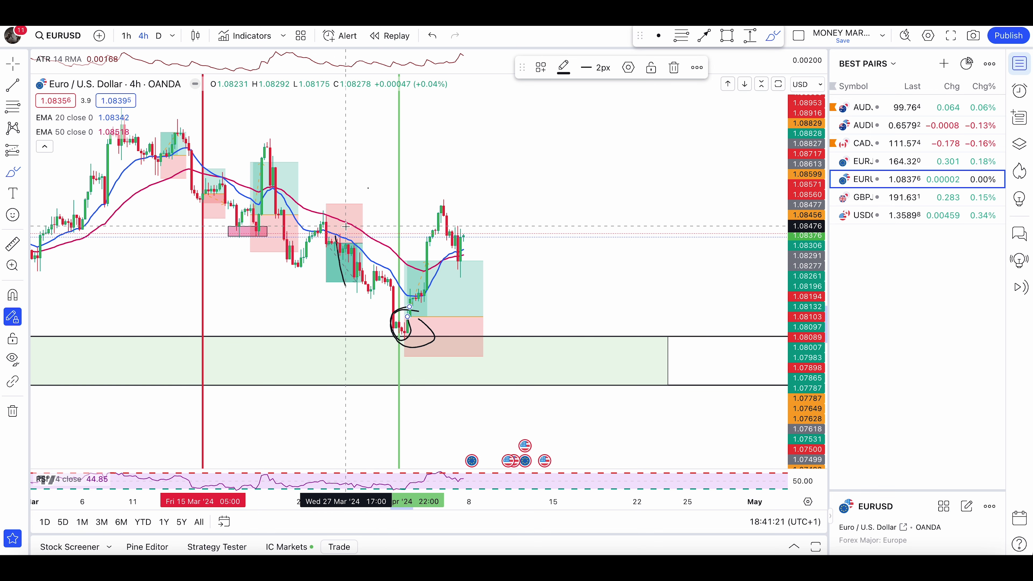
pyautogui.moveTo(346, 227)
pyautogui.mouseDown()
pyautogui.moveTo(413, 377)
pyautogui.moveTo(508, 143)
pyautogui.mouseUp()
pyautogui.hotkey('ctrl', 'z')
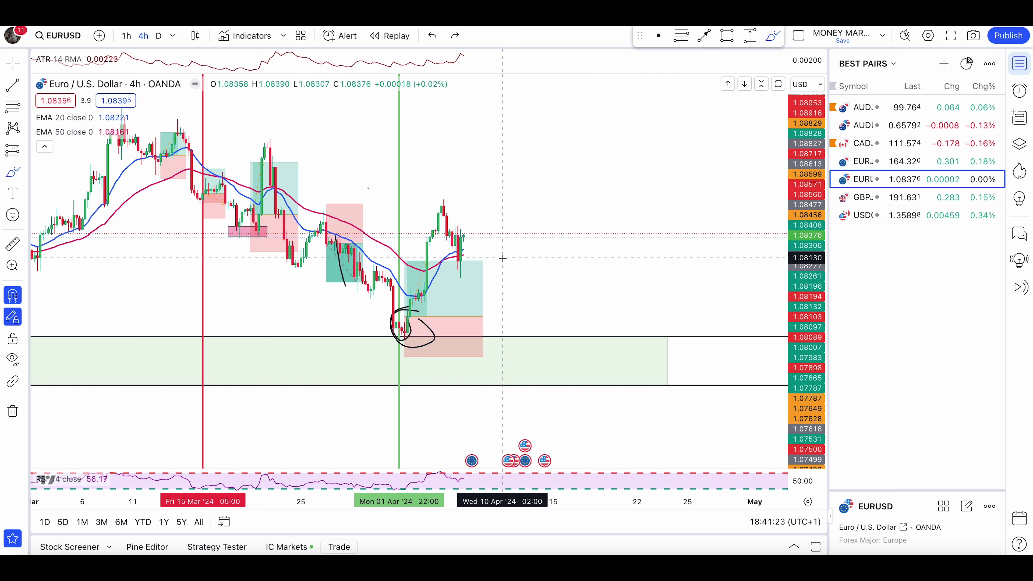
pyautogui.hscroll(-5, 488, 261)
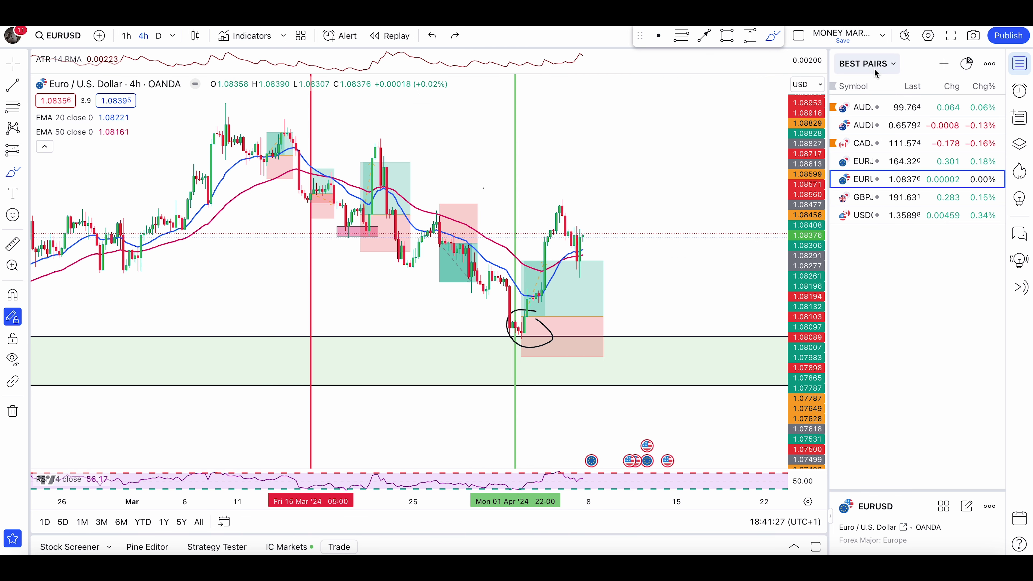
# Step: Switch the watchlist to IC Markets and open its EURUSD chart
pyautogui.click(880, 62)
pyautogui.click(858, 333)
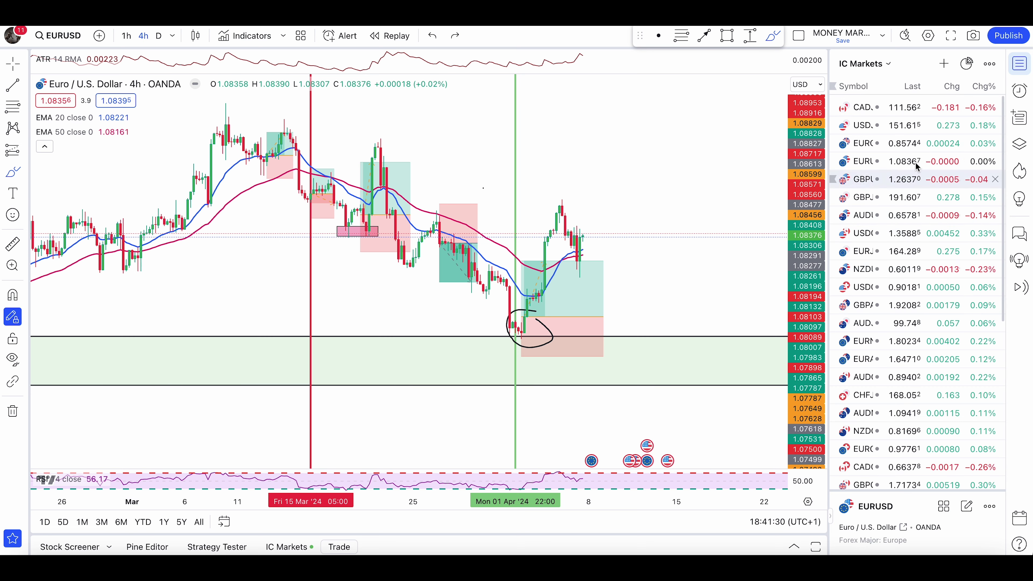
pyautogui.click(860, 161)
# Step: Circle the late March short entry, the 1 April low and the early April rally candles with the Brush on the ICMARKETS chart
pyautogui.click(113, 221)
pyautogui.moveTo(113, 222)
pyautogui.mouseDown()
pyautogui.moveTo(130, 240)
pyautogui.moveTo(146, 227)
pyautogui.mouseUp()
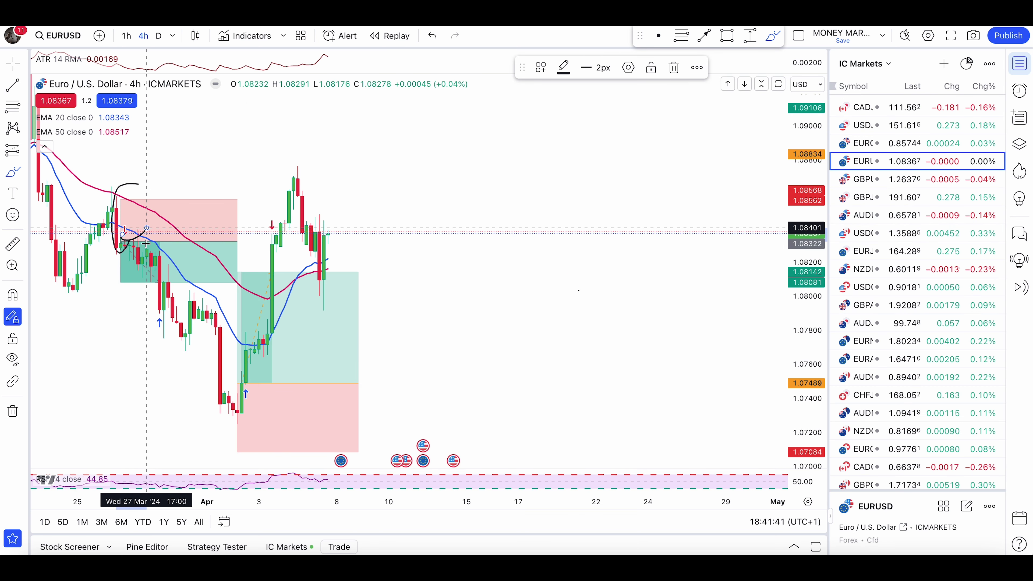
pyautogui.moveTo(164, 297)
pyautogui.mouseDown()
pyautogui.moveTo(153, 314)
pyautogui.moveTo(162, 302)
pyautogui.mouseUp()
pyautogui.hotkey('ctrl', 'z')
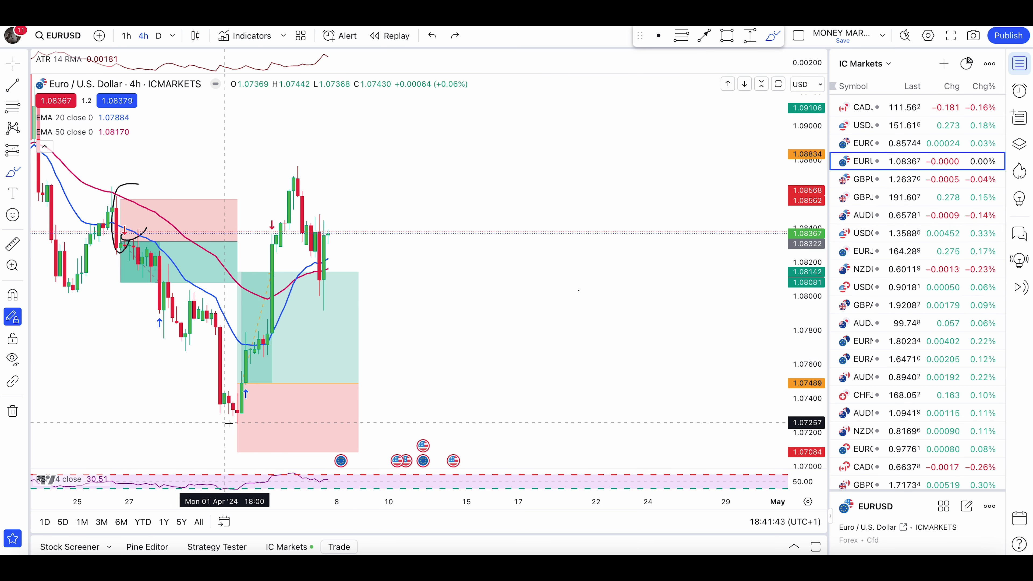
pyautogui.moveTo(240, 366)
pyautogui.mouseDown()
pyautogui.moveTo(224, 412)
pyautogui.moveTo(237, 407)
pyautogui.mouseUp()
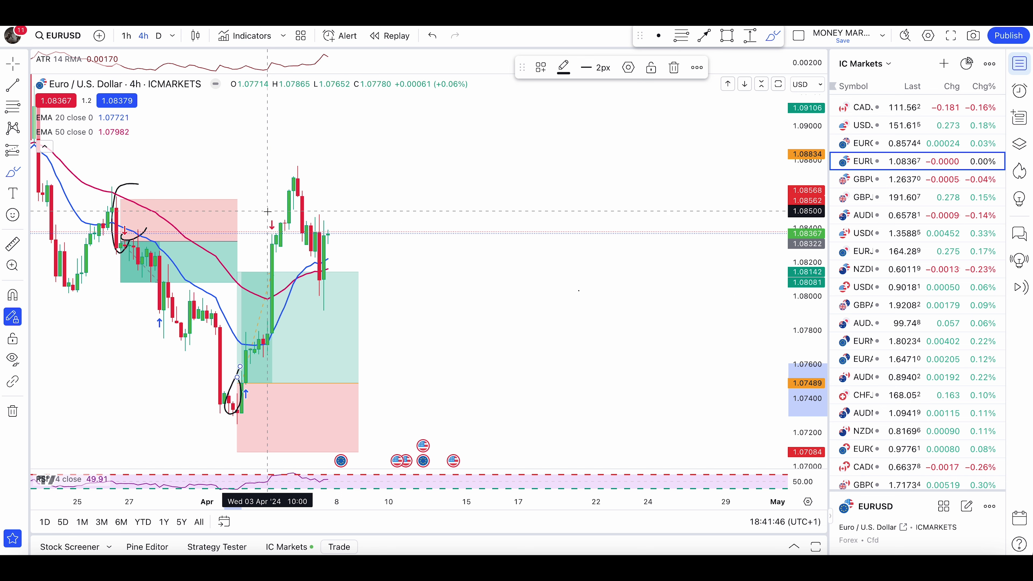
pyautogui.moveTo(264, 214)
pyautogui.mouseDown()
pyautogui.moveTo(311, 223)
pyautogui.moveTo(229, 201)
pyautogui.mouseUp()
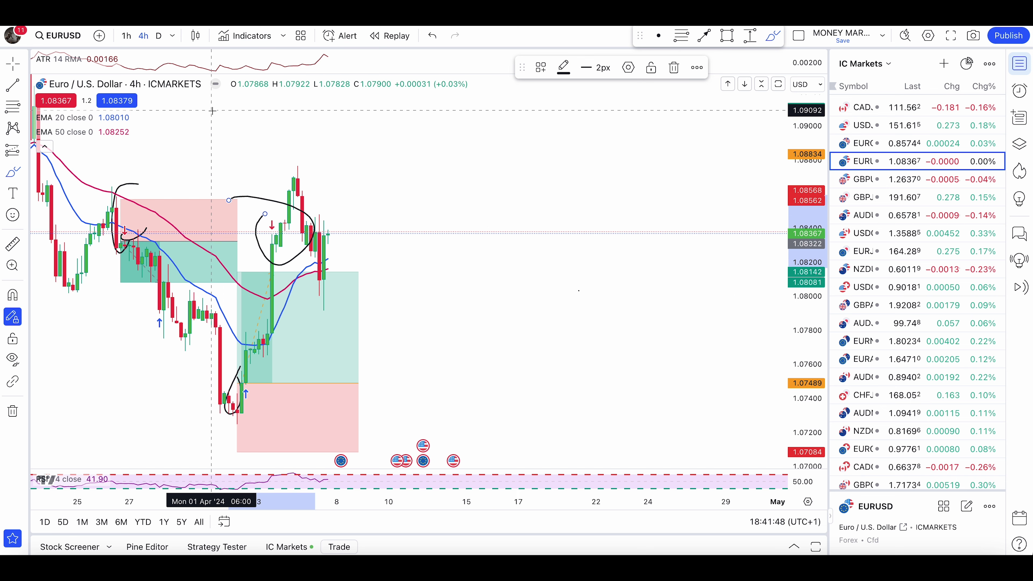
# Step: Switch the watchlist back to BEST PAIRS to return to the OANDA EURUSD chart
pyautogui.click(858, 65)
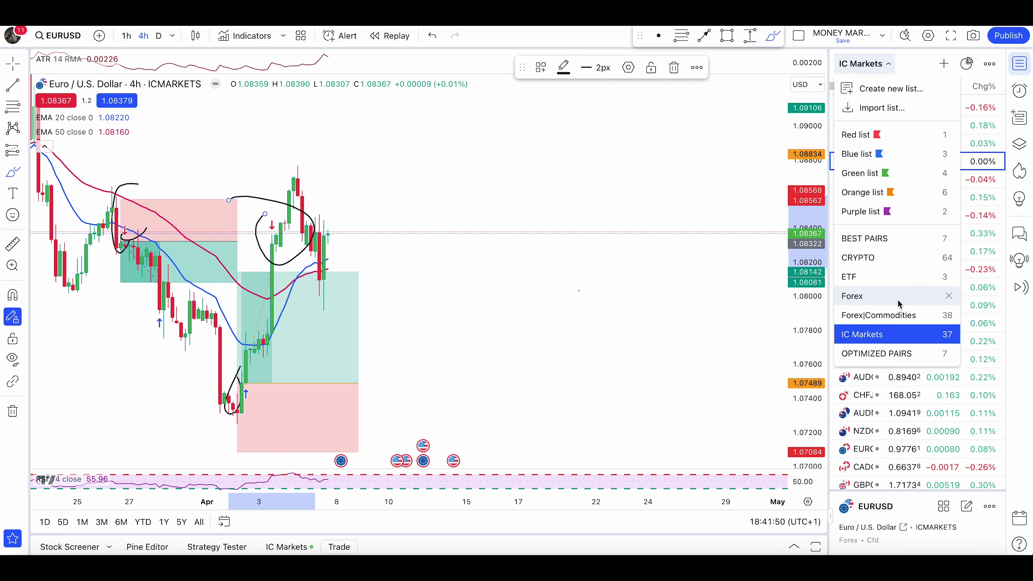
pyautogui.click(864, 239)
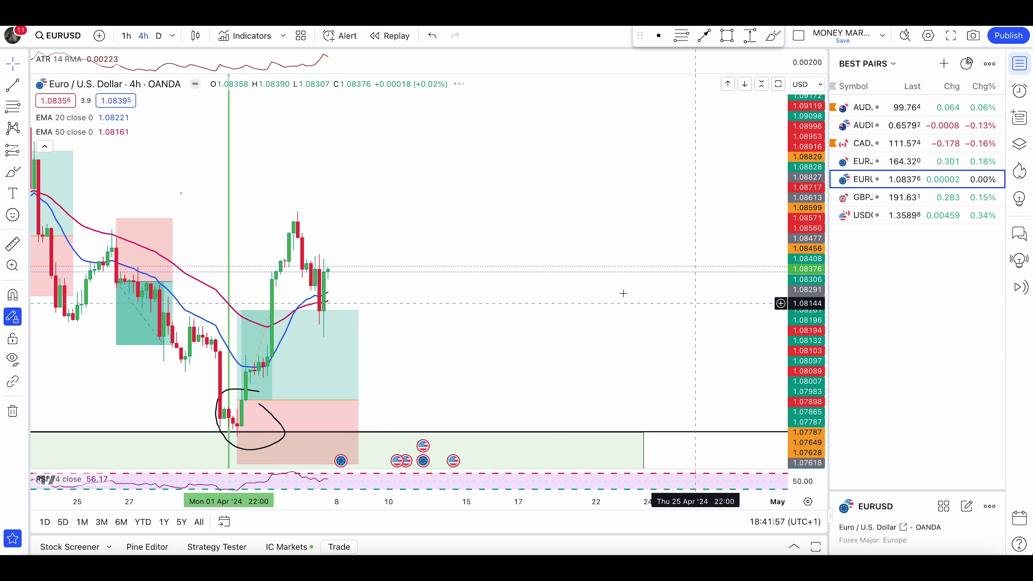
# Step: Sketch Brush strokes beside the latest EURUSD candles and around the April long entry, undoing them
pyautogui.click(773, 35)
pyautogui.moveTo(476, 177); pyautogui.dragTo(434, 223)
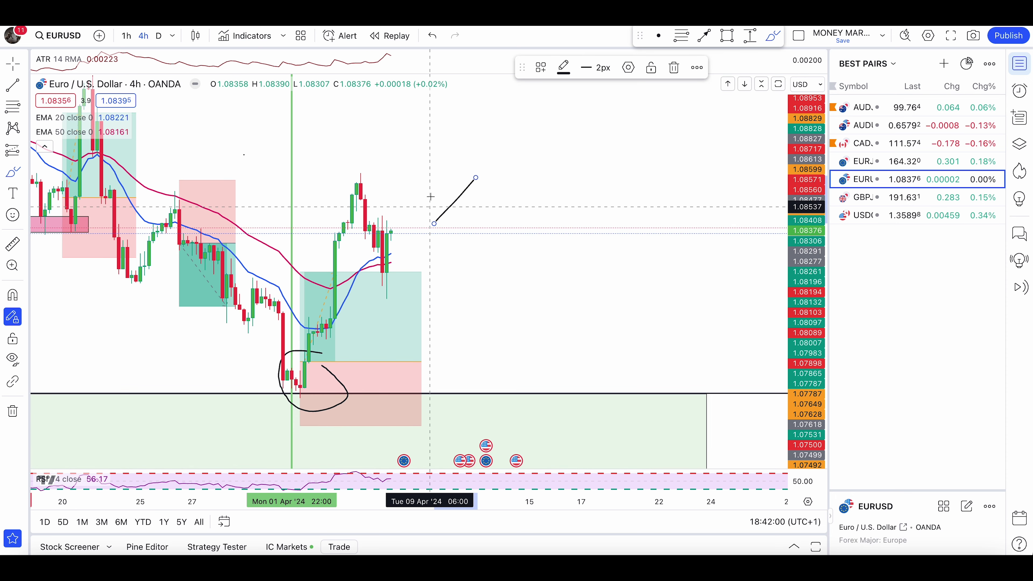
pyautogui.moveTo(432, 188); pyautogui.dragTo(430, 235)
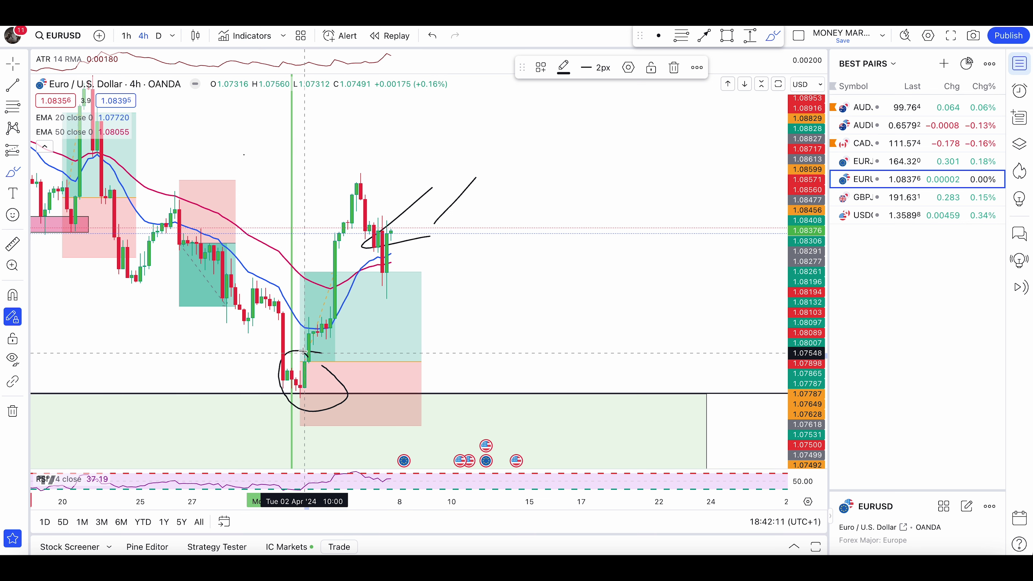
pyautogui.moveTo(309, 351)
pyautogui.mouseDown()
pyautogui.moveTo(275, 377)
pyautogui.moveTo(322, 371)
pyautogui.mouseUp()
pyautogui.moveTo(505, 336)
pyautogui.mouseDown()
pyautogui.moveTo(421, 353)
pyautogui.moveTo(408, 367)
pyautogui.mouseUp()
pyautogui.hotkey('ctrl', 'z')
pyautogui.hotkey('ctrl', 'z')
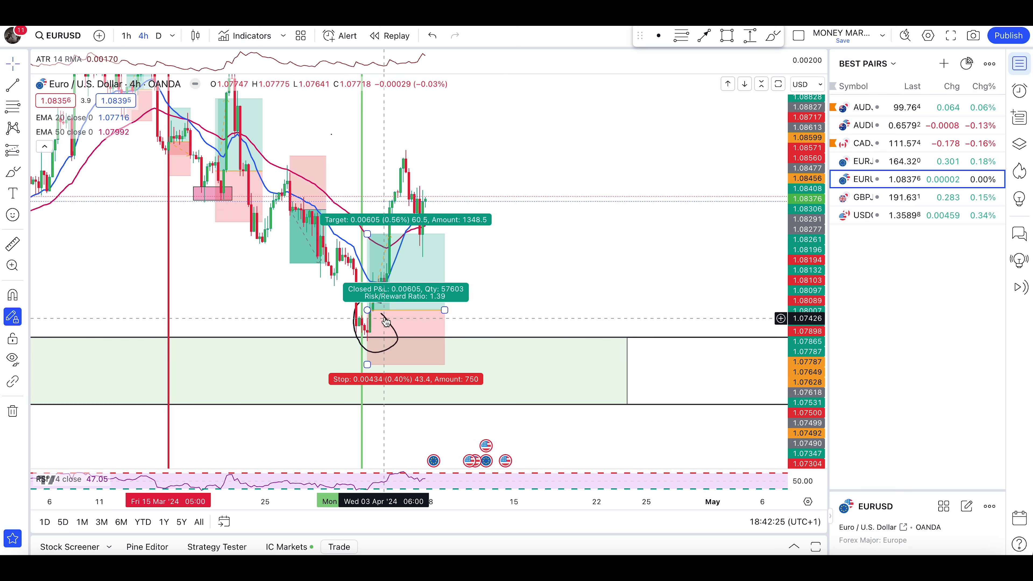
# Step: Lower the April EURUSD long position's target to 43.4 pips for a risk/reward ratio of 1
pyautogui.rightClick(384, 317)
pyautogui.click(430, 528)
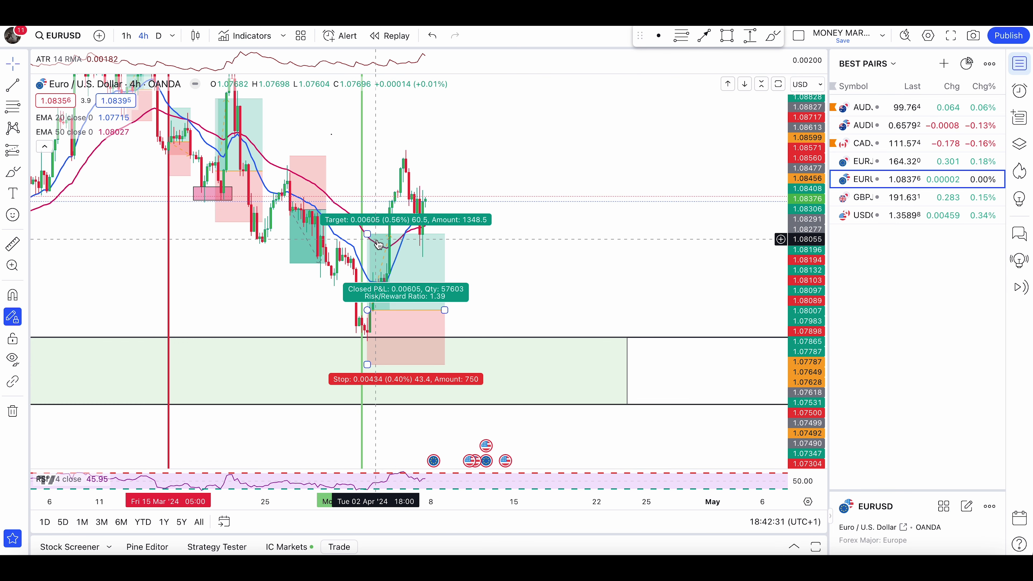
pyautogui.moveTo(378, 243)
pyautogui.mouseDown()
pyautogui.moveTo(375, 233)
pyautogui.moveTo(364, 257)
pyautogui.mouseUp()
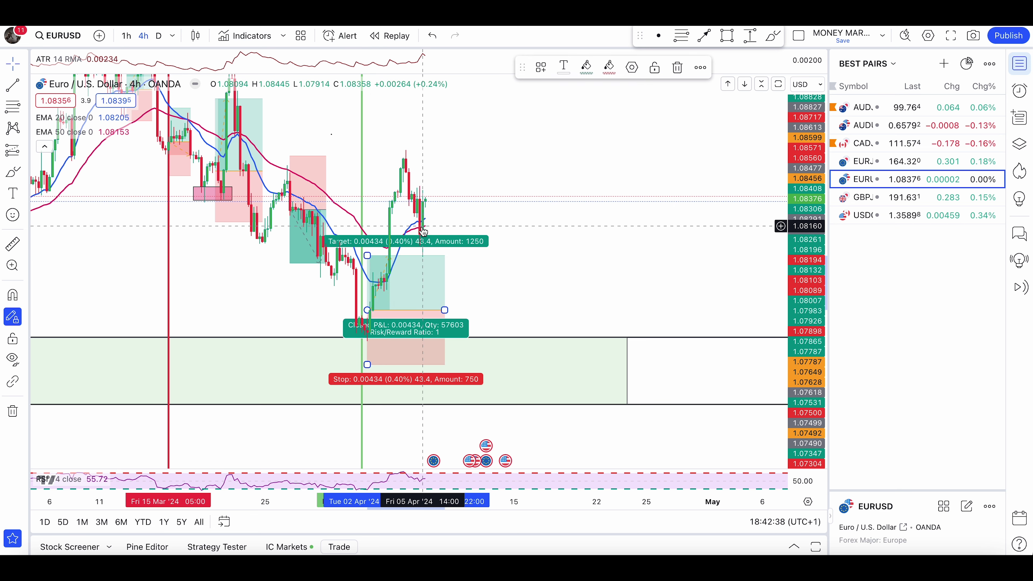
# Step: Raise the April EURUSD long position's target to about 1.0829
pyautogui.click(18, 171)
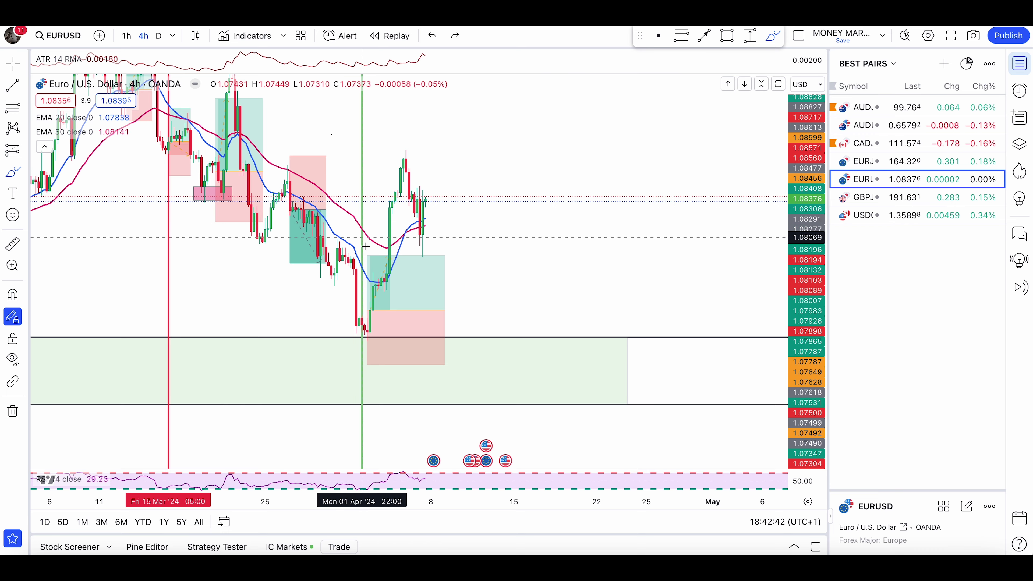
pyautogui.press('Escape')
pyautogui.moveTo(368, 256); pyautogui.dragTo(370, 209)
pyautogui.rightClick(458, 214)
pyautogui.moveTo(522, 150); pyautogui.dragTo(517, 319)
pyautogui.moveTo(808, 232); pyautogui.dragTo(807, 358)
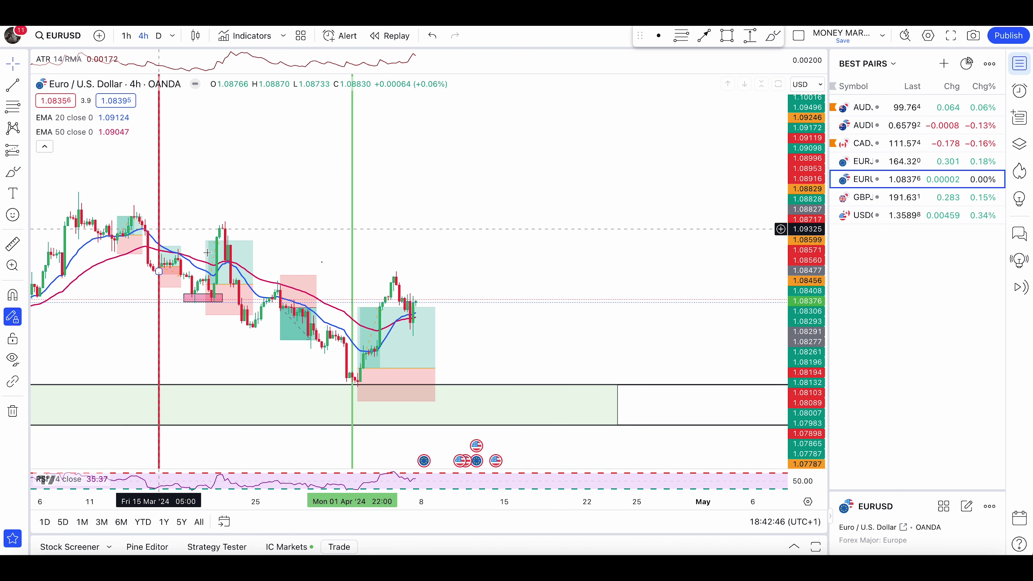
# Step: Circle the March highs with the Brush, try extending the long position's target up to 1.09325, and undo both
pyautogui.moveTo(286, 236)
pyautogui.mouseDown()
pyautogui.moveTo(69, 214)
pyautogui.moveTo(256, 222)
pyautogui.moveTo(245, 206)
pyautogui.mouseUp()
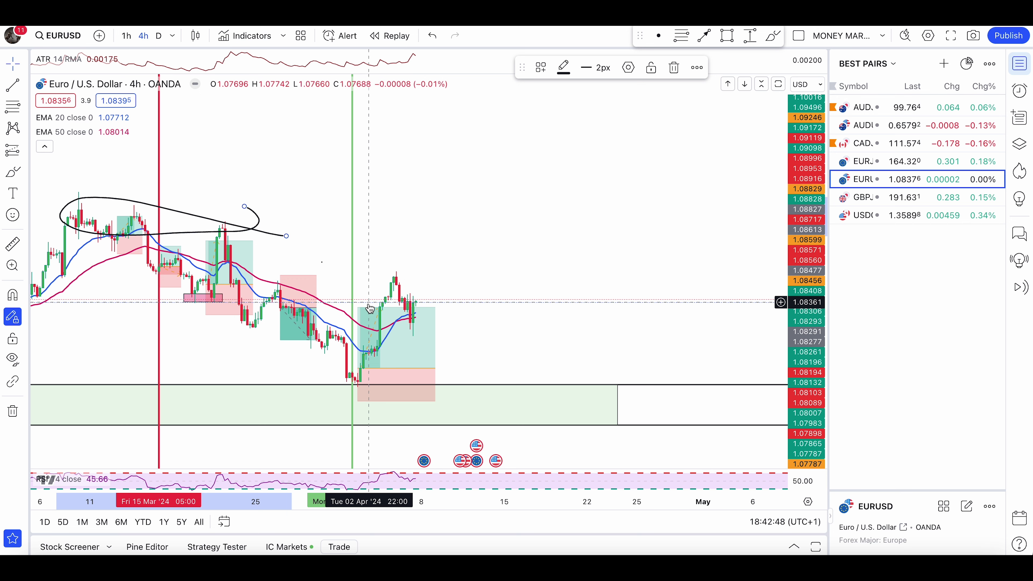
pyautogui.click(370, 308)
pyautogui.moveTo(358, 307); pyautogui.dragTo(360, 230)
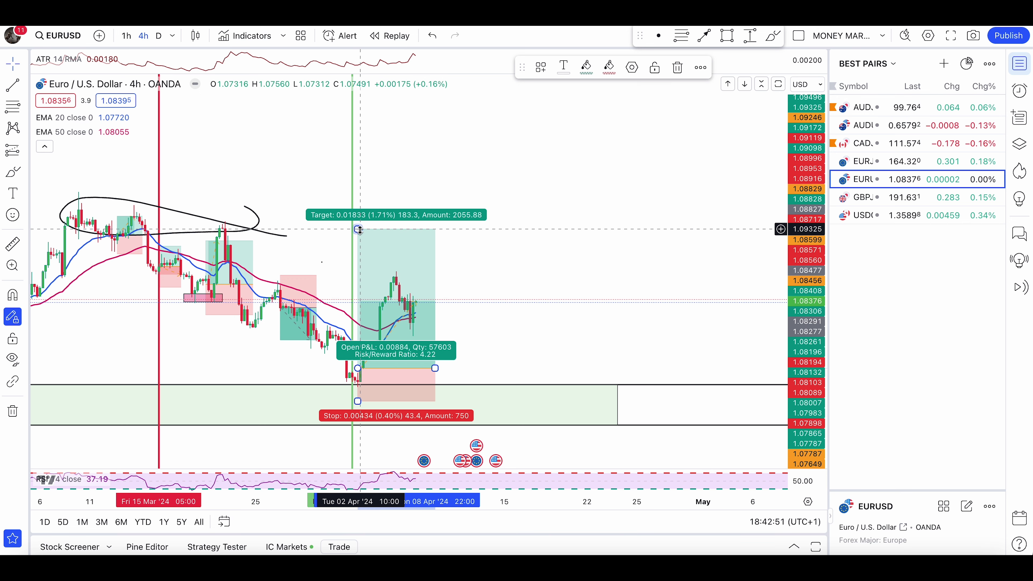
pyautogui.hotkey('ctrl', 'z')
pyautogui.hotkey('ctrl', 'z')
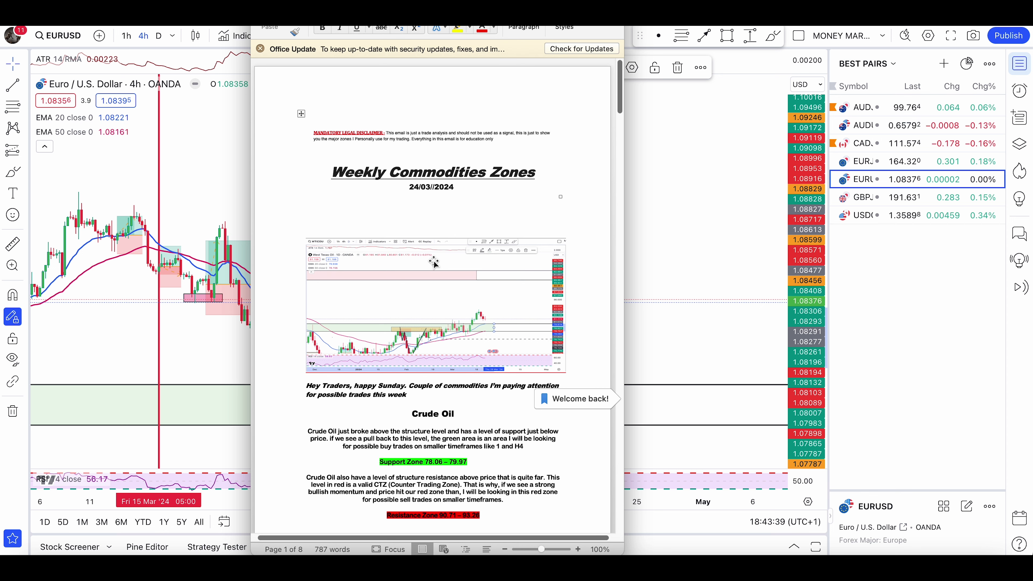
# Step: Review the Silver section of the Weekly Commodities Zones report in Word and return to the XAGUSD chart with the Brush
pyautogui.scroll(-15, 427, 248)
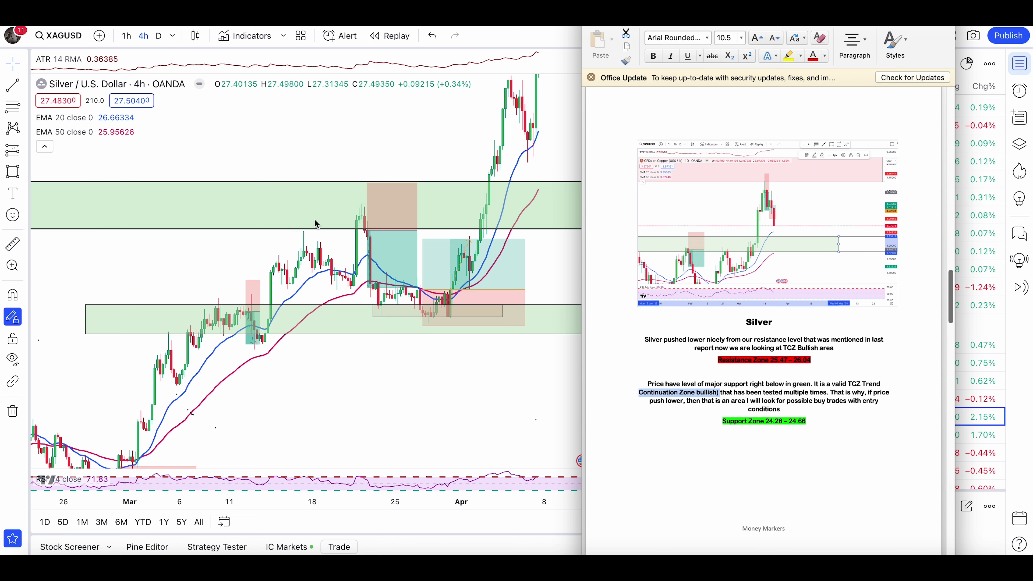
pyautogui.moveTo(32, 164); pyautogui.dragTo(29, 173)
pyautogui.click(25, 175)
pyautogui.click(61, 140)
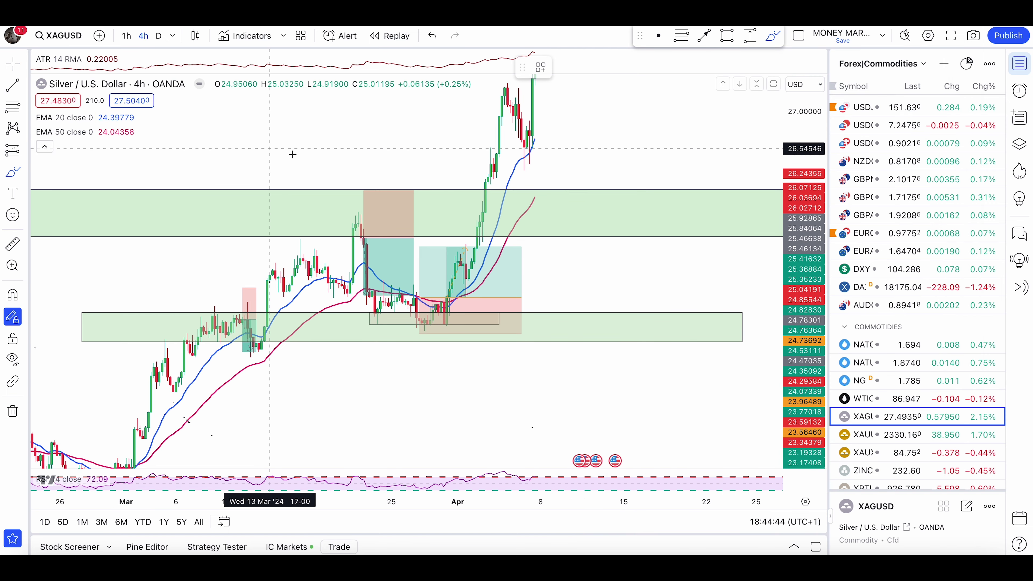
# Step: Sketch silver's drop from the upper green zone and circle the long entry with the Brush, rechecking the report's Silver section
pyautogui.moveTo(339, 197)
pyautogui.mouseDown()
pyautogui.moveTo(394, 213)
pyautogui.moveTo(396, 281)
pyautogui.moveTo(419, 318)
pyautogui.mouseUp()
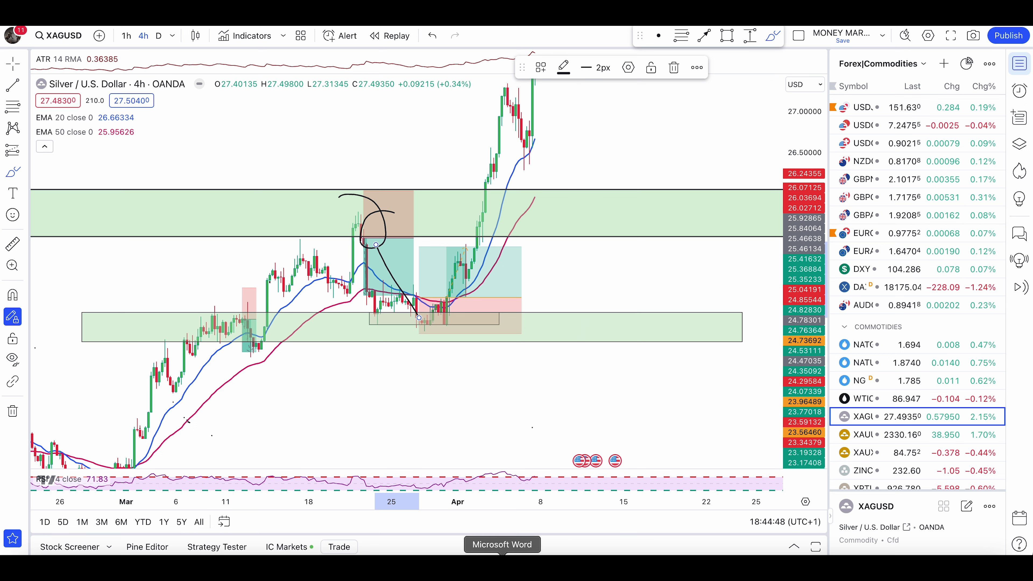
pyautogui.click(502, 565)
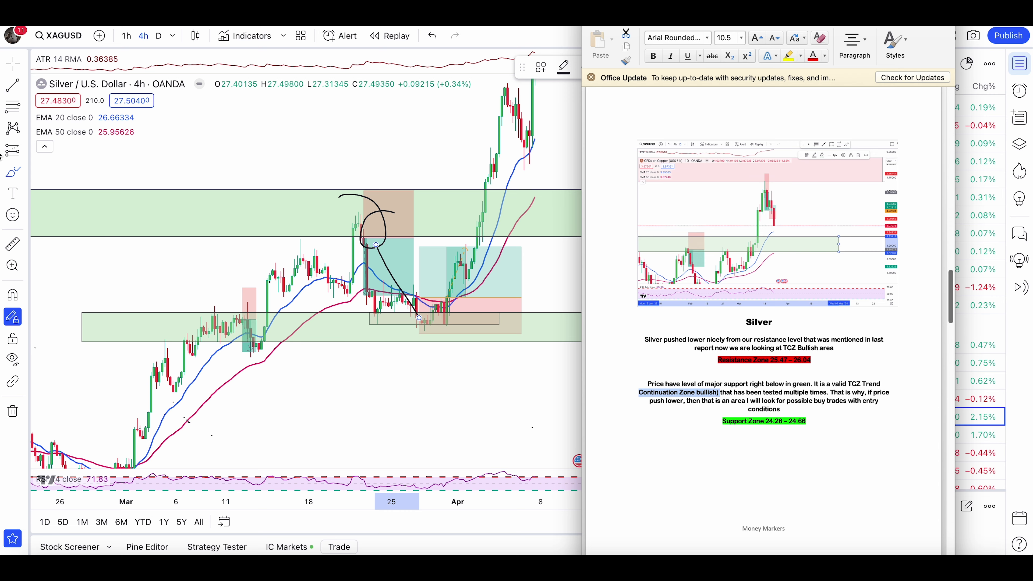
pyautogui.click(10, 169)
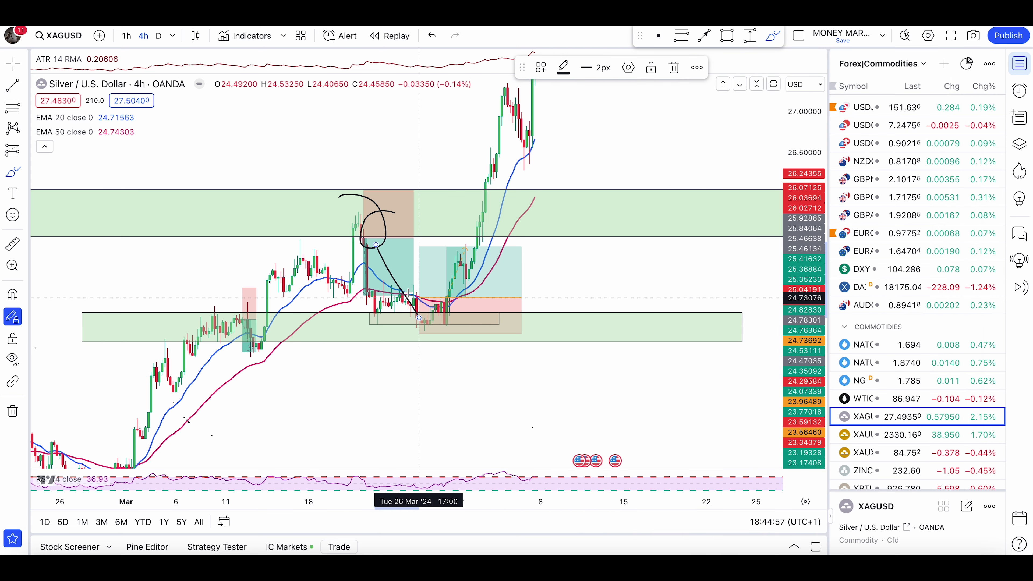
pyautogui.moveTo(363, 287)
pyautogui.mouseDown()
pyautogui.moveTo(410, 290)
pyautogui.moveTo(474, 269)
pyautogui.moveTo(426, 317)
pyautogui.moveTo(467, 307)
pyautogui.mouseUp()
pyautogui.click(467, 306)
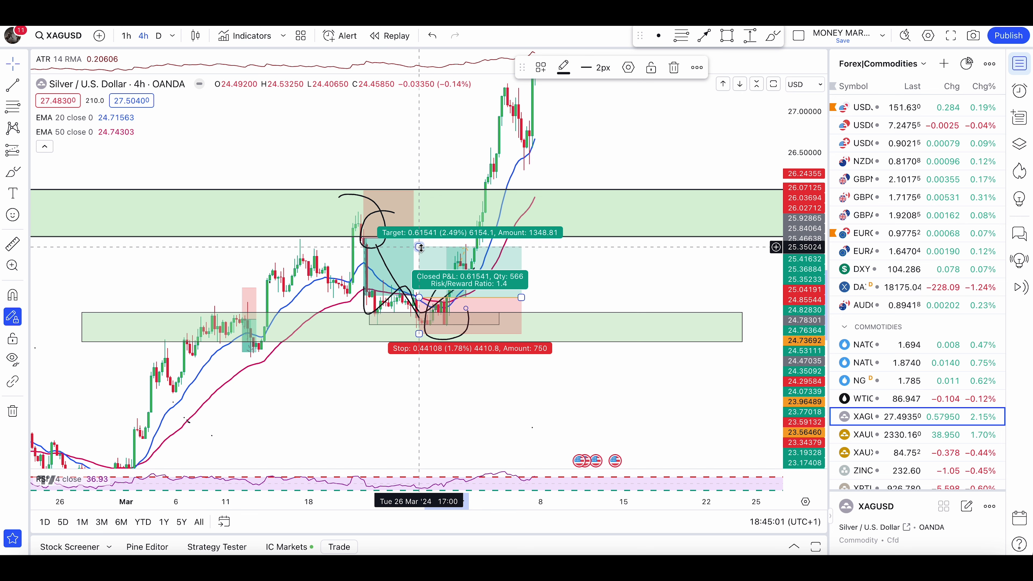
# Step: Try raising the silver long position's target to about 26.20, and undo it together with the Brush strokes
pyautogui.moveTo(419, 247); pyautogui.dragTo(418, 179)
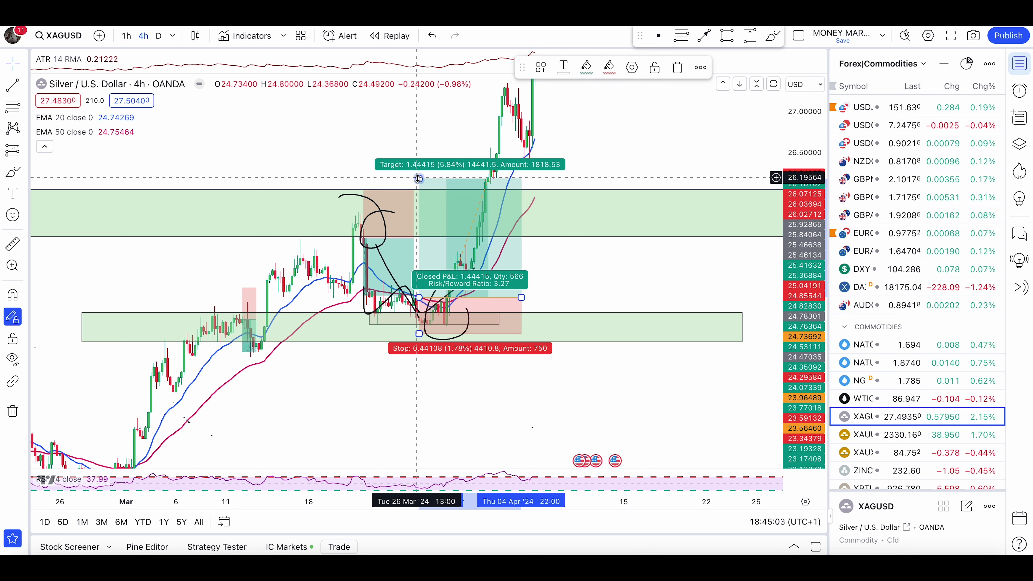
pyautogui.hotkey('ctrl', 'z')
pyautogui.hotkey('ctrl', 'z')
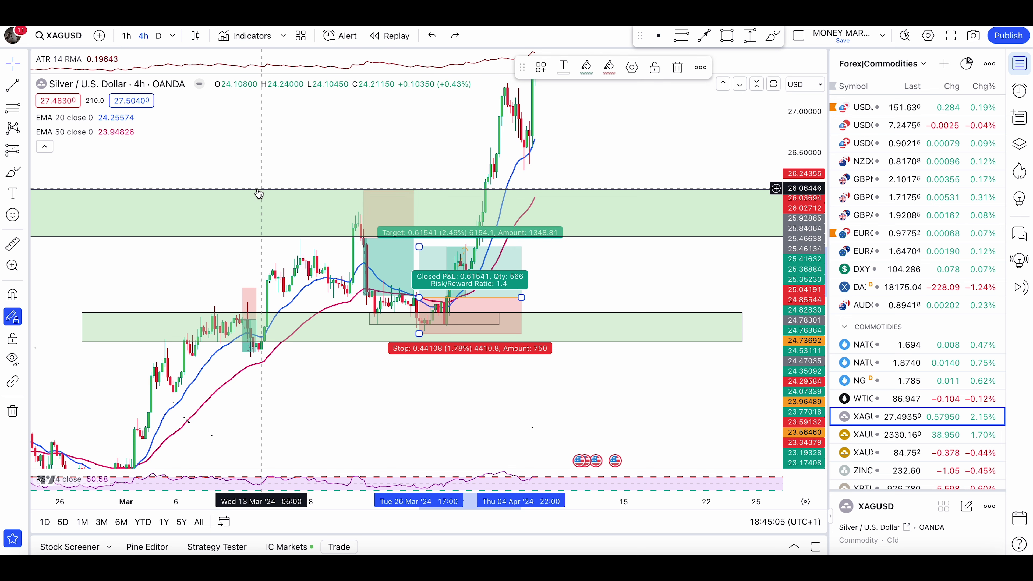
# Step: Trace silver's rise to the upper green zone, its drop into the lower zone and the rebound with the Brush, undoing the strokes
pyautogui.click(15, 175)
pyautogui.moveTo(364, 208)
pyautogui.mouseDown()
pyautogui.moveTo(340, 221)
pyautogui.moveTo(362, 216)
pyautogui.moveTo(446, 333)
pyautogui.mouseUp()
pyautogui.moveTo(210, 394)
pyautogui.mouseDown()
pyautogui.moveTo(345, 230)
pyautogui.moveTo(458, 343)
pyautogui.mouseUp()
pyautogui.moveTo(446, 299)
pyautogui.mouseDown()
pyautogui.moveTo(437, 325)
pyautogui.moveTo(469, 300)
pyautogui.mouseUp()
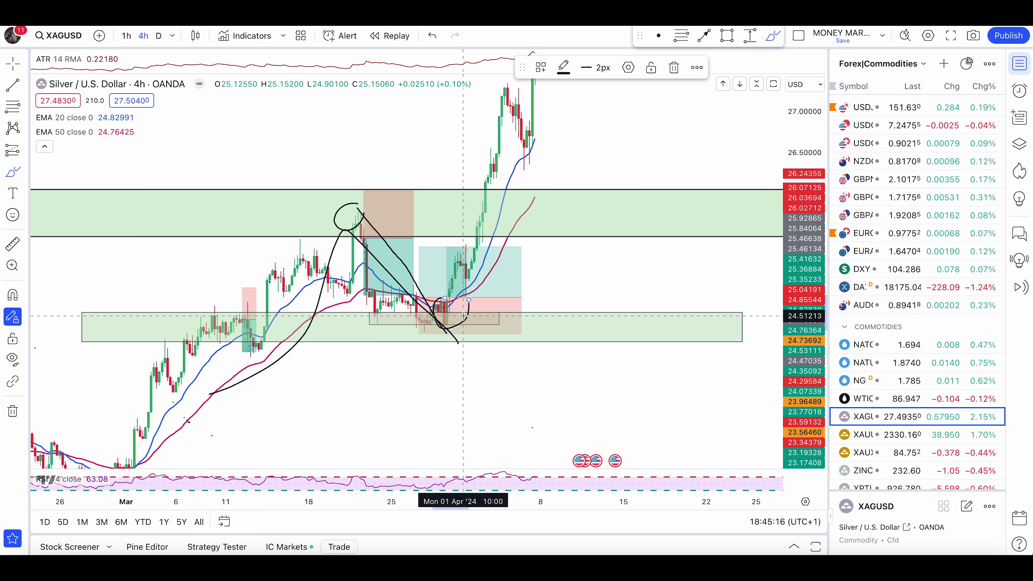
pyautogui.moveTo(455, 330); pyautogui.dragTo(480, 186)
pyautogui.moveTo(379, 206)
pyautogui.mouseDown()
pyautogui.moveTo(337, 225)
pyautogui.moveTo(382, 244)
pyautogui.mouseUp()
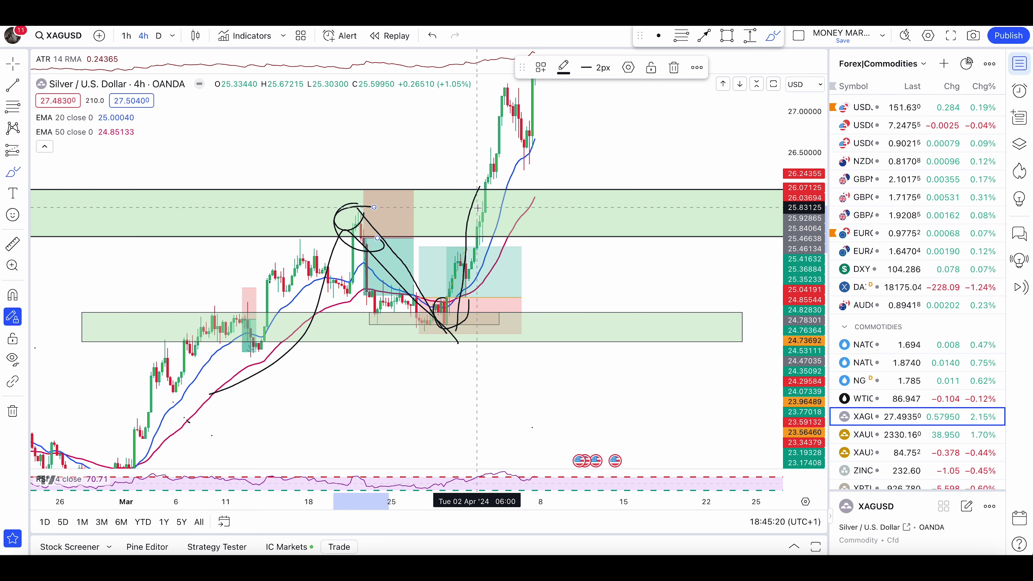
pyautogui.moveTo(483, 209); pyautogui.dragTo(503, 255)
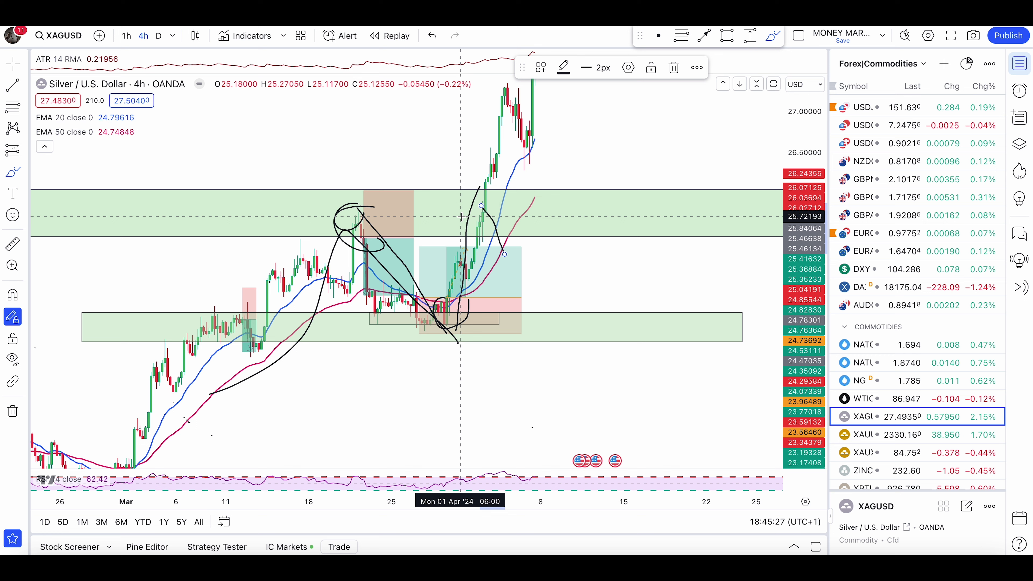
pyautogui.hotkey('ctrl', 'z')
pyautogui.hotkey('ctrl', 'z')
pyautogui.hotkey('ctrl', 'z')
pyautogui.hotkey('ctrl', 'z')
pyautogui.hotkey('ctrl', 'z')
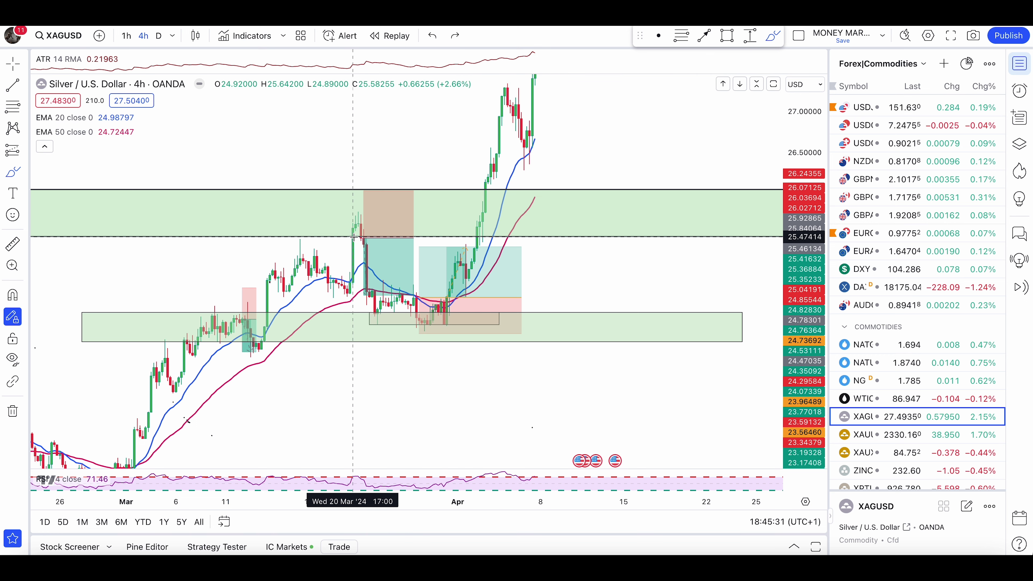
# Step: Circle the silver long entry and trace the climb past the upper green zone with the Brush, undoing the last stroke
pyautogui.click(364, 204)
pyautogui.moveTo(364, 204)
pyautogui.mouseDown()
pyautogui.moveTo(346, 230)
pyautogui.moveTo(390, 286)
pyautogui.moveTo(451, 317)
pyautogui.moveTo(436, 342)
pyautogui.moveTo(492, 207)
pyautogui.moveTo(541, 181)
pyautogui.mouseUp()
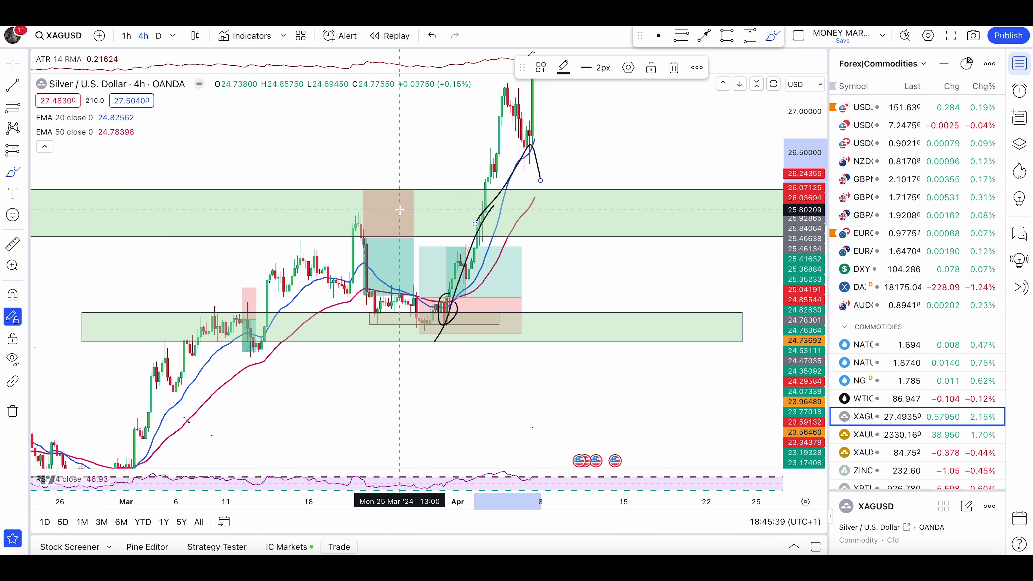
pyautogui.hotkey('ctrl', 'z')
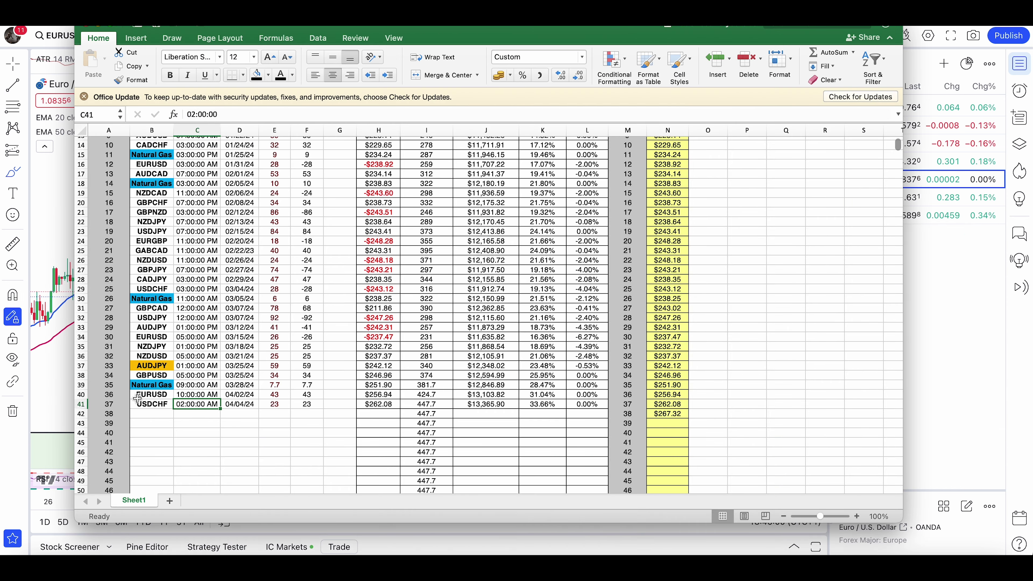
# Step: Review the EURUSD and USDCHF entries at the end of the trade log, including their running pips and balance
pyautogui.click(162, 395)
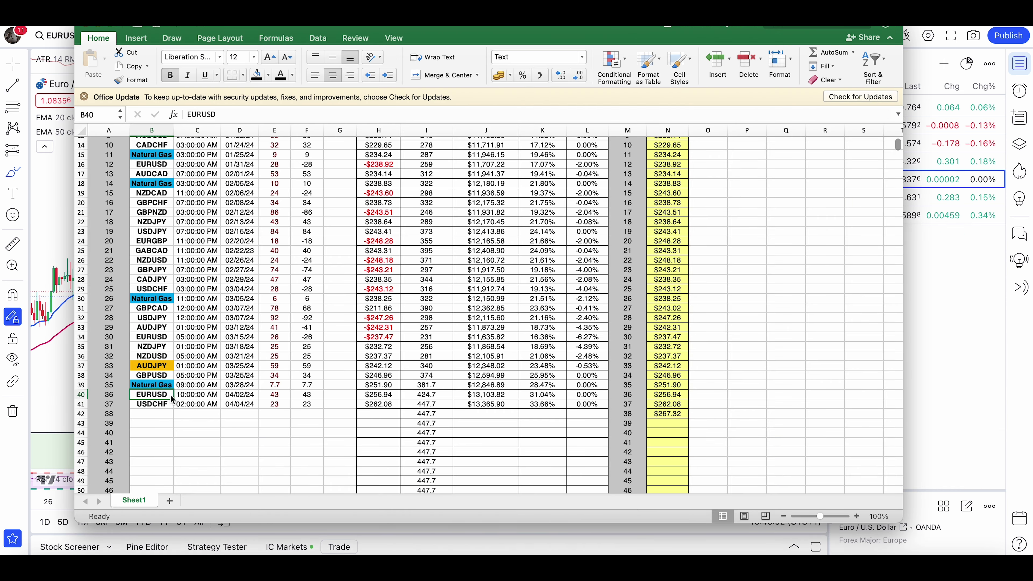
pyautogui.click(267, 397)
pyautogui.click(431, 392)
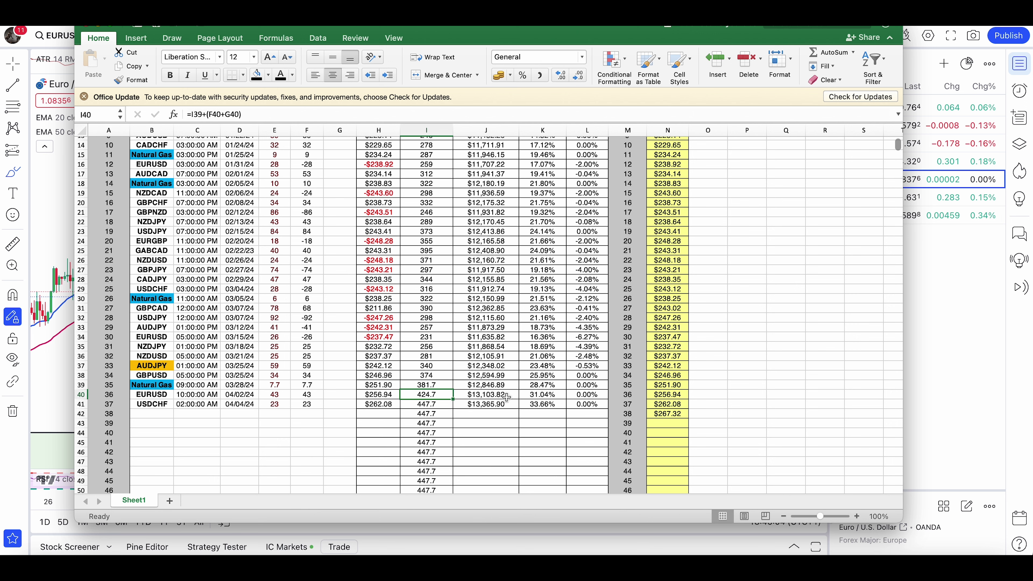
pyautogui.click(477, 403)
pyautogui.click(159, 396)
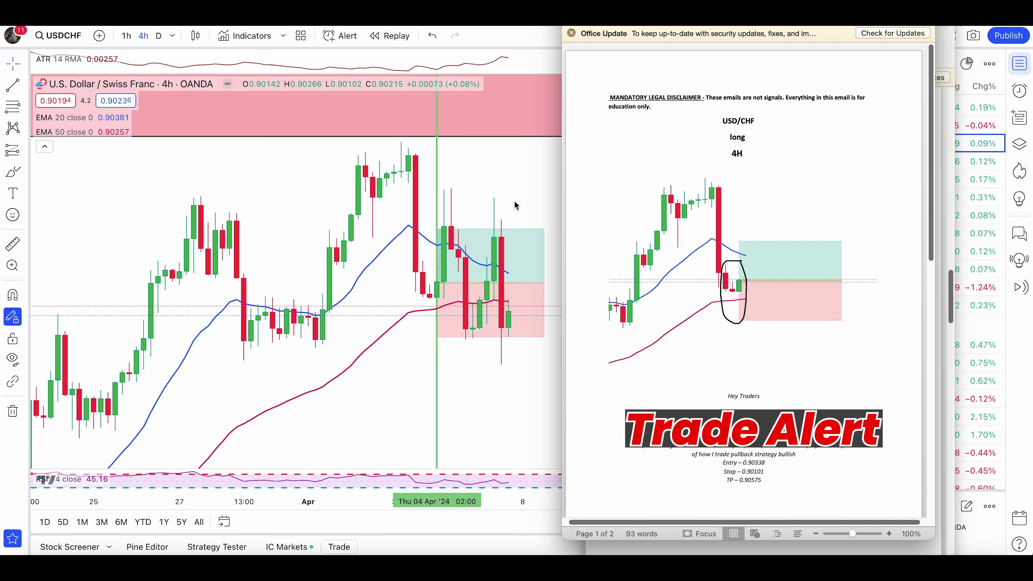
# Step: Sketch USDCHF's path into the red zone and circle the pullback entry with the Brush, undoing the strokes
pyautogui.click(12, 173)
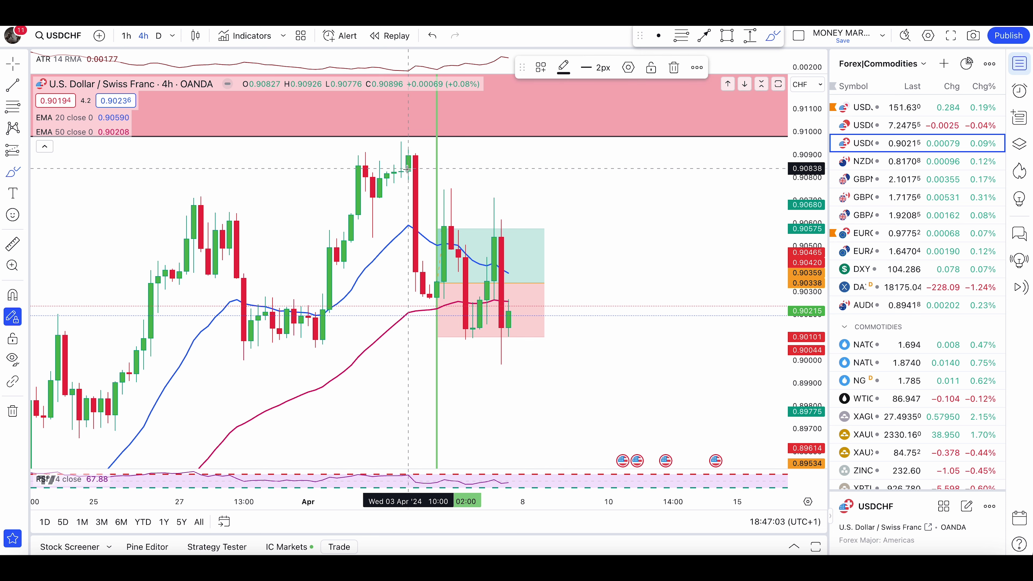
pyautogui.moveTo(411, 166); pyautogui.dragTo(455, 120)
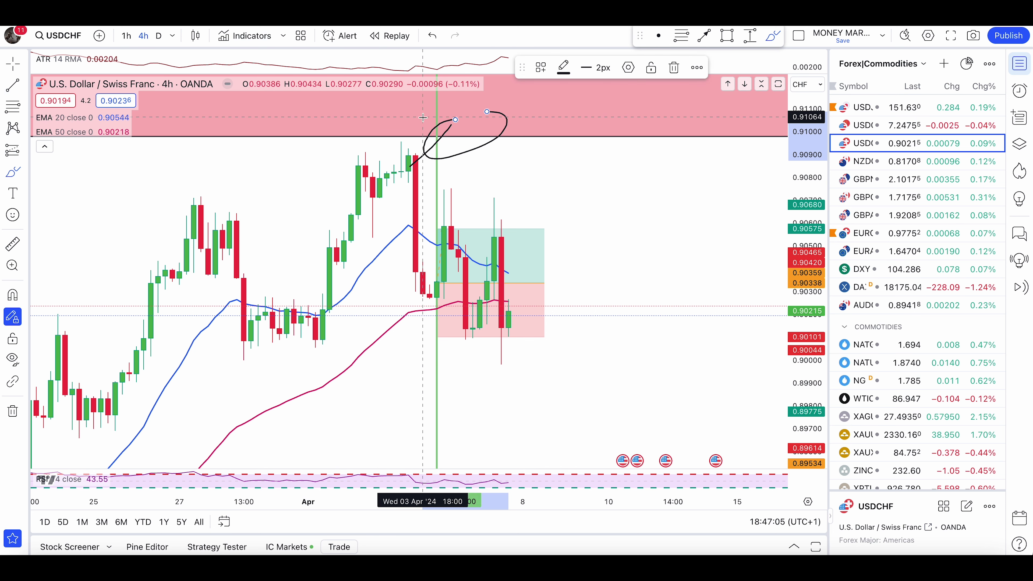
pyautogui.hotkey('ctrl', 'z')
pyautogui.hotkey('ctrl', 'z')
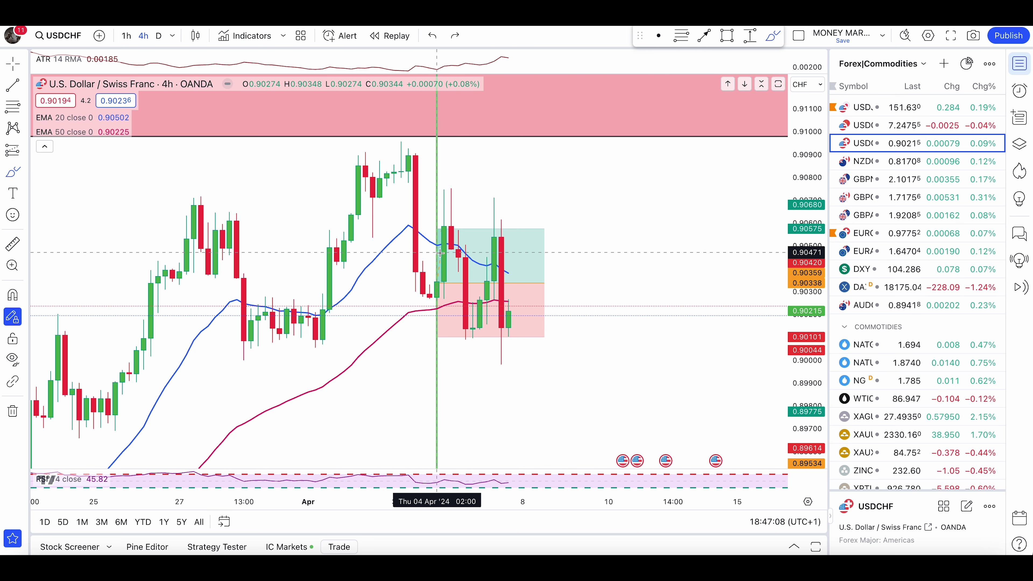
pyautogui.moveTo(442, 265)
pyautogui.mouseDown()
pyautogui.moveTo(431, 268)
pyautogui.moveTo(435, 304)
pyautogui.moveTo(449, 273)
pyautogui.moveTo(415, 261)
pyautogui.mouseUp()
pyautogui.hotkey('ctrl', 'z')
pyautogui.press('Escape')
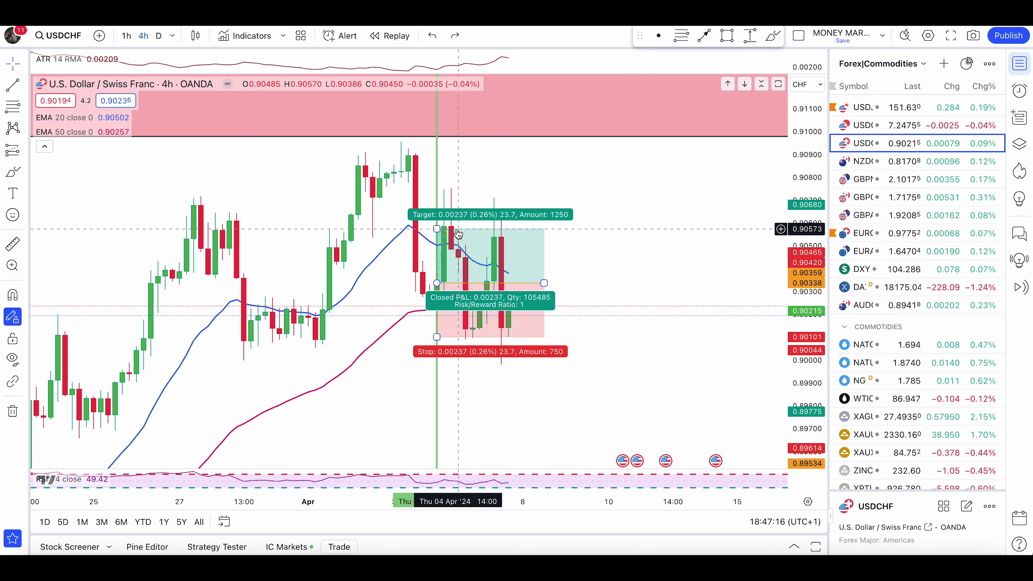
# Step: Trace USDCHF's drop below the long position's stop and point an arrow at its target with the Brush, undoing the strokes
pyautogui.click(13, 172)
pyautogui.moveTo(453, 226)
pyautogui.mouseDown()
pyautogui.moveTo(475, 253)
pyautogui.moveTo(515, 407)
pyautogui.mouseUp()
pyautogui.moveTo(521, 314); pyautogui.dragTo(491, 278)
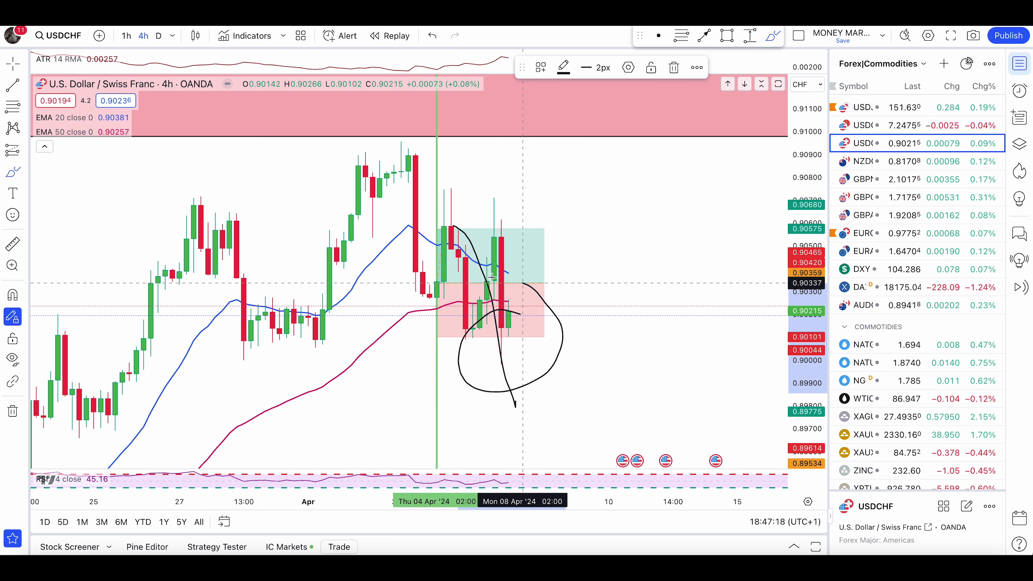
pyautogui.press('super+z')
pyautogui.press('super+z')
pyautogui.moveTo(634, 193); pyautogui.dragTo(529, 235)
pyautogui.moveTo(535, 215)
pyautogui.mouseDown()
pyautogui.moveTo(485, 266)
pyautogui.moveTo(536, 267)
pyautogui.mouseUp()
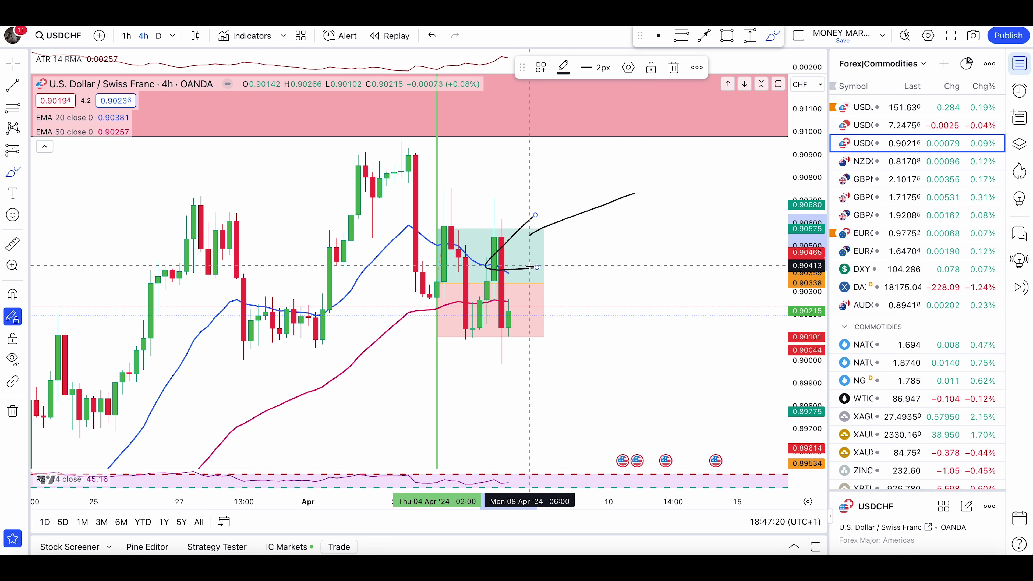
pyautogui.hotkey('ctrl', 'z')
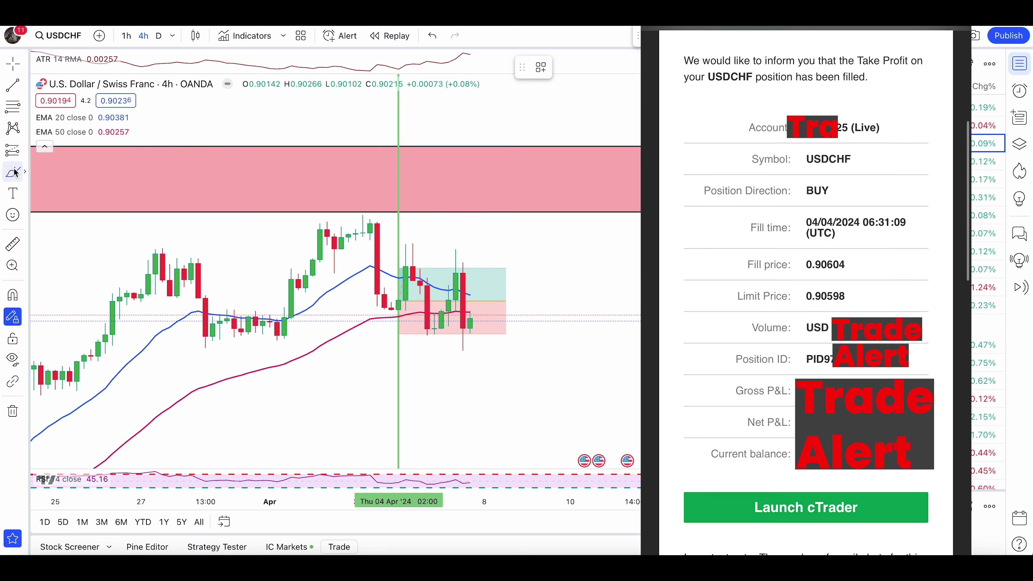
# Step: Mark USDCHF's red zone, the drop beneath it and the projected rise with the Brush, undoing the strokes
pyautogui.click(14, 173)
pyautogui.moveTo(427, 198); pyautogui.dragTo(337, 199)
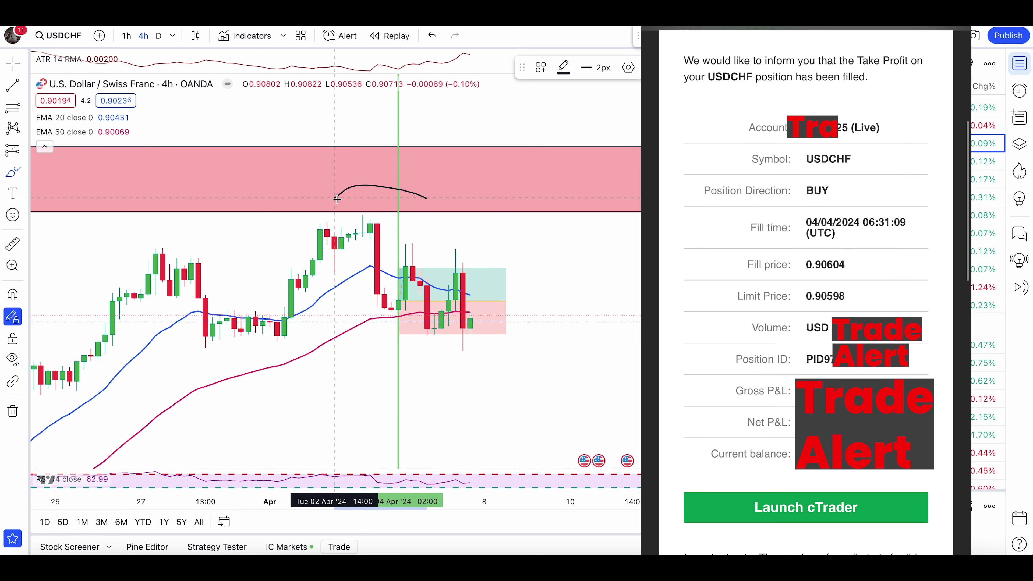
pyautogui.hotkey('ctrl', 'z')
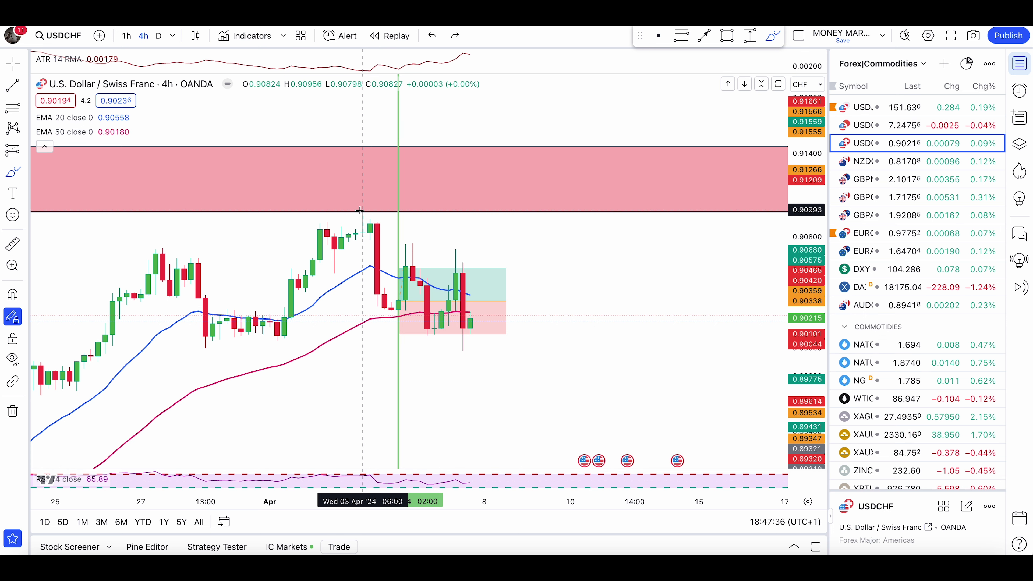
pyautogui.moveTo(369, 212)
pyautogui.mouseDown()
pyautogui.moveTo(385, 287)
pyautogui.moveTo(385, 244)
pyautogui.mouseUp()
pyautogui.hotkey('ctrl', 'z')
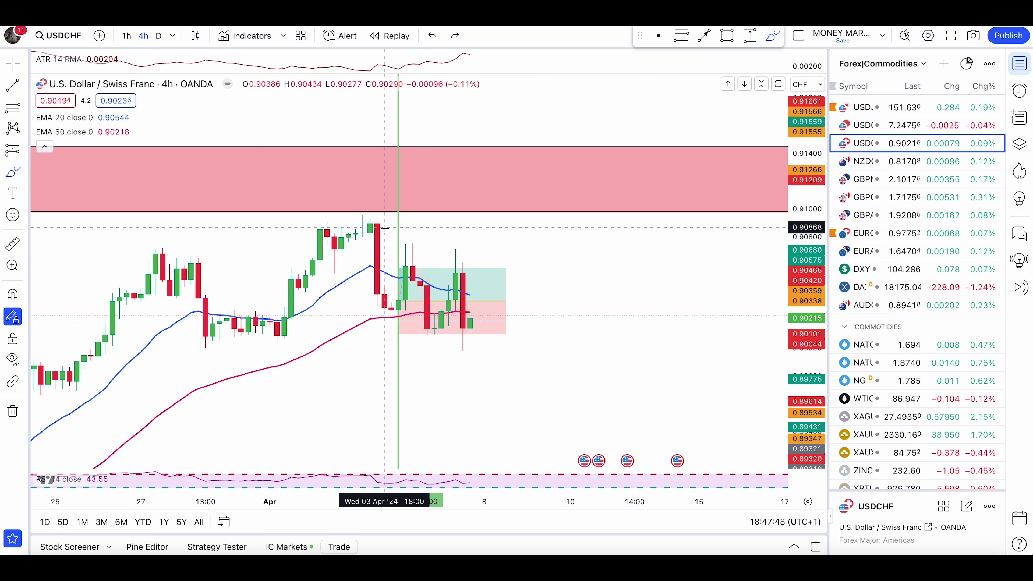
pyautogui.moveTo(374, 265)
pyautogui.mouseDown()
pyautogui.moveTo(472, 180)
pyautogui.moveTo(502, 211)
pyautogui.moveTo(541, 188)
pyautogui.mouseUp()
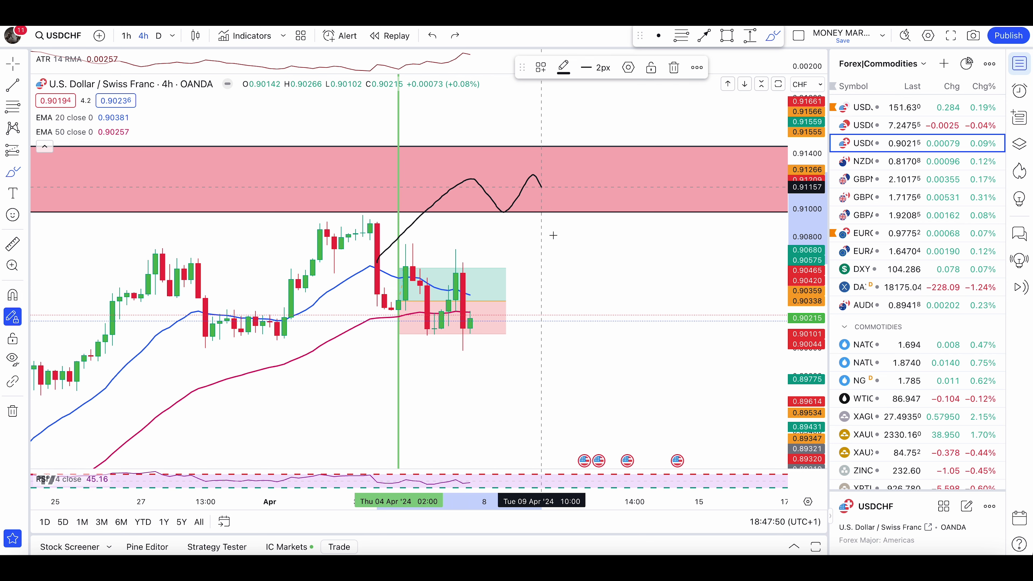
# Step: Open the USDJPY chart and frame the short position around the red zone
pyautogui.click(881, 106)
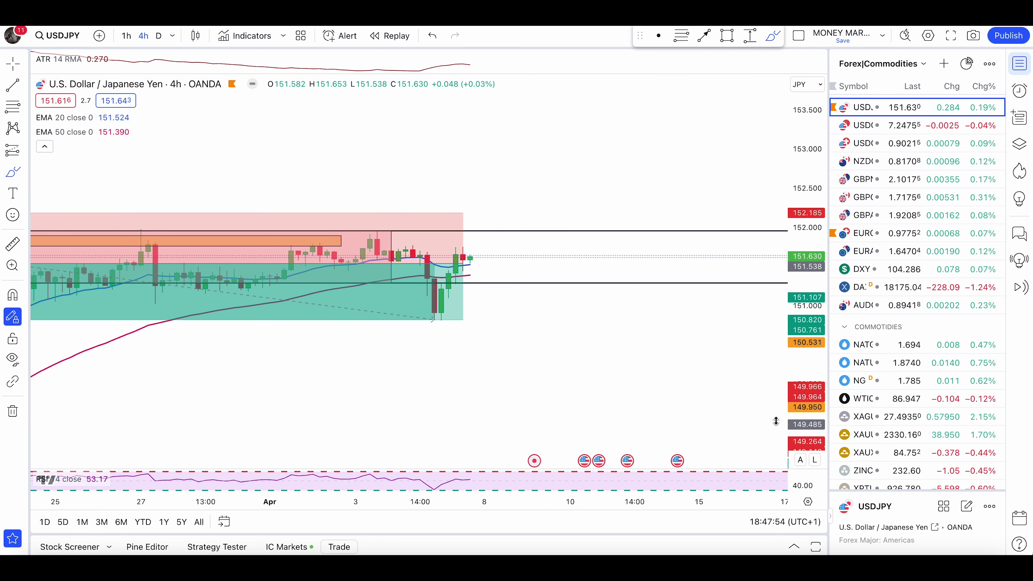
pyautogui.scroll(-5, 708, 323)
pyautogui.scroll(-1, 708, 323)
pyautogui.press('Escape')
pyautogui.moveTo(731, 185); pyautogui.dragTo(675, 157)
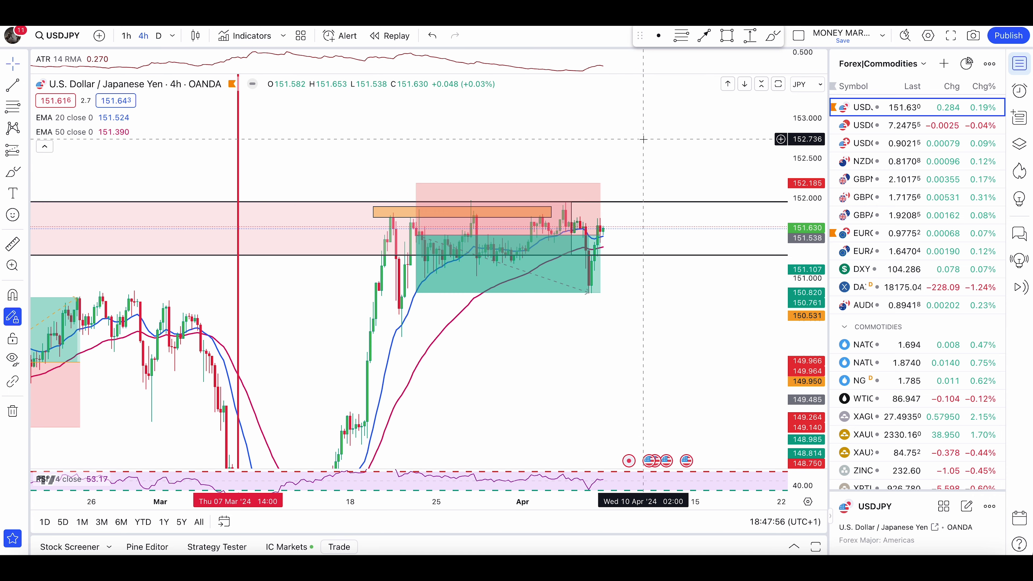
pyautogui.moveTo(789, 270); pyautogui.dragTo(820, 155)
pyautogui.scroll(2, 696, 255)
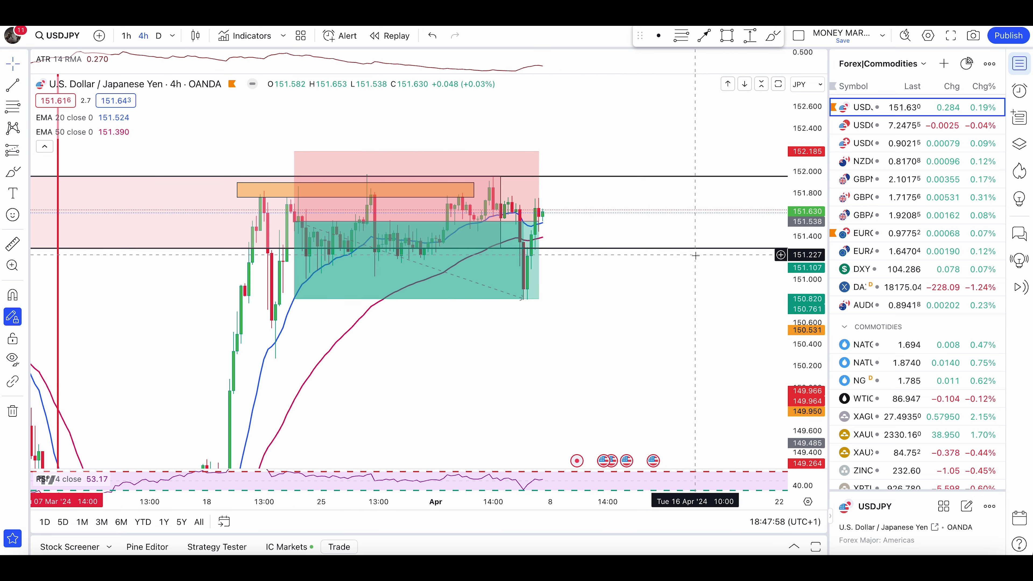
# Step: Circle the USDJPY short entry with the Brush, undoing the strokes, and move the short position's entry to 151.626
pyautogui.click(15, 174)
pyautogui.scroll(-2, 332, 197)
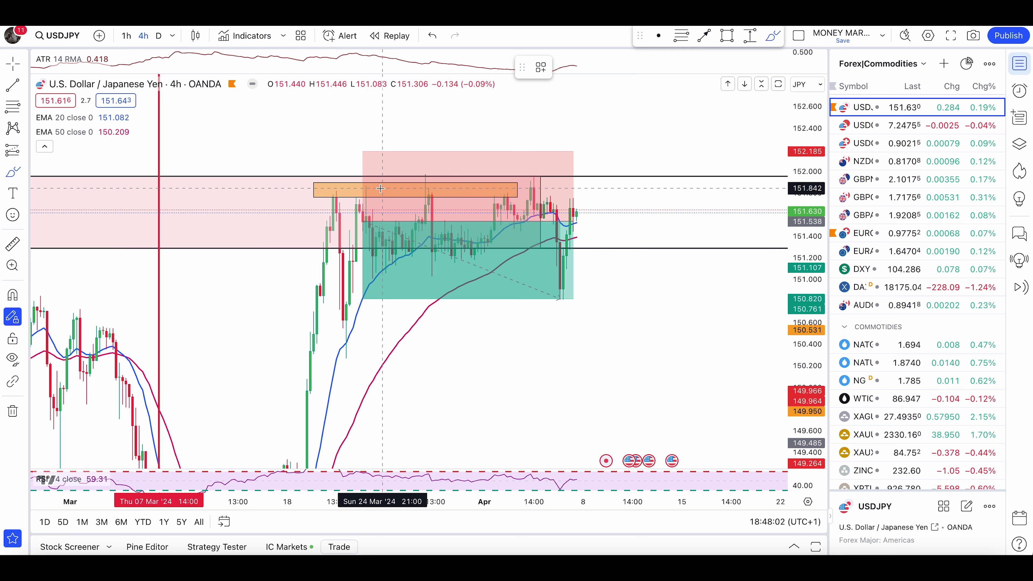
pyautogui.moveTo(369, 189)
pyautogui.mouseDown()
pyautogui.moveTo(358, 200)
pyautogui.moveTo(360, 180)
pyautogui.moveTo(344, 203)
pyautogui.moveTo(363, 215)
pyautogui.moveTo(351, 199)
pyautogui.mouseUp()
pyautogui.hotkey('ctrl', 'z')
pyautogui.hotkey('ctrl', 'z')
pyautogui.hotkey('ctrl', 'z')
pyautogui.press('Escape')
pyautogui.click(12, 172)
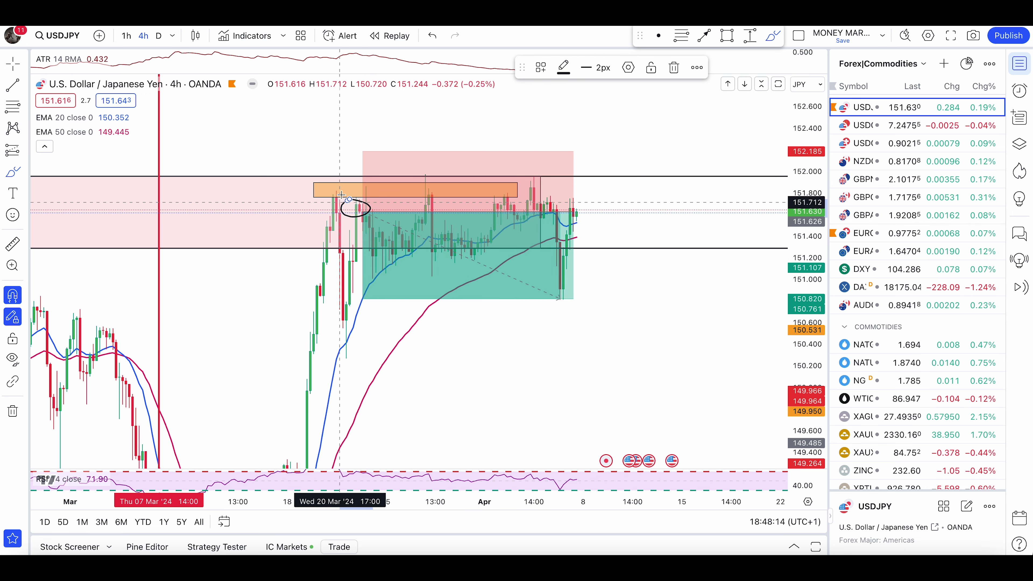
pyautogui.hotkey('ctrl', 'z')
# Step: Trace USDJPY's swings from the short entry to the target and circle the spike at the red zone's upper edge, undoing the strokes
pyautogui.click(25, 171)
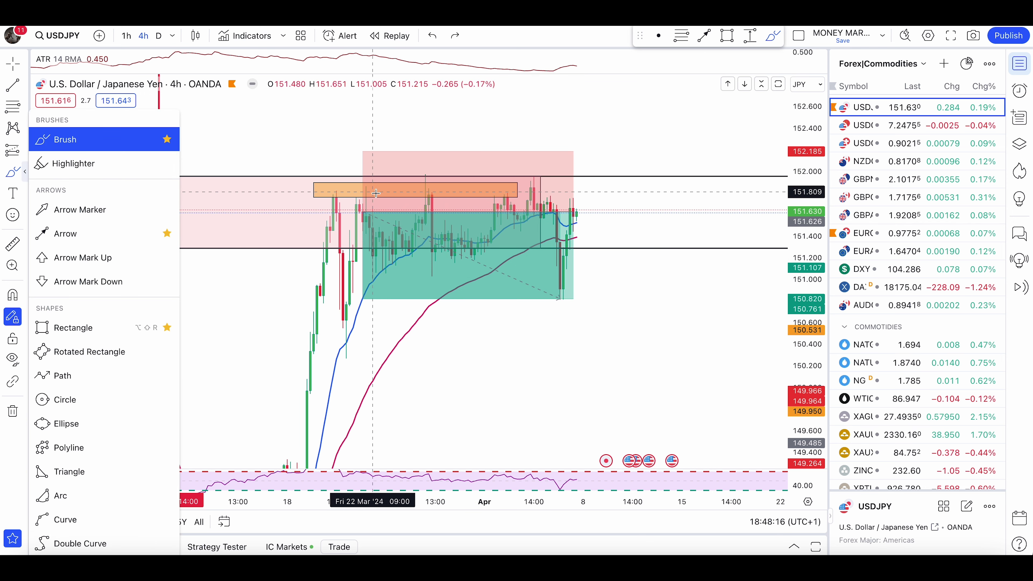
pyautogui.moveTo(359, 202)
pyautogui.mouseDown()
pyautogui.moveTo(364, 268)
pyautogui.moveTo(393, 229)
pyautogui.moveTo(401, 256)
pyautogui.moveTo(435, 182)
pyautogui.moveTo(414, 173)
pyautogui.moveTo(437, 181)
pyautogui.moveTo(426, 192)
pyautogui.moveTo(435, 267)
pyautogui.moveTo(528, 170)
pyautogui.moveTo(517, 189)
pyautogui.moveTo(518, 175)
pyautogui.moveTo(561, 313)
pyautogui.moveTo(570, 298)
pyautogui.mouseUp()
pyautogui.press('super+z')
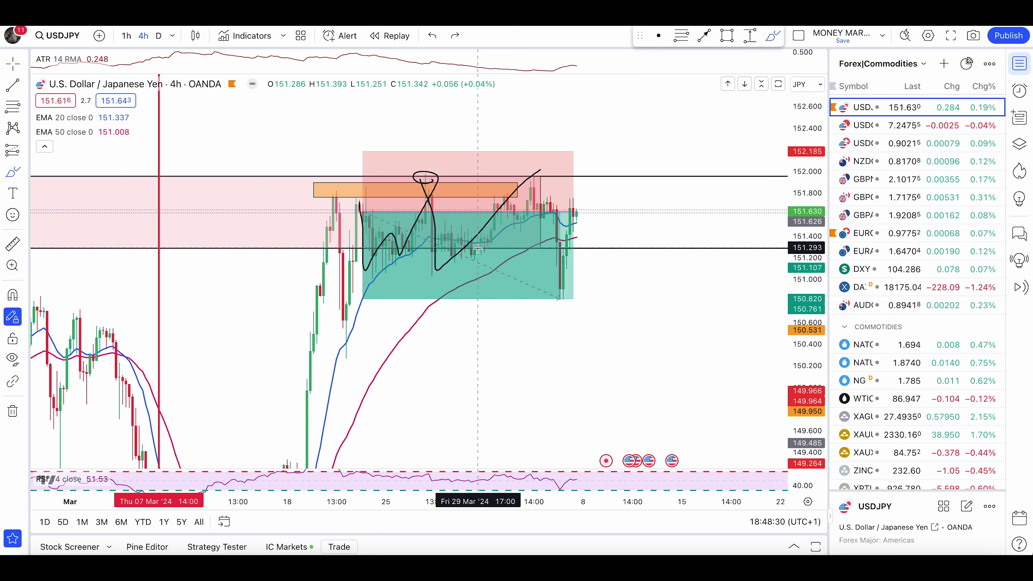
pyautogui.hotkey('ctrl', 'z')
pyautogui.hotkey('ctrl', 'z')
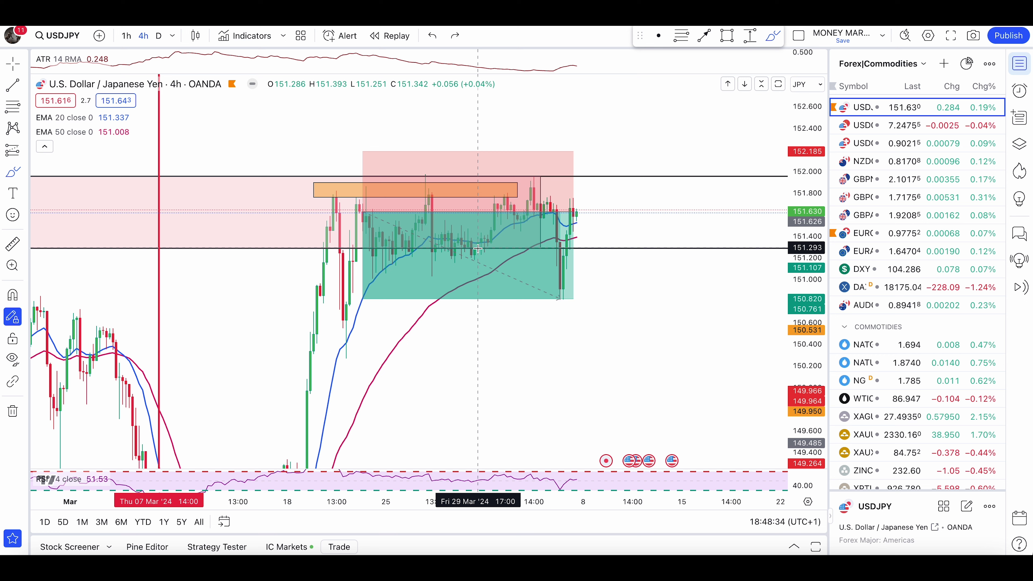
# Step: Check the short trade on the USDJPY chart from the IC Markets watchlist, and return to the Forex|Commodities watchlist
pyautogui.click(882, 63)
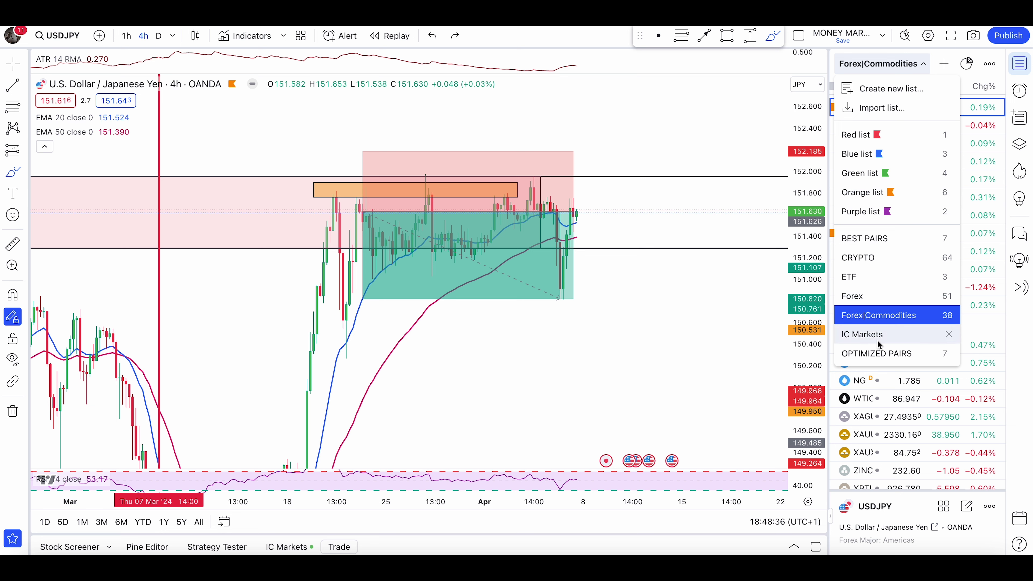
pyautogui.click(875, 327)
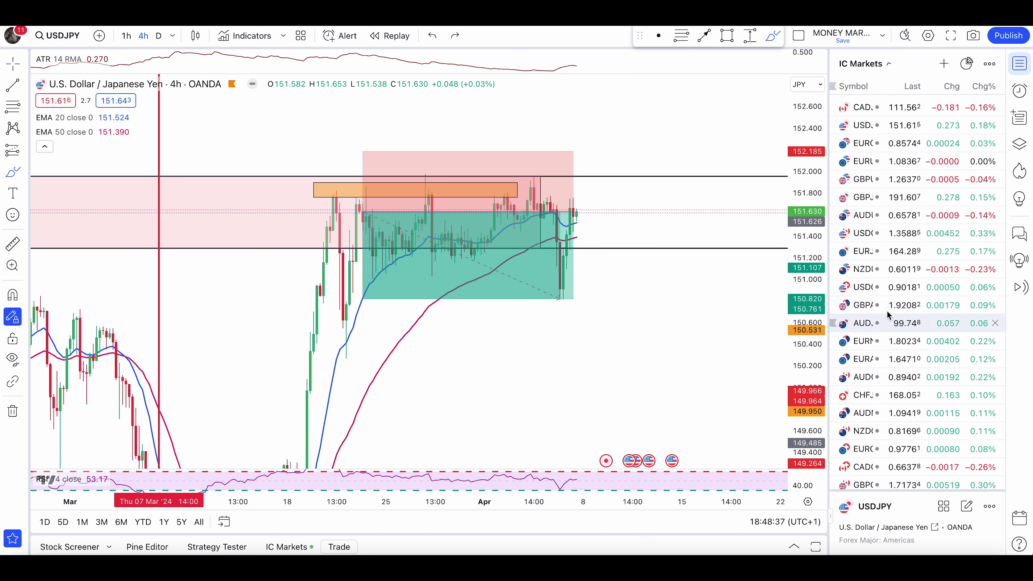
pyautogui.click(907, 125)
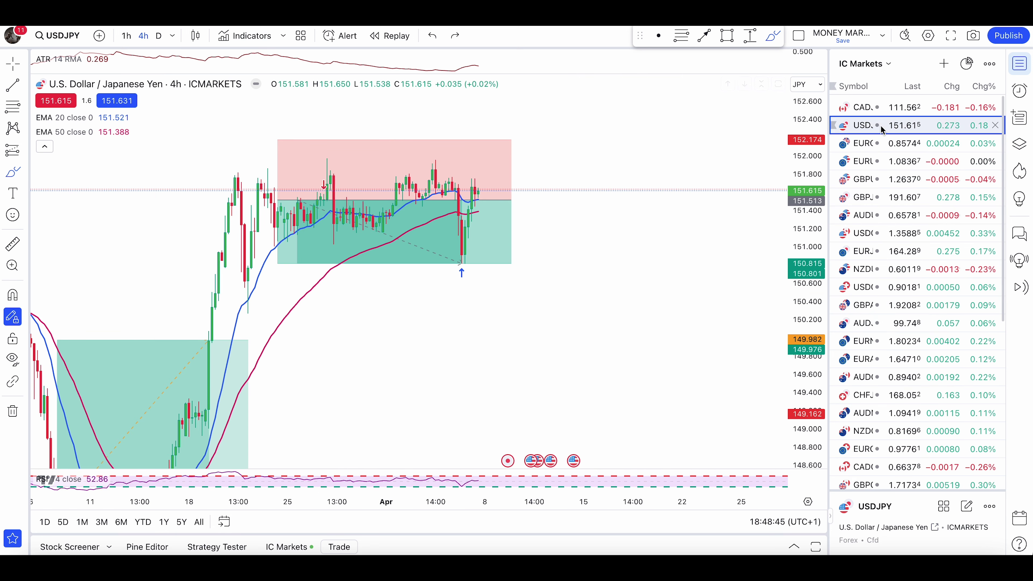
pyautogui.click(870, 65)
pyautogui.click(874, 315)
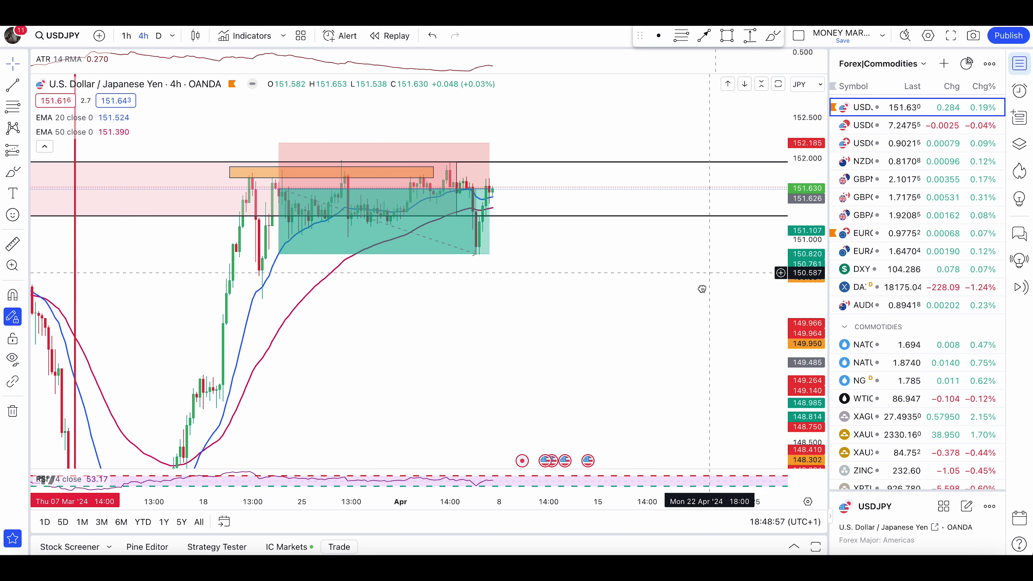
# Step: Circle the USDJPY highs at the orange zone and draw an upward arrow below the EMAs with the Brush, undoing the strokes
pyautogui.moveTo(701, 289); pyautogui.dragTo(691, 306)
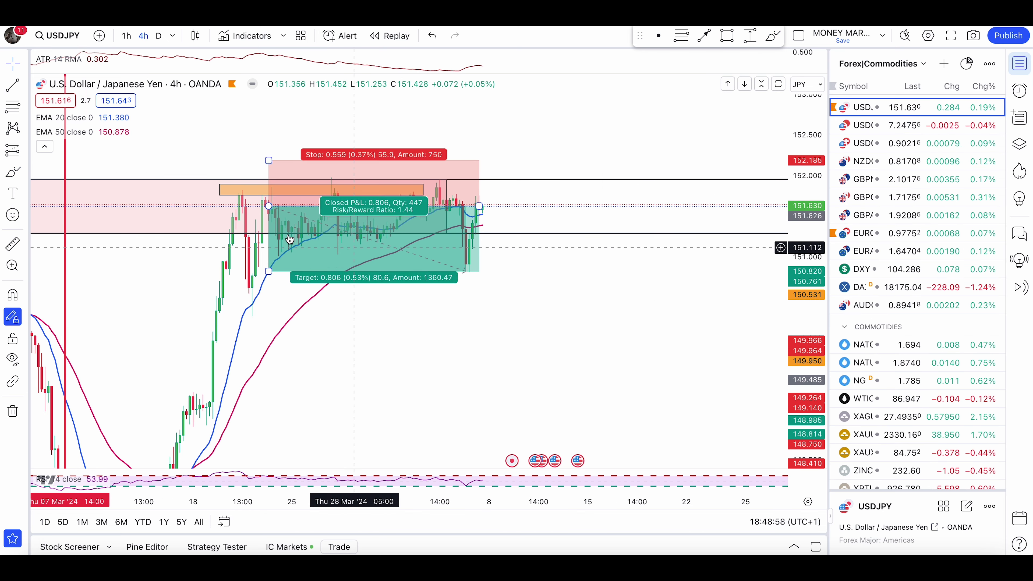
pyautogui.click(6, 175)
pyautogui.hscroll(-5, 421, 297)
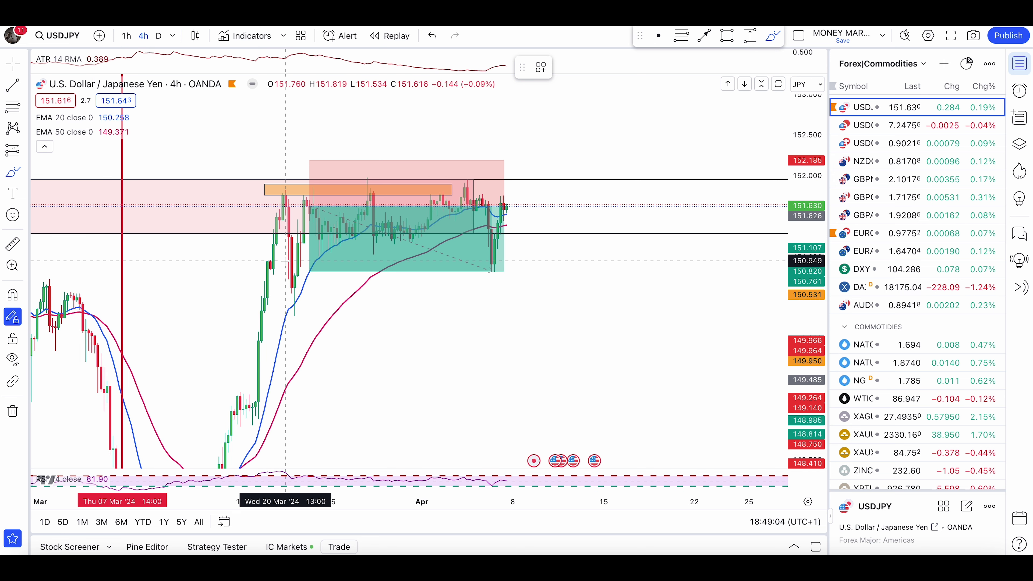
pyautogui.moveTo(346, 184)
pyautogui.mouseDown()
pyautogui.moveTo(277, 179)
pyautogui.moveTo(366, 210)
pyautogui.moveTo(347, 184)
pyautogui.mouseUp()
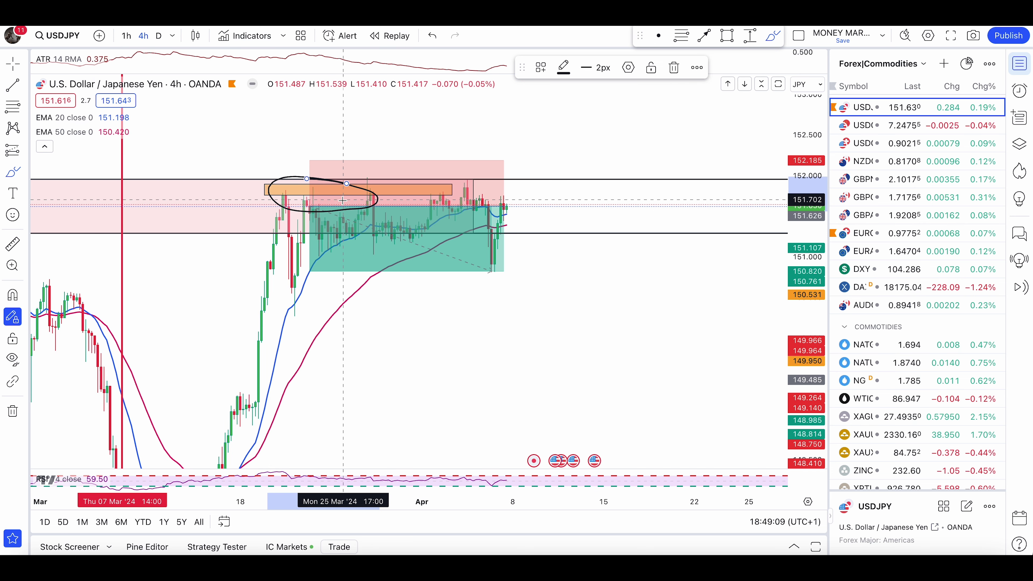
pyautogui.hotkey('ctrl', 'z')
pyautogui.moveTo(359, 386); pyautogui.dragTo(374, 307)
pyautogui.moveTo(350, 328); pyautogui.dragTo(404, 324)
pyautogui.hotkey('ctrl', 'z')
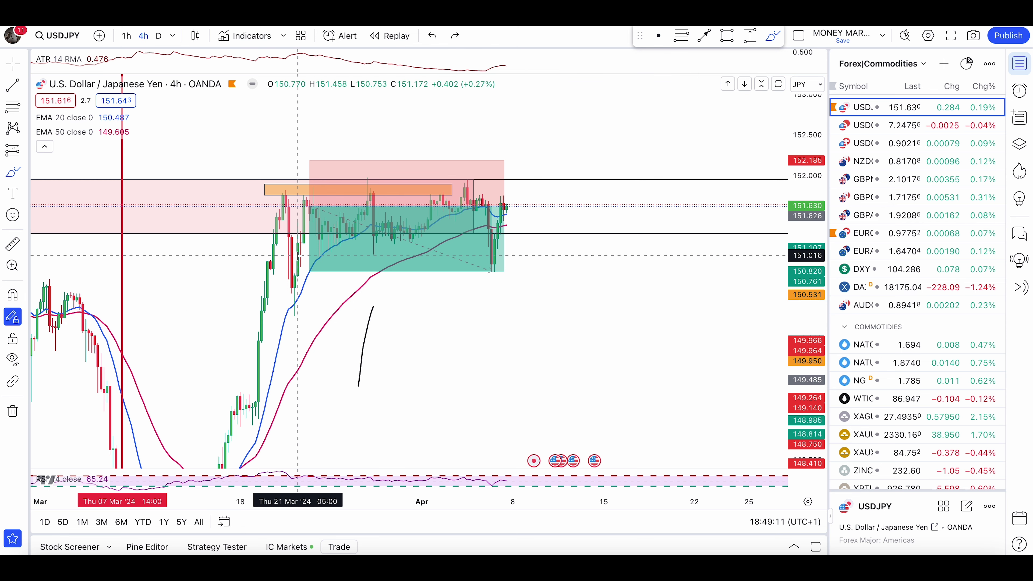
pyautogui.hotkey('ctrl', 'z')
# Step: Switch to the OPTIMIZED PAIRS watchlist and open the AUDNZD chart
pyautogui.click(880, 64)
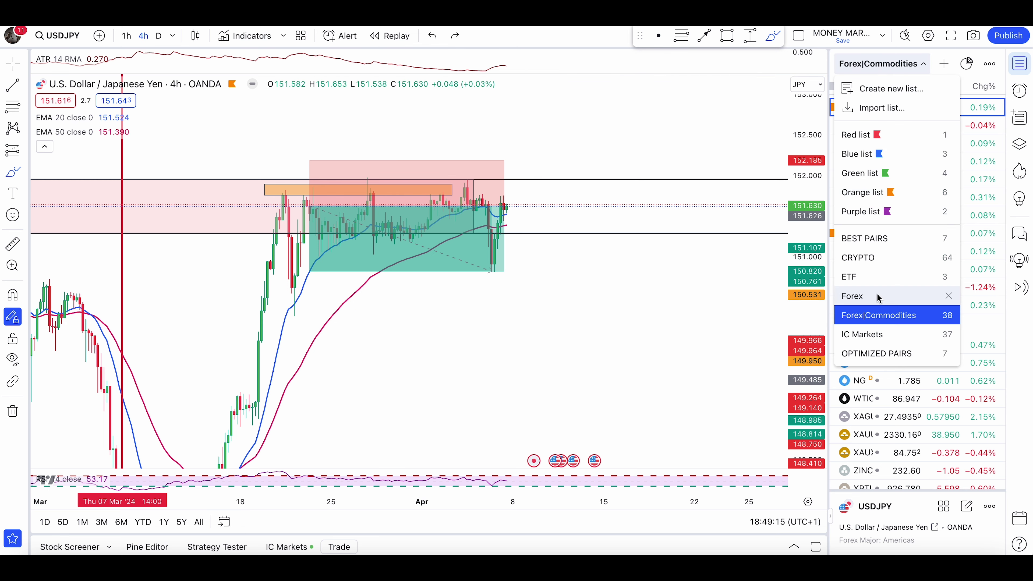
pyautogui.click(879, 353)
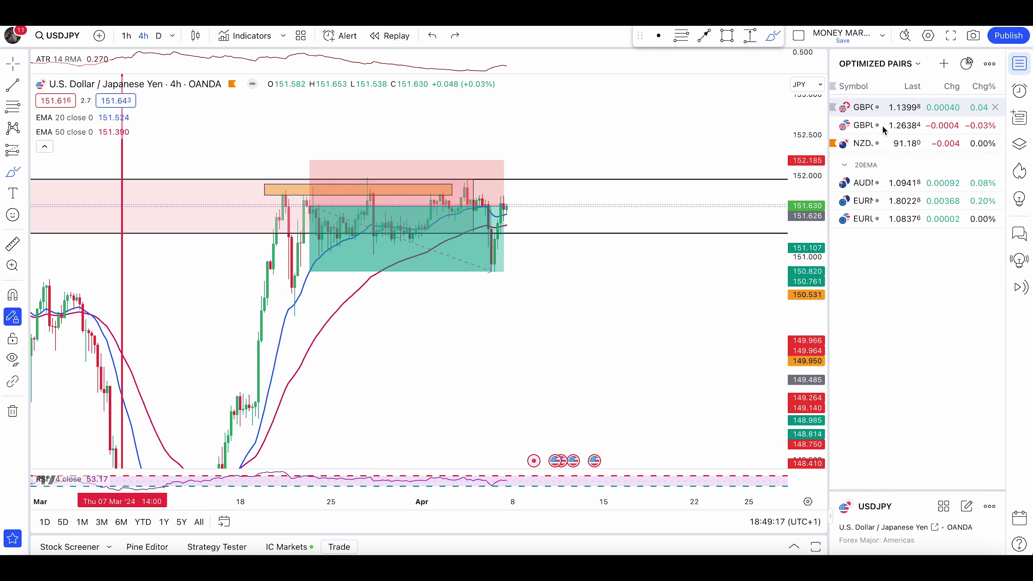
pyautogui.click(870, 182)
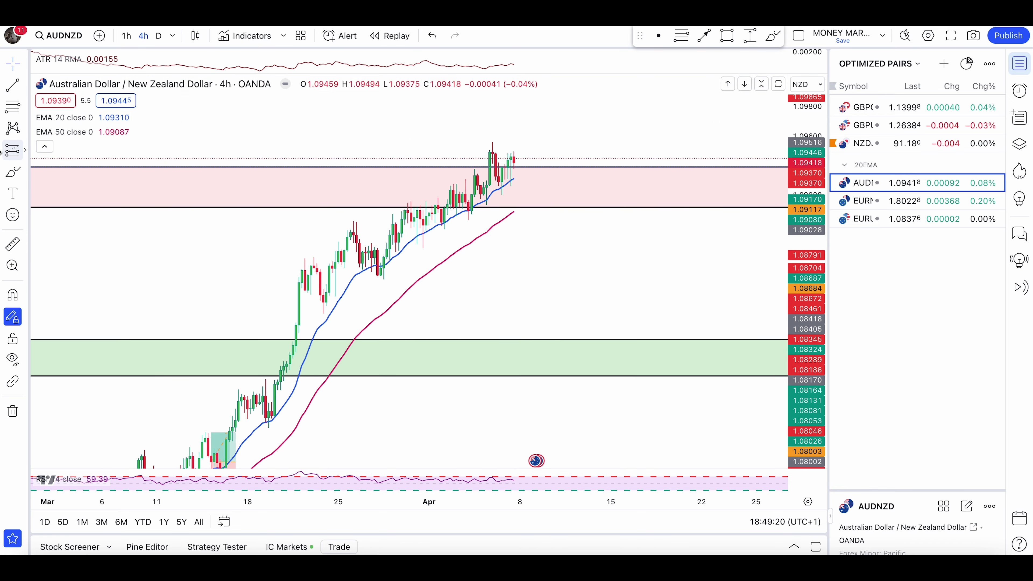
# Step: Mark the AUDNZD candles around the 20 EMA in the red resistance zone with the Brush, undoing the strokes
pyautogui.click(4, 173)
pyautogui.scroll(3, 366, 191)
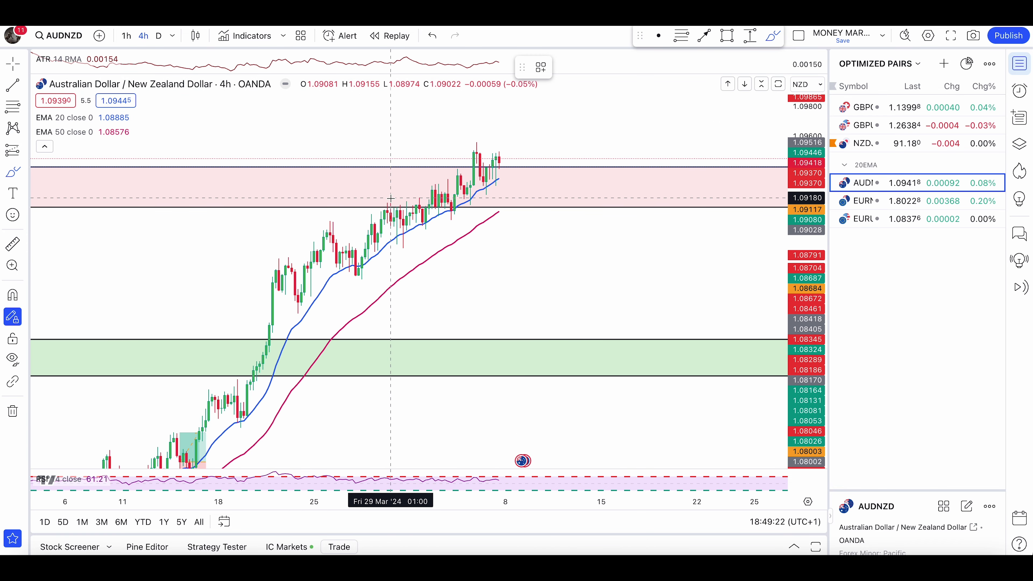
pyautogui.scroll(1, 288, 191)
pyautogui.moveTo(291, 193); pyautogui.dragTo(309, 182)
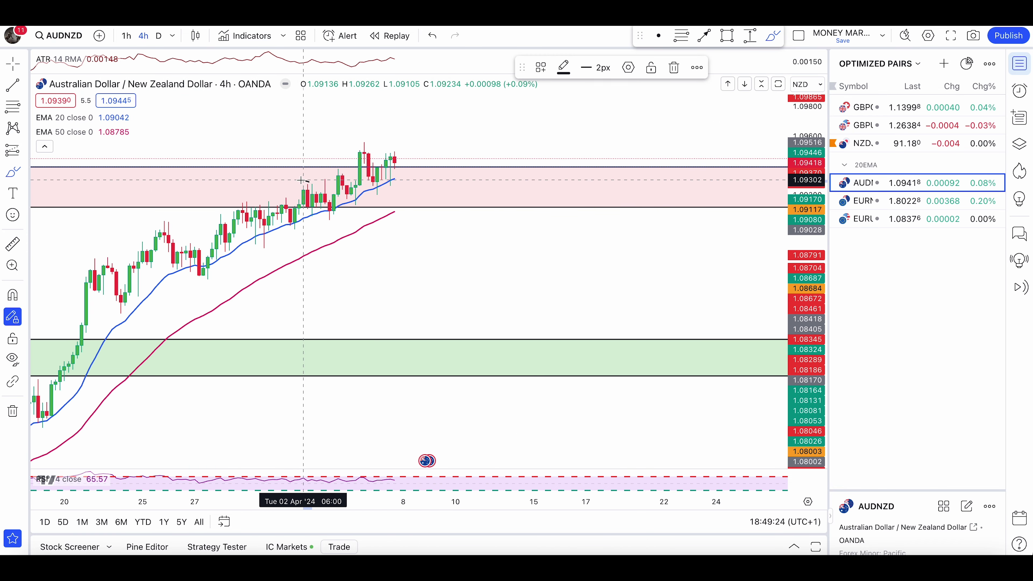
pyautogui.hotkey('ctrl', 'z')
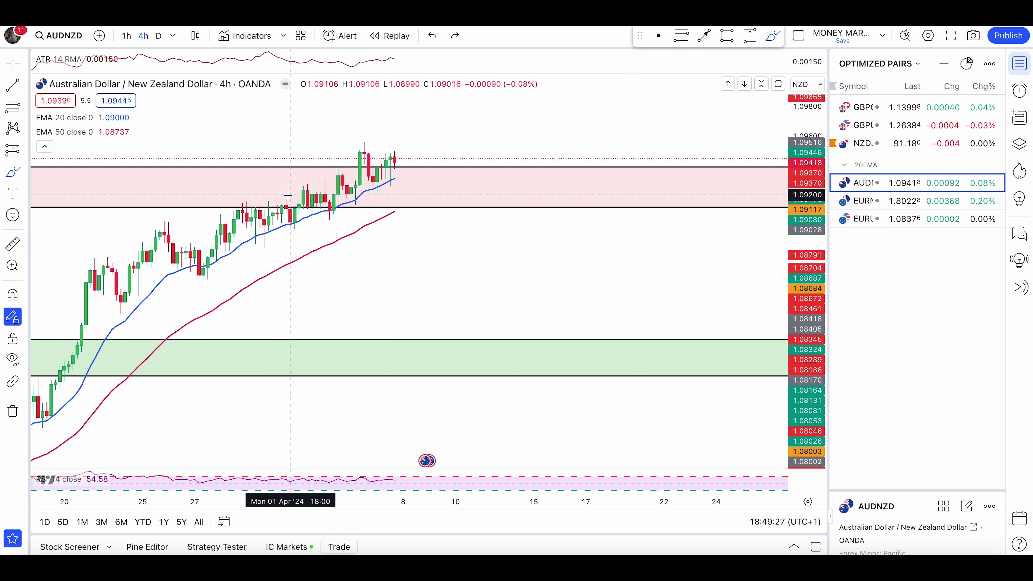
pyautogui.moveTo(297, 224)
pyautogui.mouseDown()
pyautogui.moveTo(404, 120)
pyautogui.moveTo(357, 122)
pyautogui.moveTo(316, 104)
pyautogui.mouseUp()
pyautogui.hotkey('ctrl', 'z')
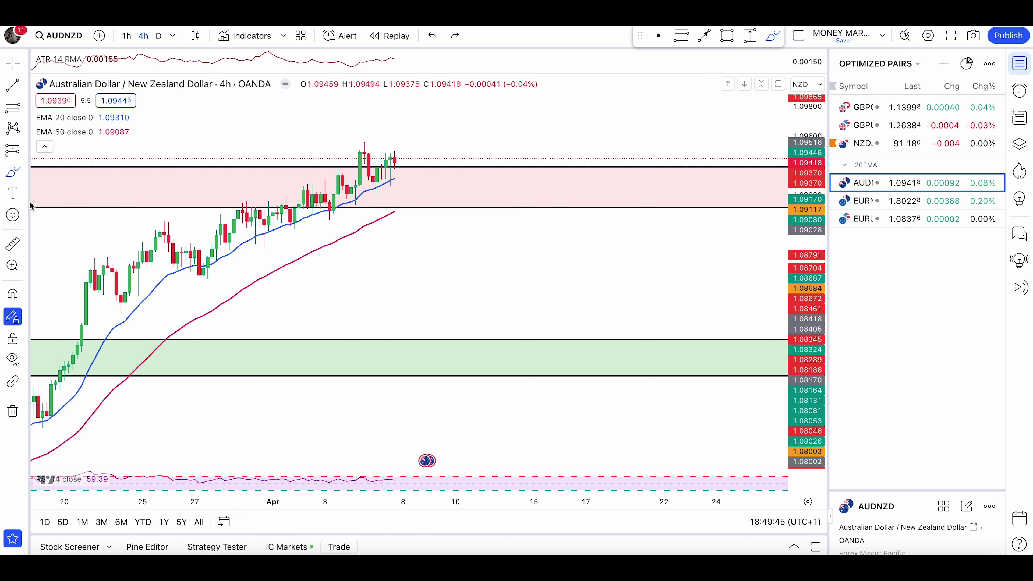
pyautogui.hscroll(-2, 601, 257)
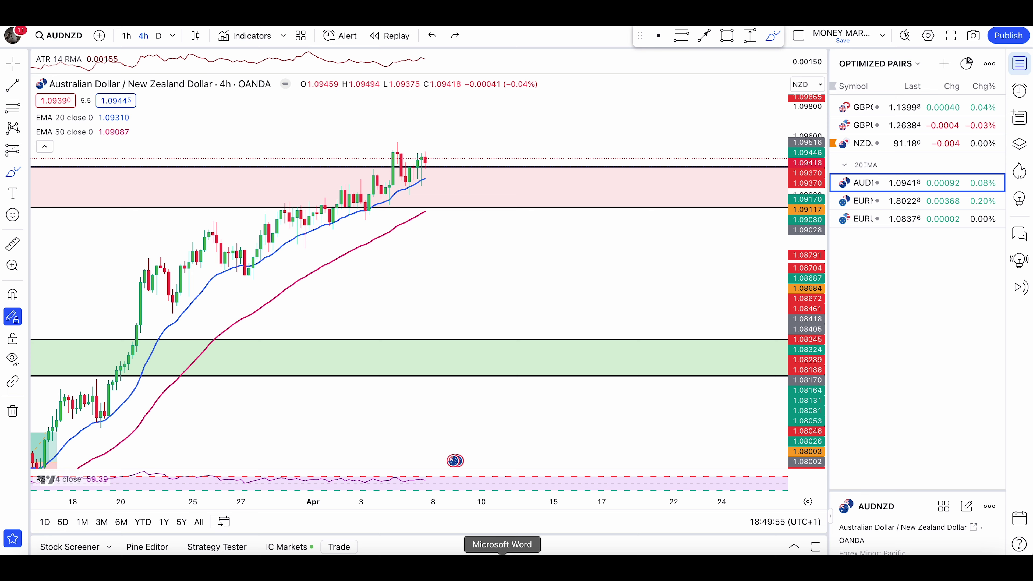
# Step: Switch to the Excel trade log and try a risk percentage per position of 3%, followed by 5%
pyautogui.click(475, 566)
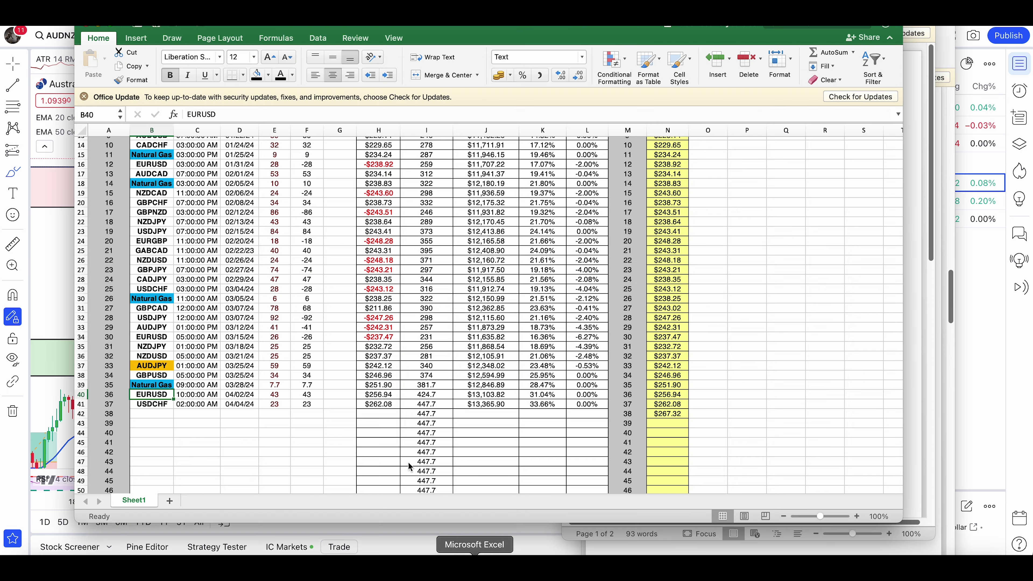
pyautogui.scroll(5, 344, 361)
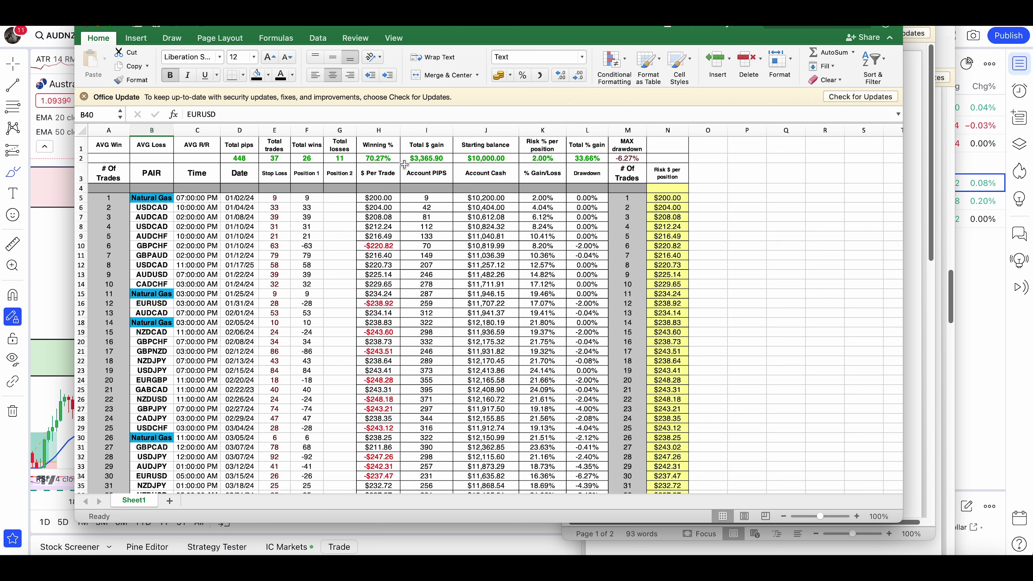
pyautogui.click(542, 161)
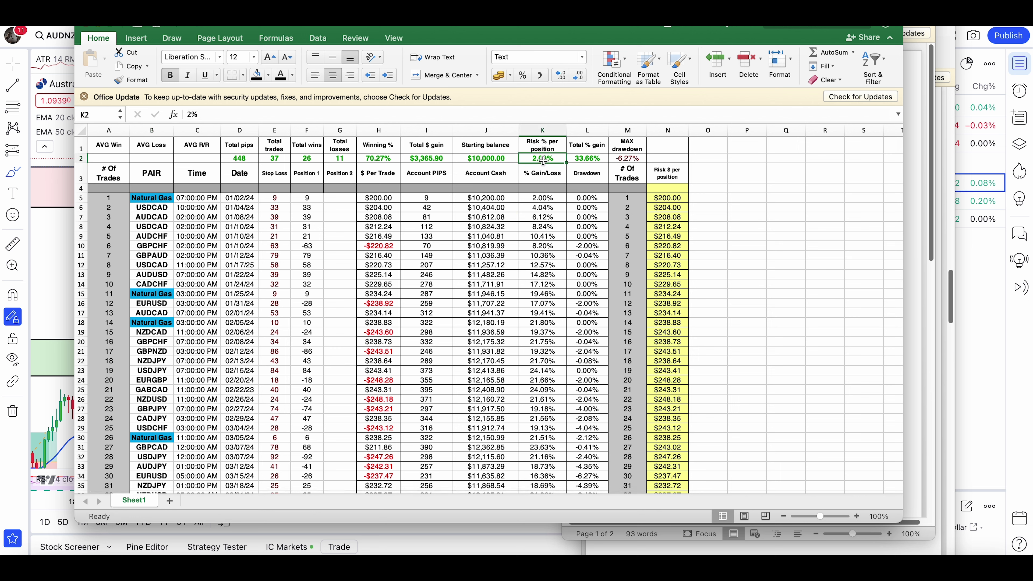
pyautogui.write('3')
pyautogui.press('Return')
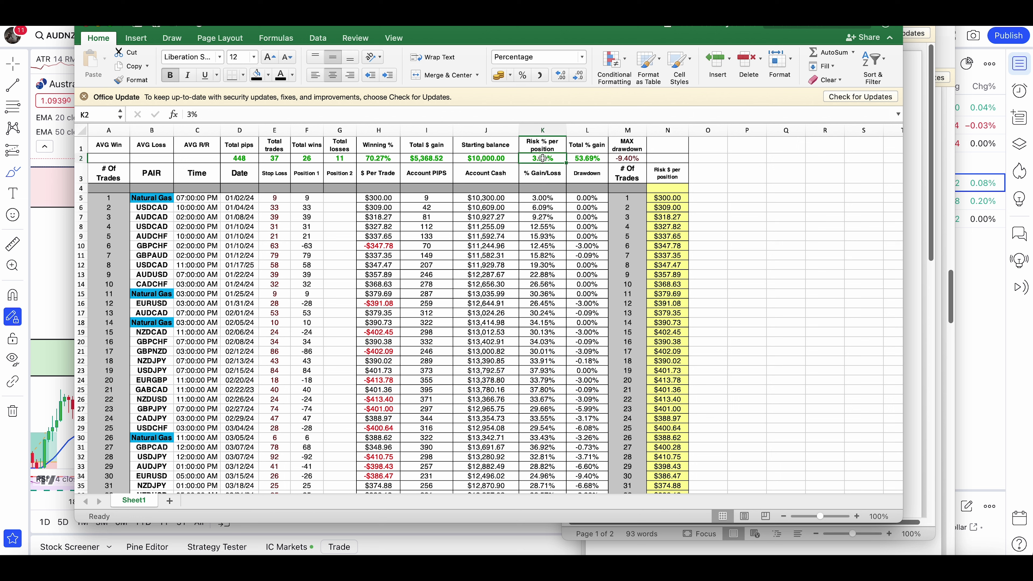
pyautogui.write('5')
pyautogui.press('Return')
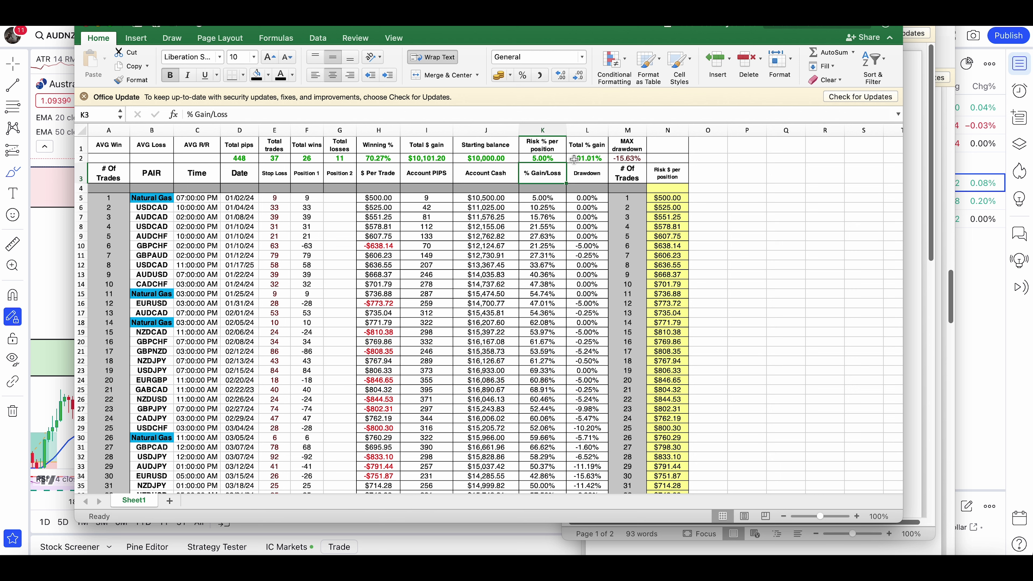
# Step: Set the risk percentage per position in the summary row to 2% and look through the logged trades
pyautogui.click(543, 158)
pyautogui.write('2')
pyautogui.press('Return')
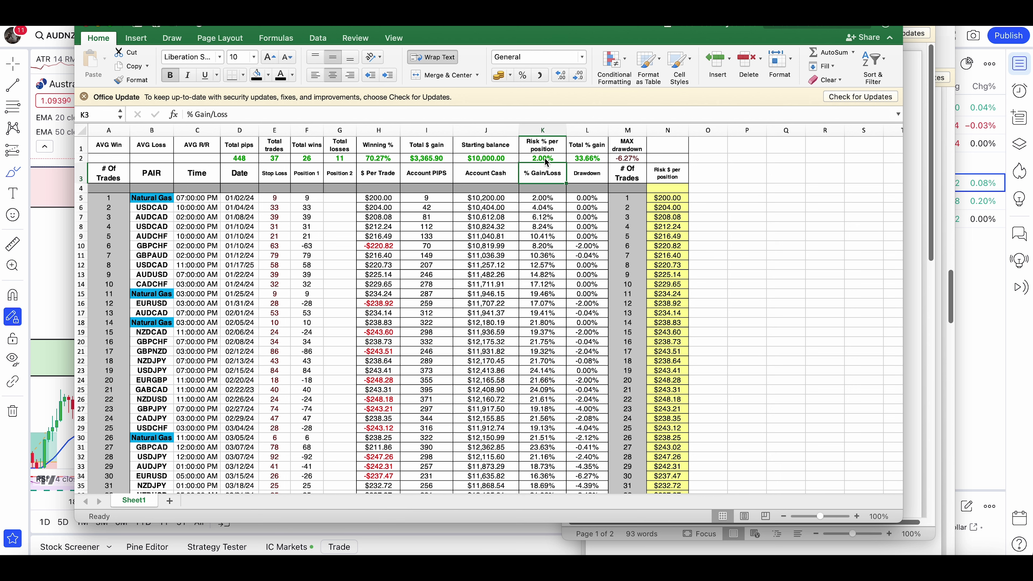
pyautogui.scroll(-1, 296, 347)
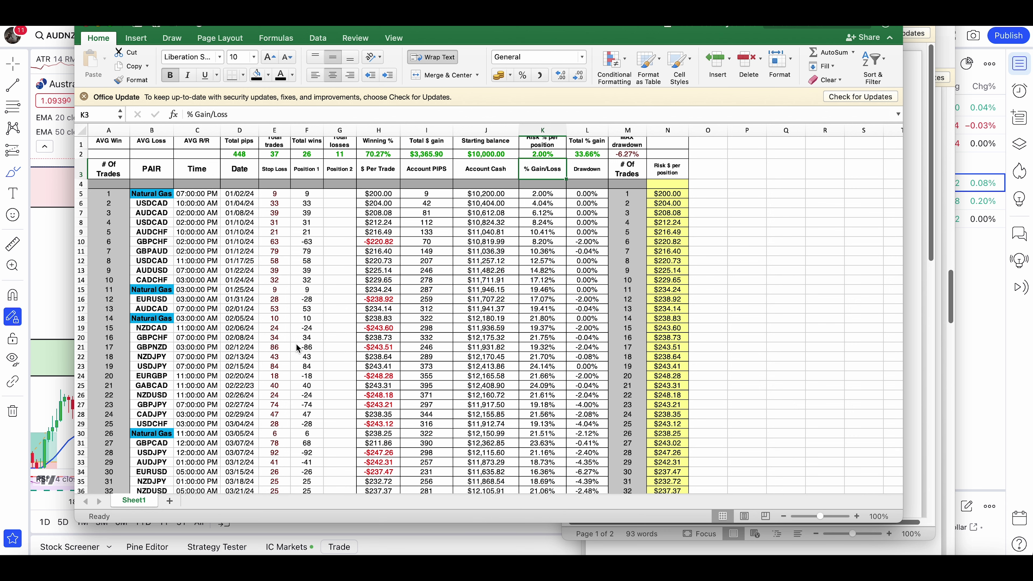
pyautogui.scroll(-2, 296, 343)
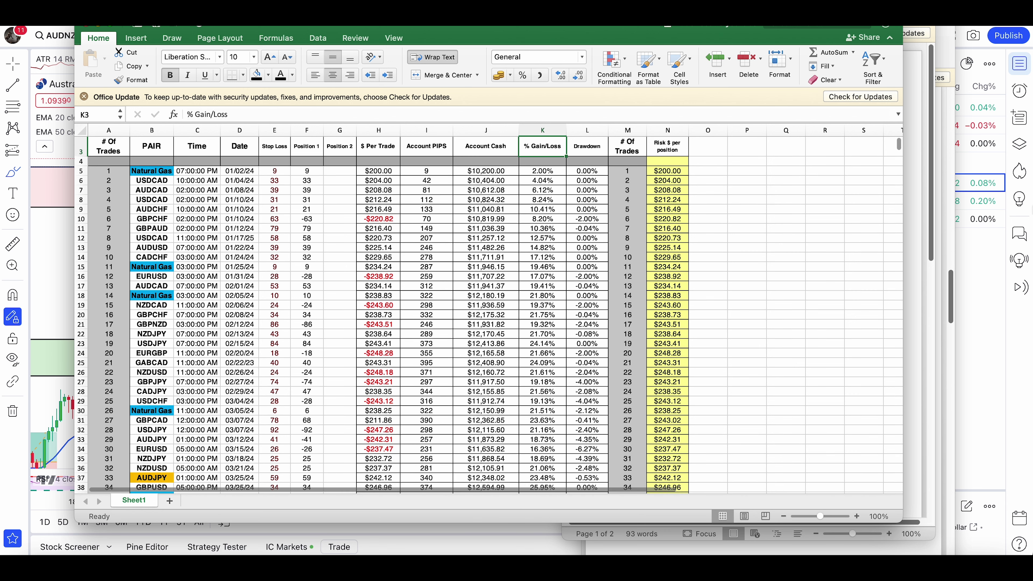
# Step: Switch to the website and compare the Premium Plan and Standard Plan offers under Choose Your Plan
pyautogui.click(982, 268)
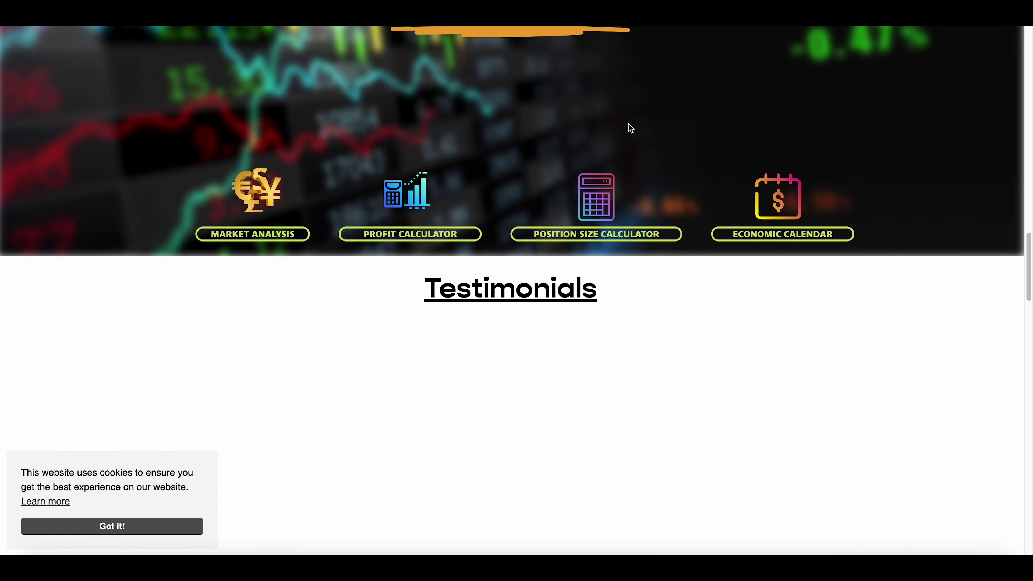
pyautogui.scroll(8, 627, 127)
pyautogui.scroll(1, 345, 125)
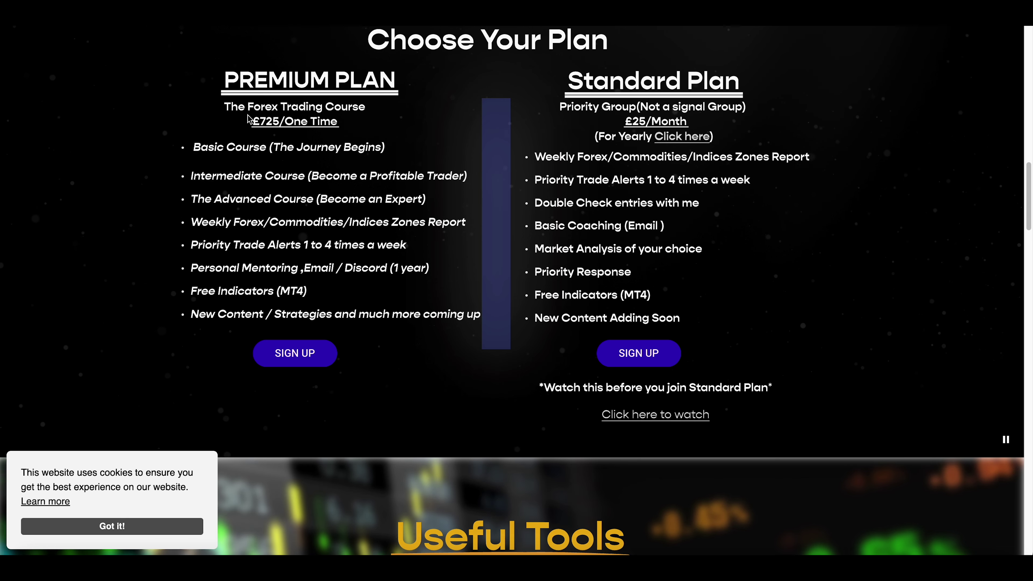
pyautogui.moveTo(245, 107); pyautogui.dragTo(315, 107)
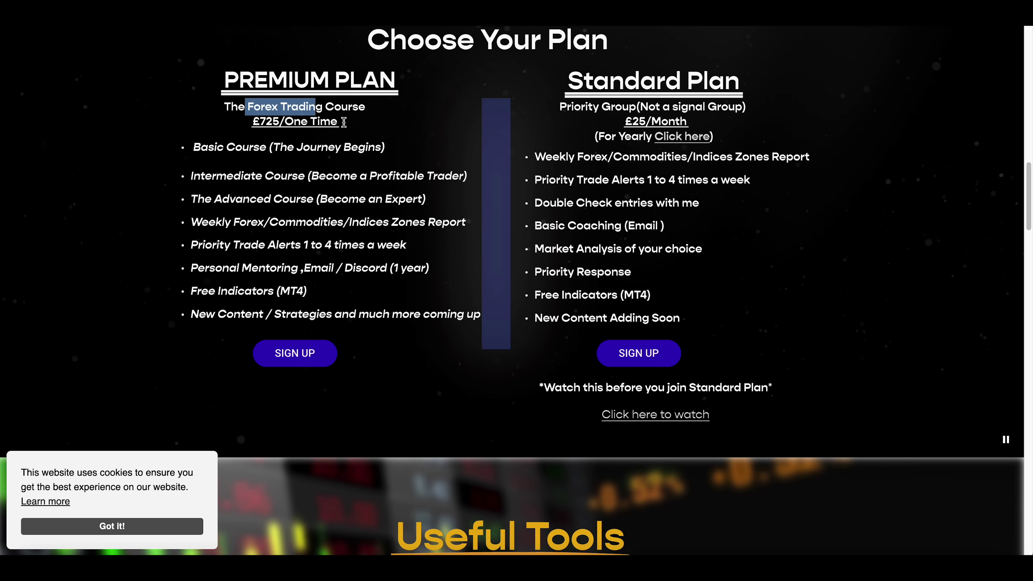
pyautogui.click(624, 135)
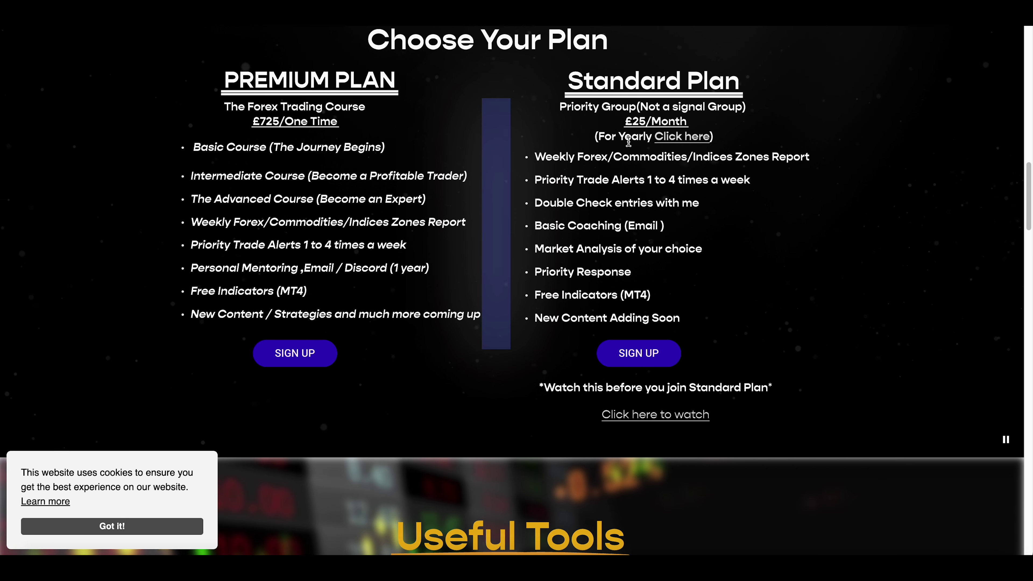
pyautogui.moveTo(362, 82); pyautogui.dragTo(325, 86)
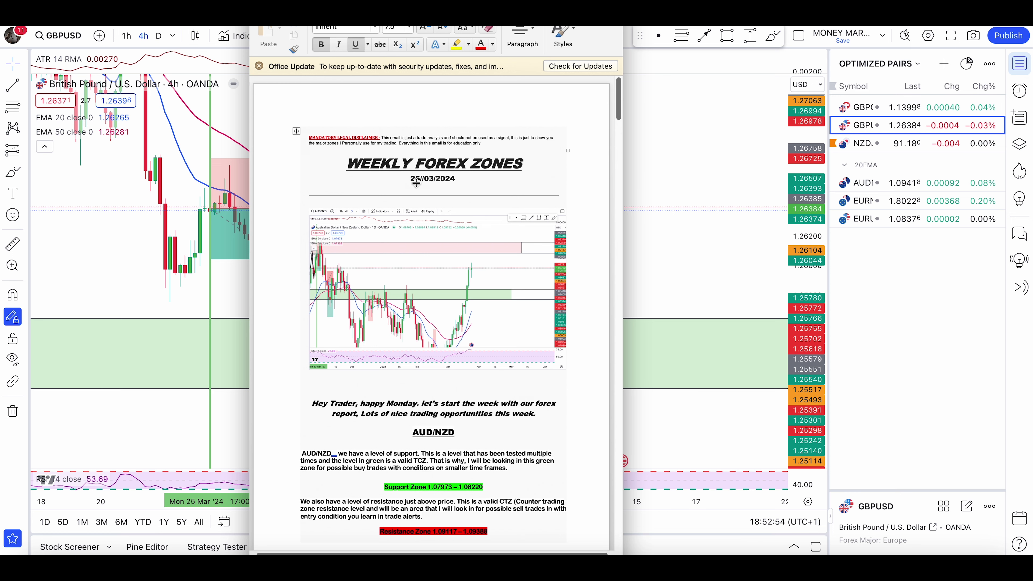
# Step: Read the GBP/USD section of the 25/03/2024 weekly zones report, return to the GBPUSD chart and set it to the 1-hour timeframe
pyautogui.scroll(-10, 474, 342)
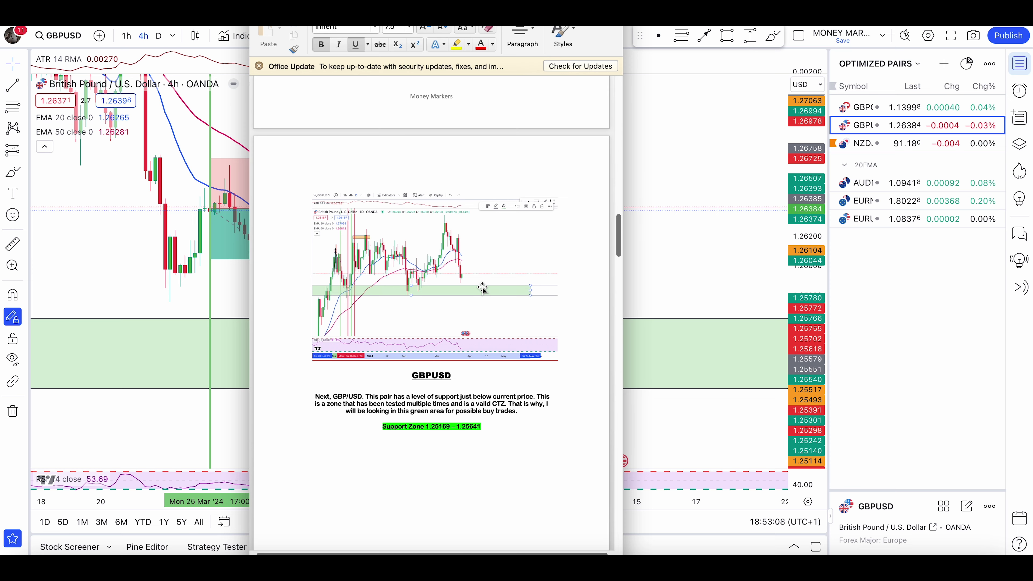
pyautogui.click(698, 263)
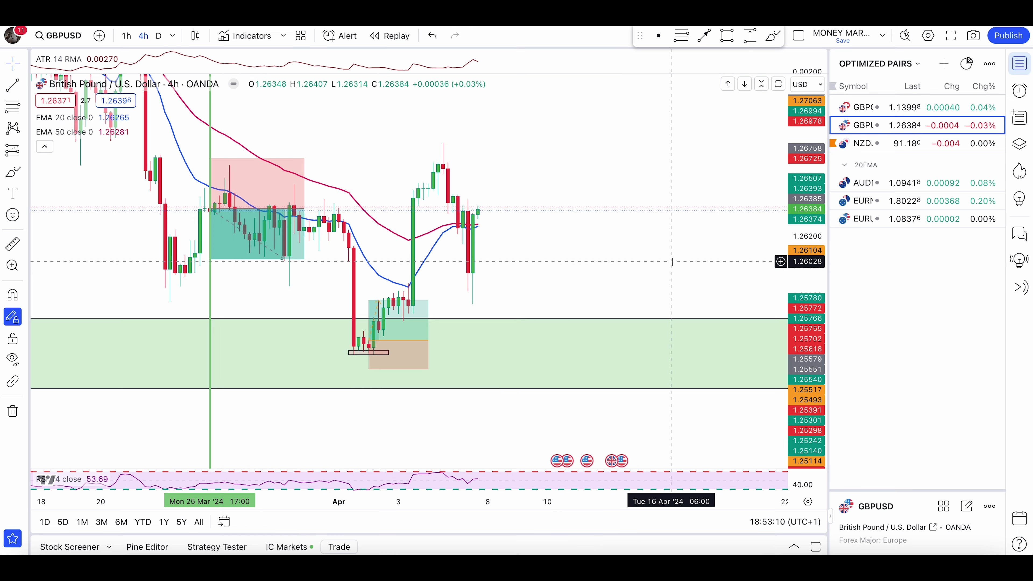
pyautogui.rightClick(671, 262)
pyautogui.click(680, 262)
pyautogui.moveTo(805, 324); pyautogui.dragTo(805, 229)
pyautogui.moveTo(695, 215); pyautogui.dragTo(682, 215)
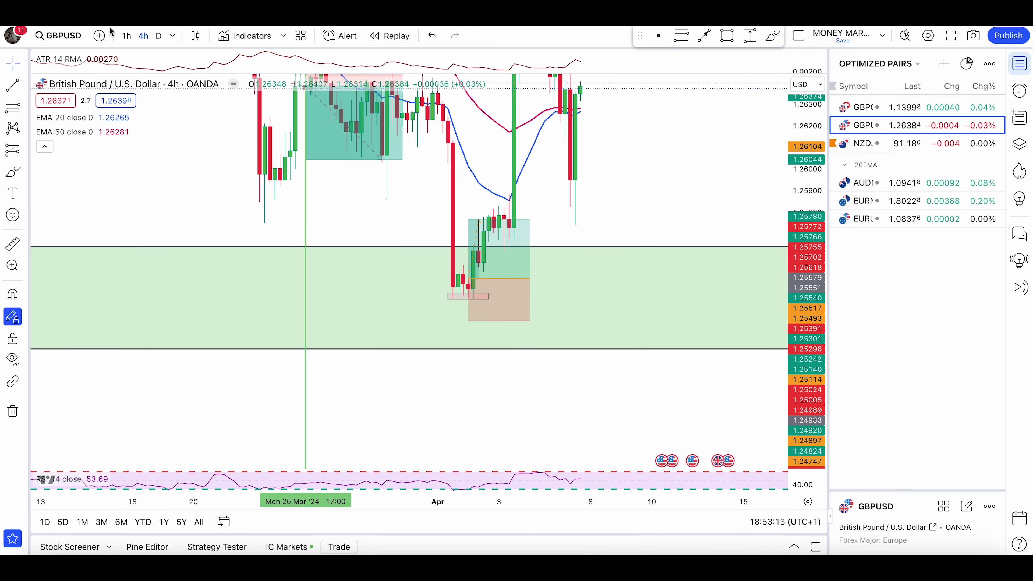
pyautogui.click(122, 37)
pyautogui.scroll(-8, 530, 217)
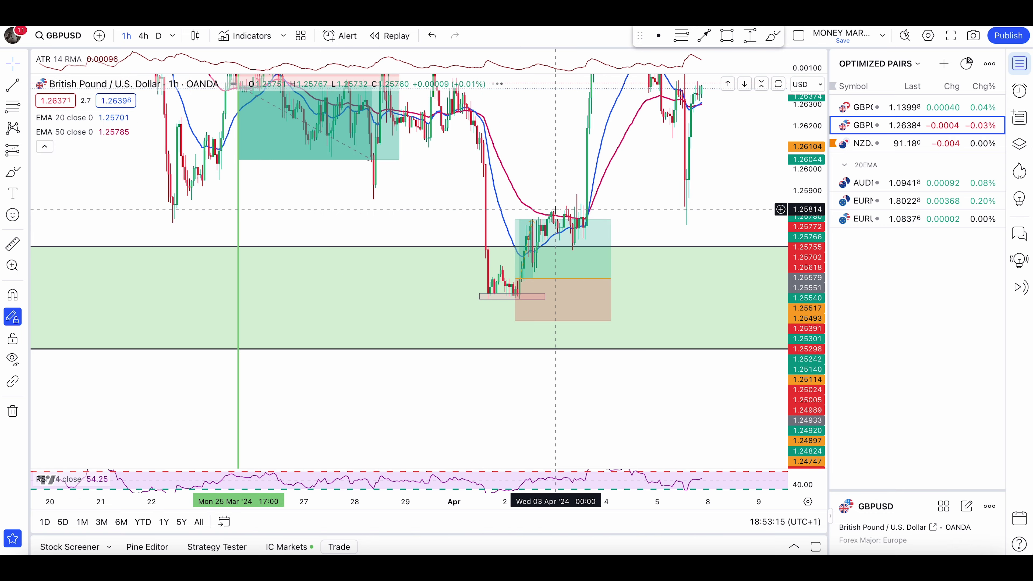
pyautogui.scroll(4, 554, 211)
pyautogui.moveTo(805, 350); pyautogui.dragTo(805, 303)
pyautogui.scroll(2, 629, 289)
# Step: Circle the GBPUSD lows above the small red box with the Brush and draw an arrow pointing to them, undoing the strokes
pyautogui.click(9, 173)
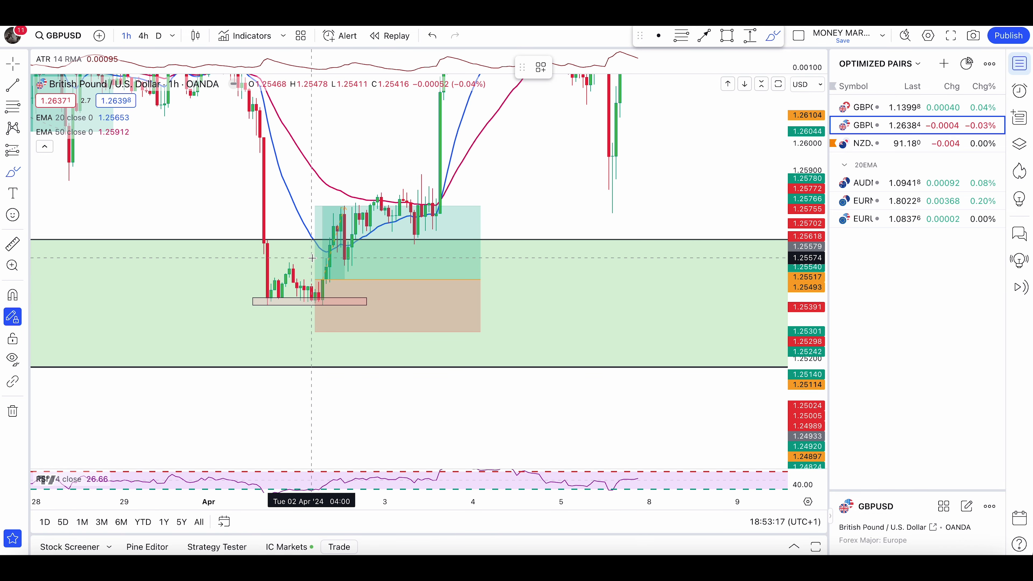
pyautogui.moveTo(312, 272)
pyautogui.mouseDown()
pyautogui.moveTo(290, 269)
pyautogui.moveTo(265, 291)
pyautogui.moveTo(324, 290)
pyautogui.moveTo(312, 278)
pyautogui.mouseUp()
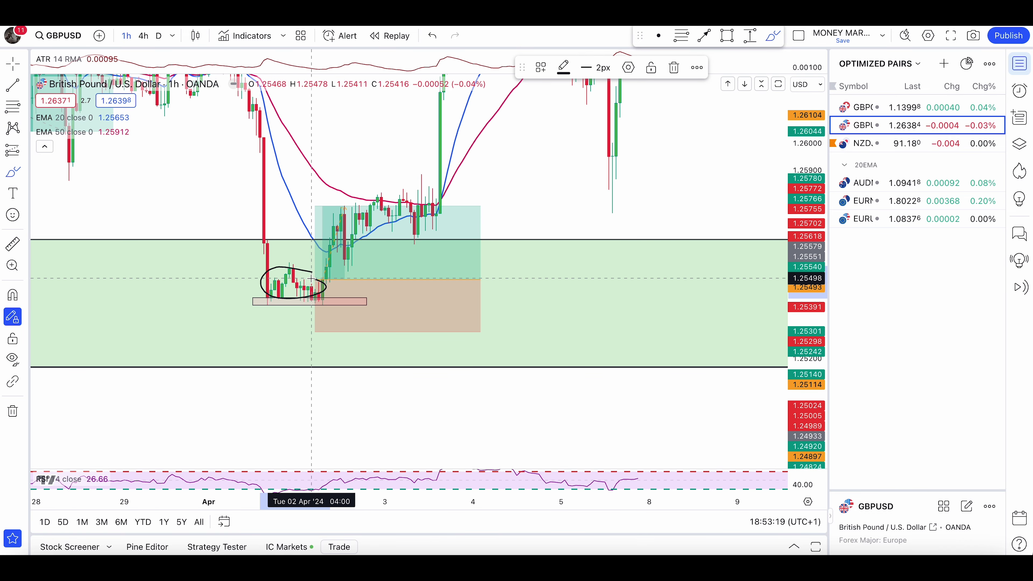
pyautogui.moveTo(482, 249); pyautogui.dragTo(309, 280)
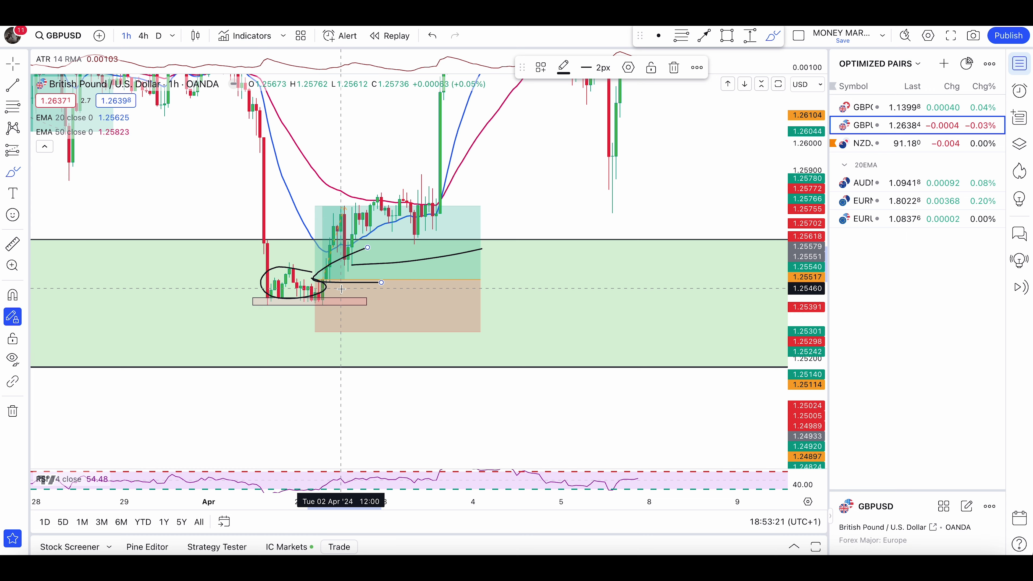
pyautogui.hotkey('ctrl', 'z')
pyautogui.hotkey('ctrl', 'z')
pyautogui.press('Escape')
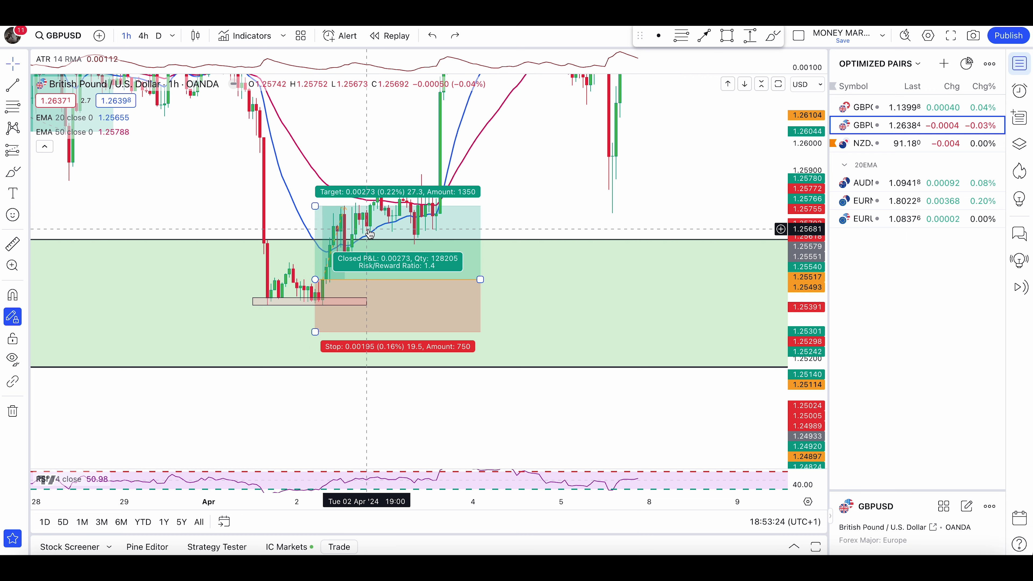
# Step: Raise the target of the GBPUSD long position in the green zone to about 83.2 pips above the entry
pyautogui.moveTo(374, 145); pyautogui.dragTo(372, 232)
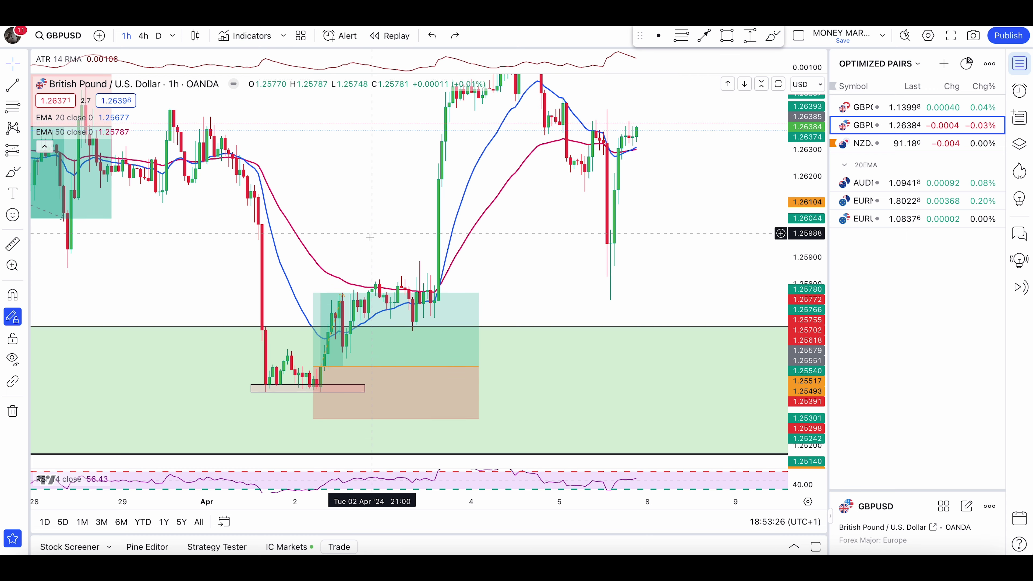
pyautogui.moveTo(313, 293); pyautogui.dragTo(313, 142)
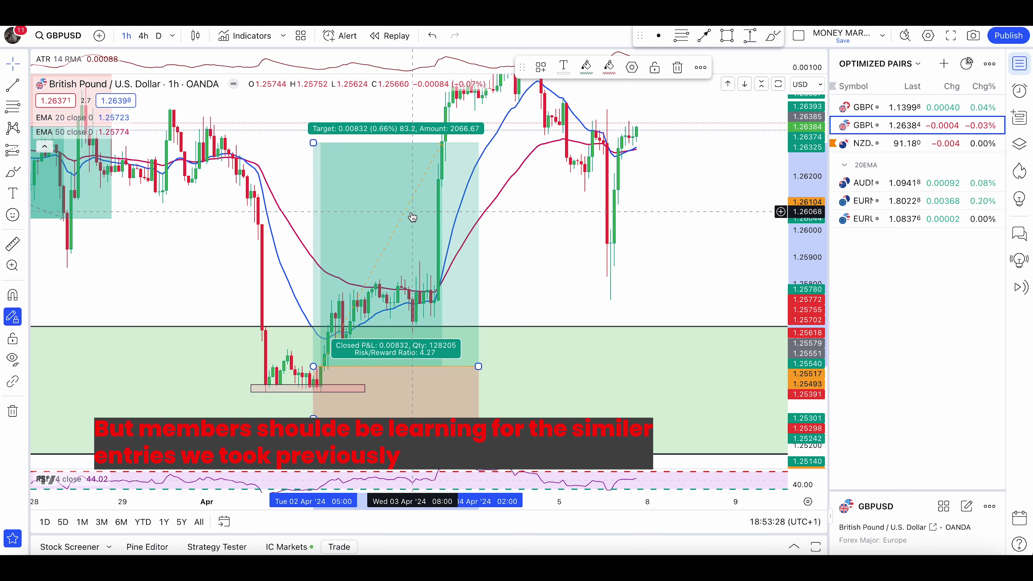
pyautogui.scroll(-1, 567, 172)
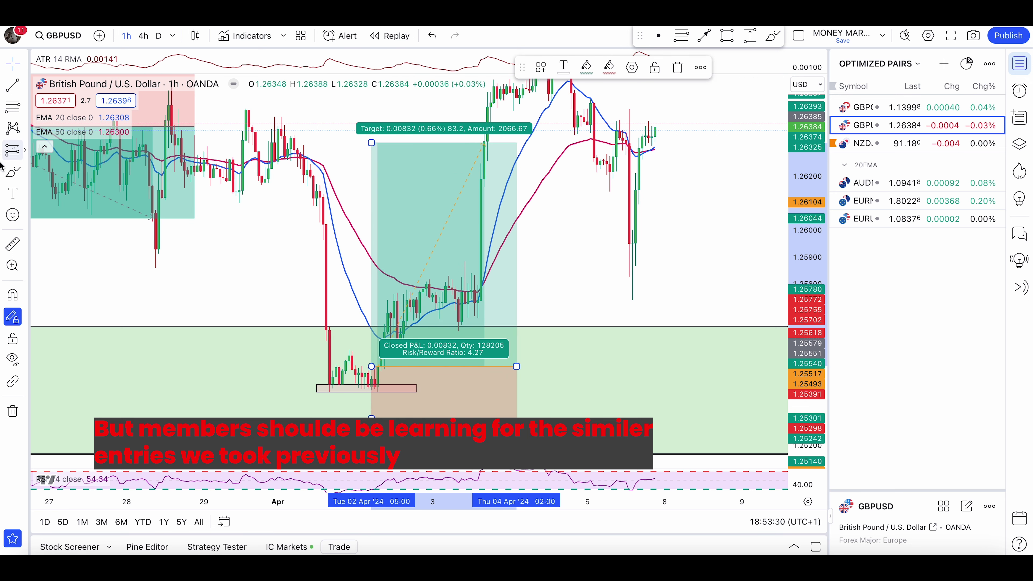
# Step: Circle the GBPUSD consolidation before the drop with the Brush, undo it and the target change, and undo another stroke near the lows
pyautogui.click(13, 171)
pyautogui.moveTo(293, 122); pyautogui.dragTo(122, 122)
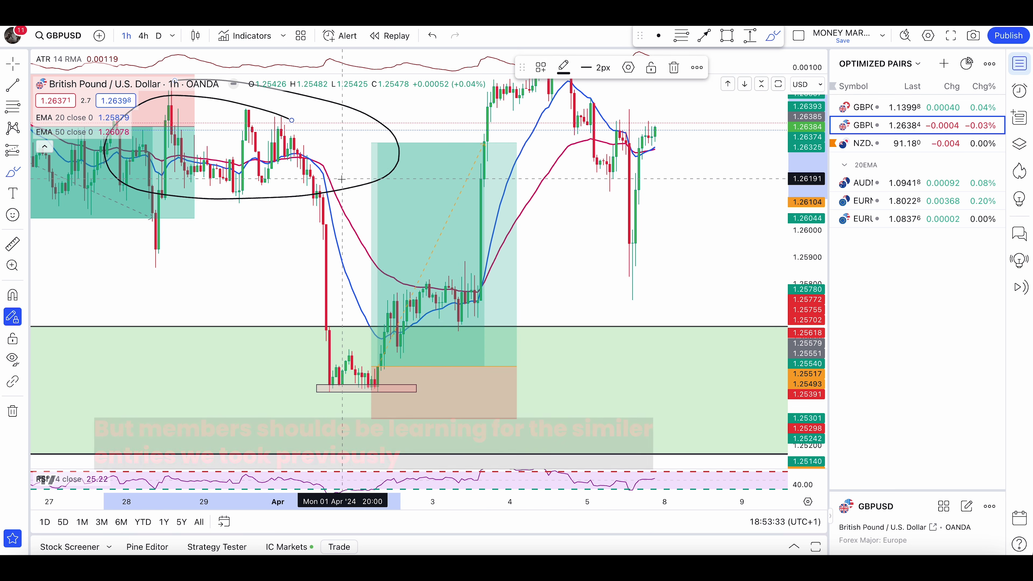
pyautogui.hotkey('ctrl', 'z')
pyautogui.hotkey('ctrl', 'z')
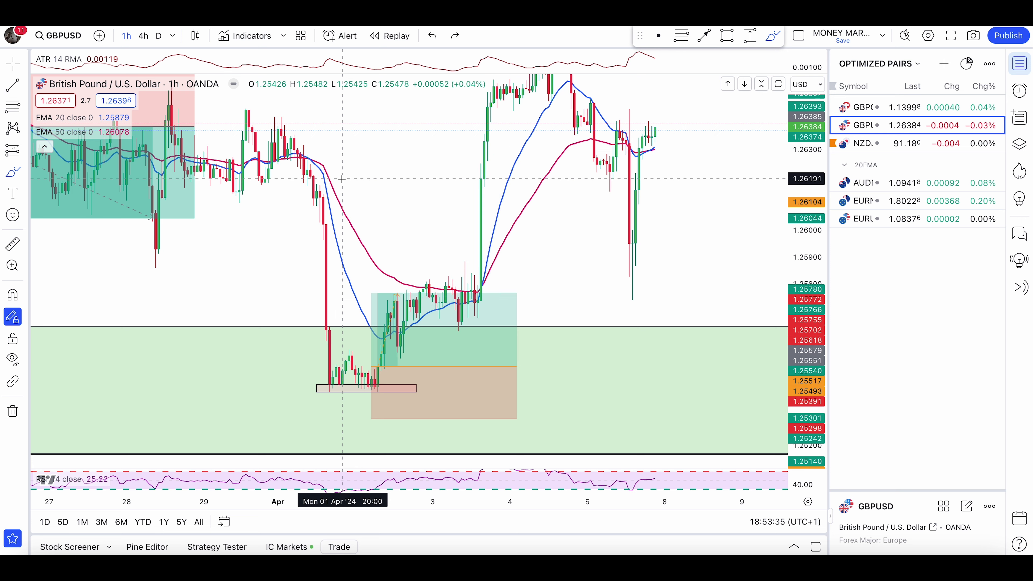
pyautogui.moveTo(352, 339)
pyautogui.mouseDown()
pyautogui.moveTo(320, 379)
pyautogui.moveTo(358, 418)
pyautogui.moveTo(364, 359)
pyautogui.mouseUp()
pyautogui.hotkey('ctrl', 'z')
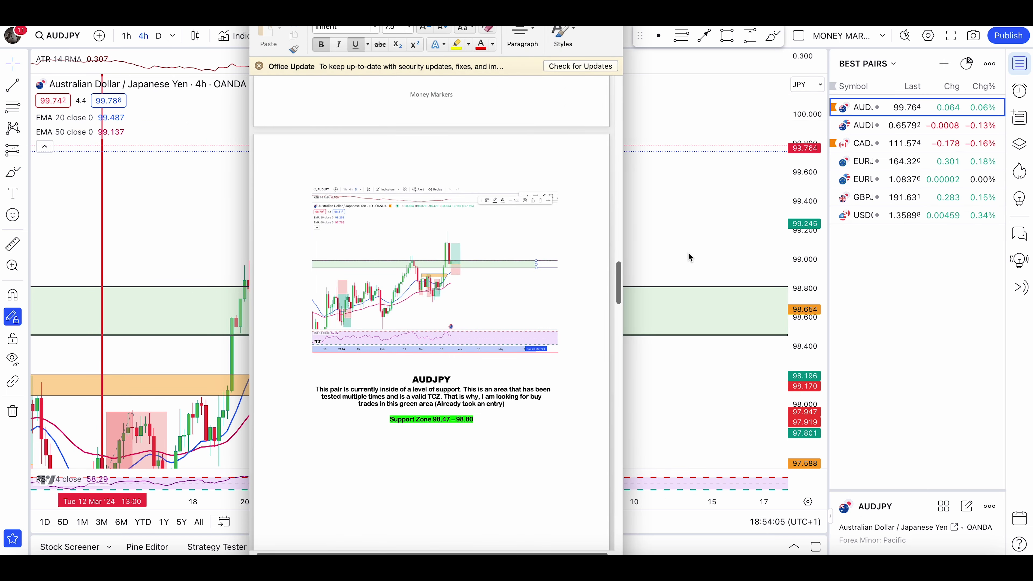
# Step: Circle AUDJPY's pullback in the green support zone with the Brush, trace the swings around it, and switch the chart to the daily timeframe
pyautogui.click(12, 173)
pyautogui.moveTo(260, 198)
pyautogui.mouseDown()
pyautogui.moveTo(337, 322)
pyautogui.moveTo(362, 221)
pyautogui.mouseUp()
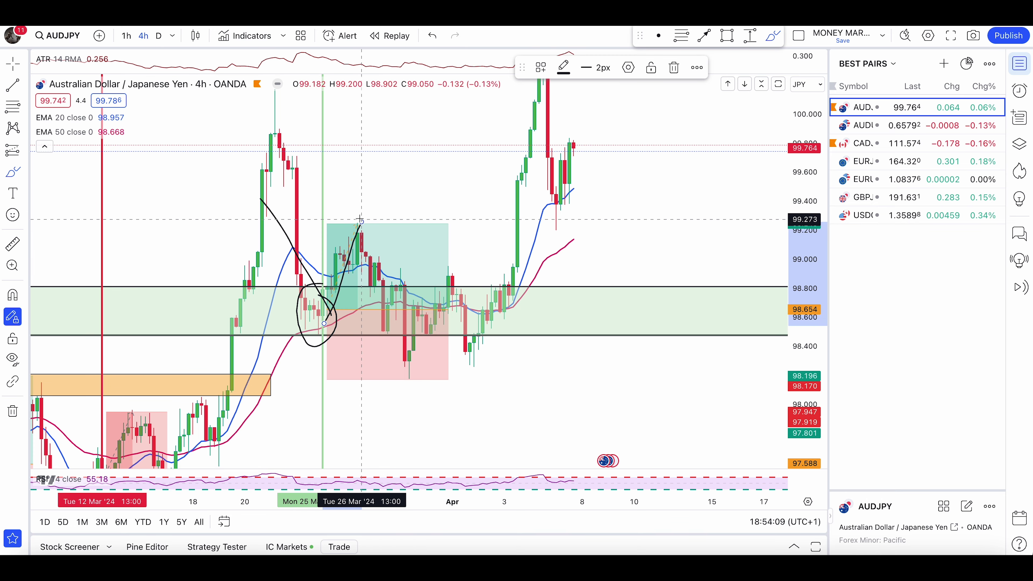
pyautogui.moveTo(719, 243); pyautogui.dragTo(728, 284)
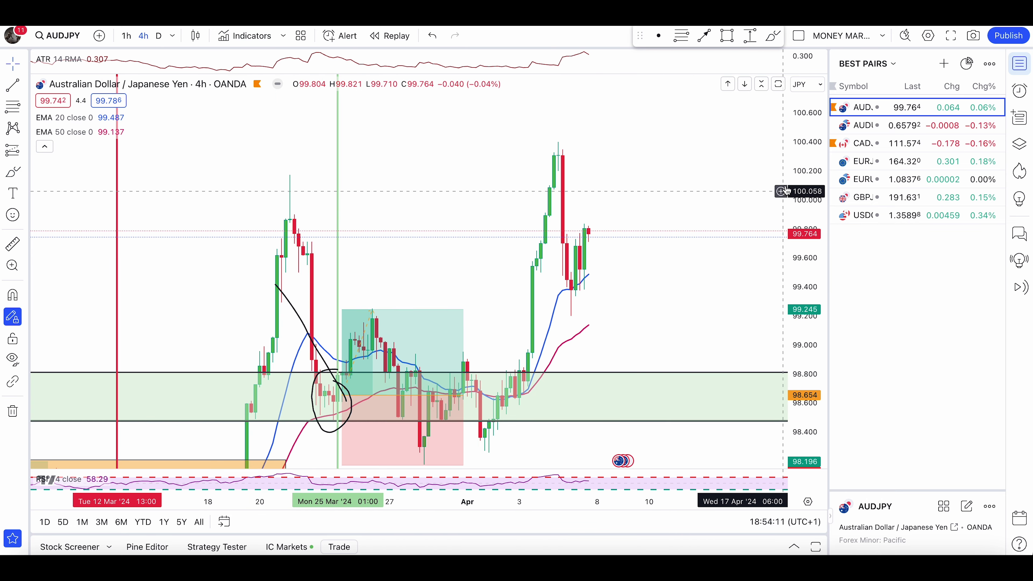
pyautogui.moveTo(804, 195); pyautogui.dragTo(802, 285)
pyautogui.moveTo(655, 266); pyautogui.dragTo(642, 220)
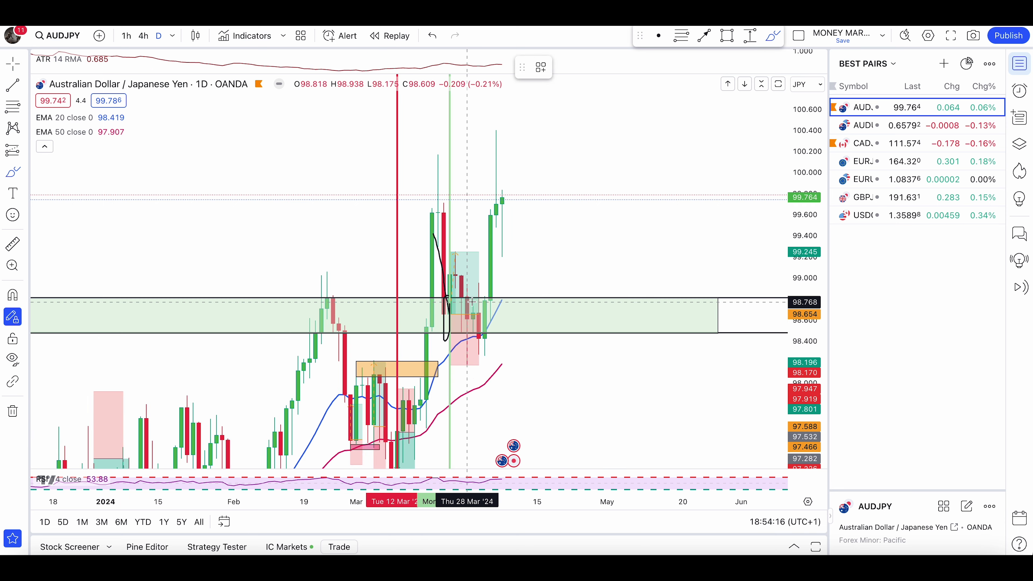
# Step: Circle AUDJPY's daily pullback in the green support zone with the Brush, and undo the circle
pyautogui.moveTo(494, 284)
pyautogui.mouseDown()
pyautogui.moveTo(368, 312)
pyautogui.moveTo(467, 358)
pyautogui.moveTo(427, 274)
pyautogui.mouseUp()
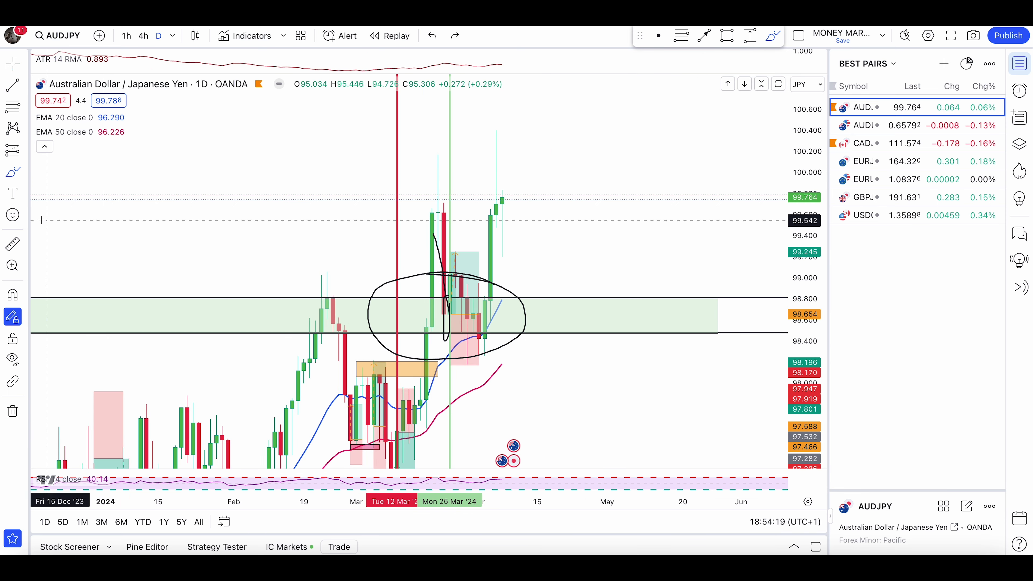
pyautogui.hotkey('ctrl', 'z')
pyautogui.click(485, 316)
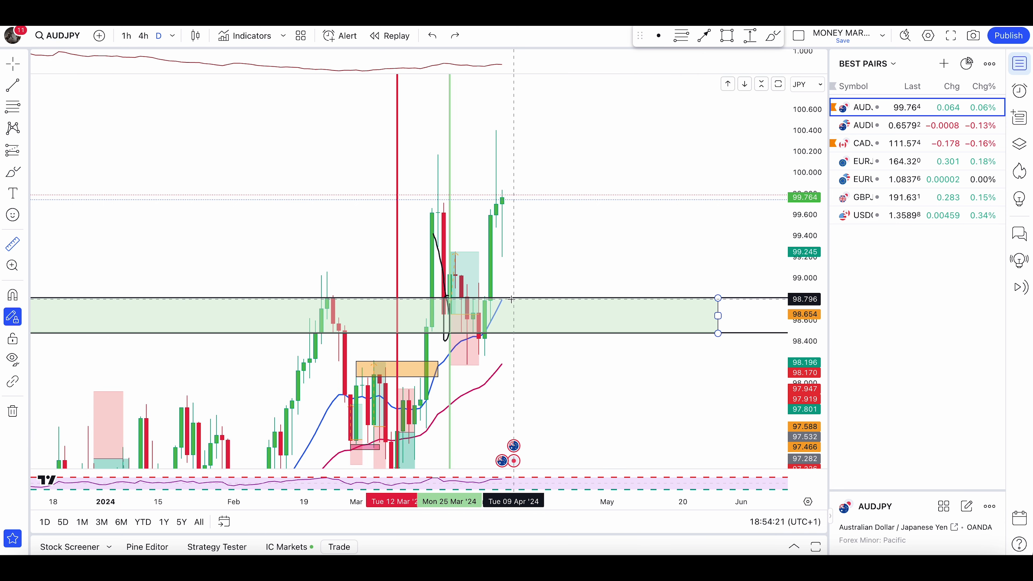
# Step: Return AUDJPY to the 4-hour timeframe and undo the remaining Brush strokes around the pullback
pyautogui.click(143, 35)
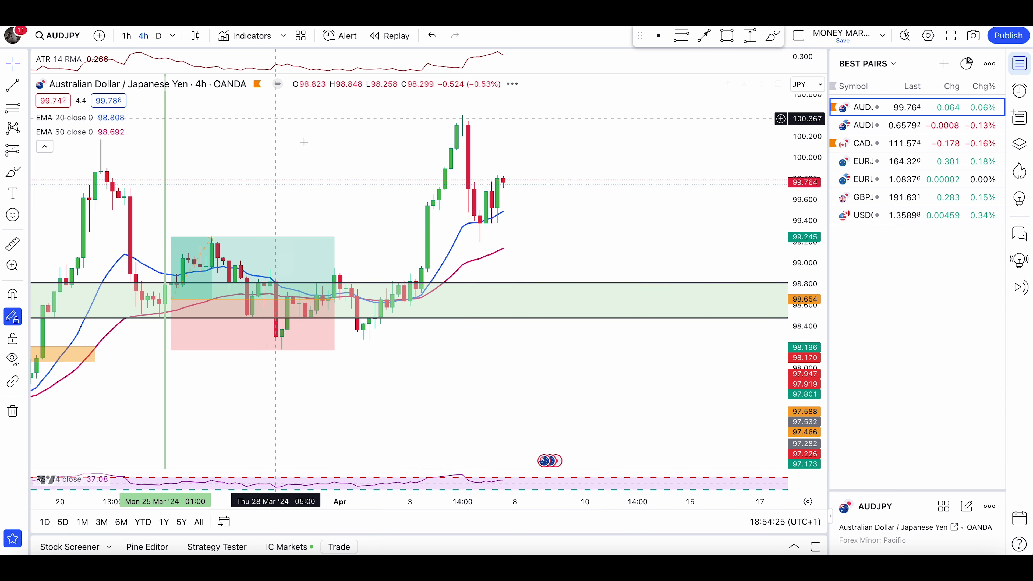
pyautogui.hotkey('ctrl', 'z')
pyautogui.hotkey('ctrl', 'z')
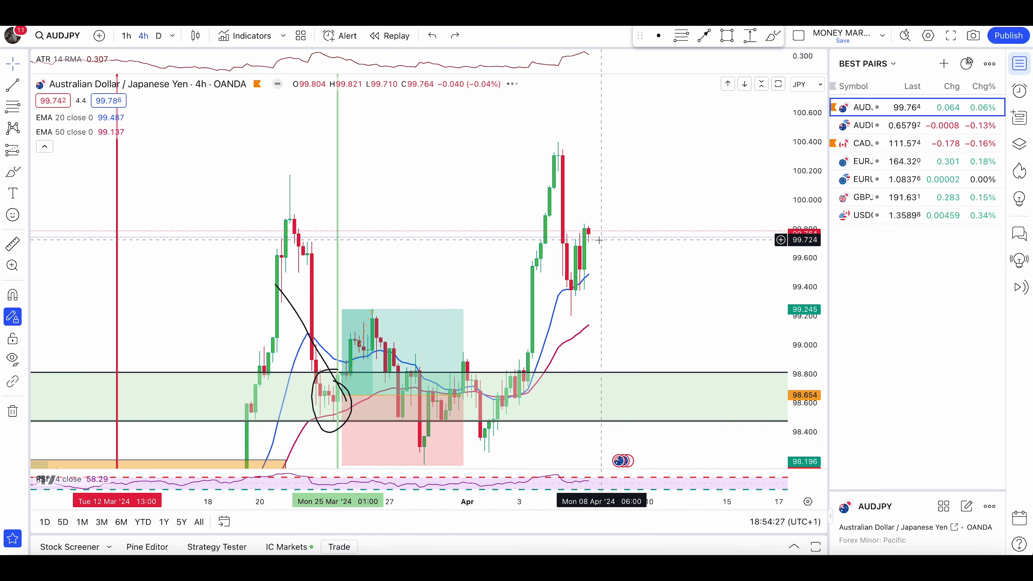
pyautogui.hotkey('ctrl', 'z')
pyautogui.rightClick(599, 240)
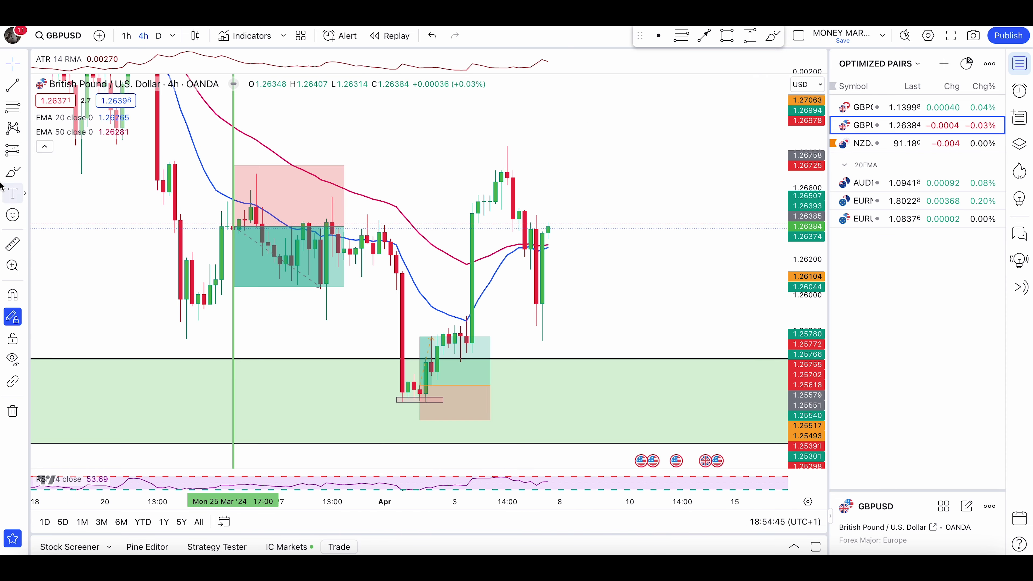
# Step: Draw a downward arrow above the GBPUSD short position with the Brush, and circle the candles at its entry
pyautogui.click(13, 171)
pyautogui.moveTo(361, 107)
pyautogui.mouseDown()
pyautogui.moveTo(355, 157)
pyautogui.moveTo(397, 148)
pyautogui.mouseUp()
pyautogui.moveTo(262, 173)
pyautogui.mouseDown()
pyautogui.moveTo(244, 176)
pyautogui.moveTo(243, 233)
pyautogui.mouseUp()
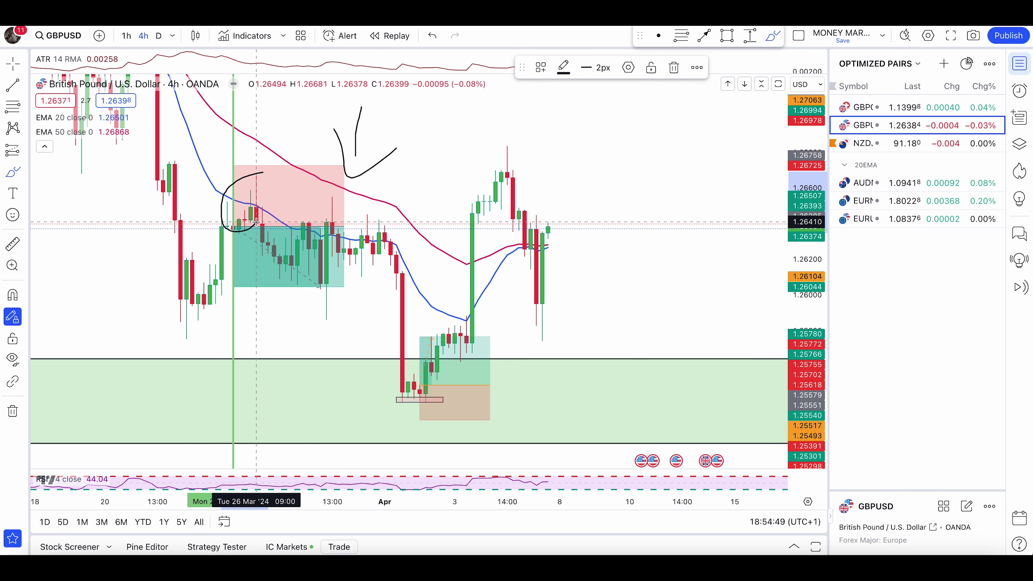
# Step: Trace GBPUSD's earlier drop and the fall into the green zone with the Brush, undoing these strokes and the circles around the entry
pyautogui.moveTo(159, 147); pyautogui.dragTo(212, 335)
pyautogui.moveTo(239, 230)
pyautogui.mouseDown()
pyautogui.moveTo(330, 358)
pyautogui.moveTo(291, 383)
pyautogui.moveTo(332, 362)
pyautogui.mouseUp()
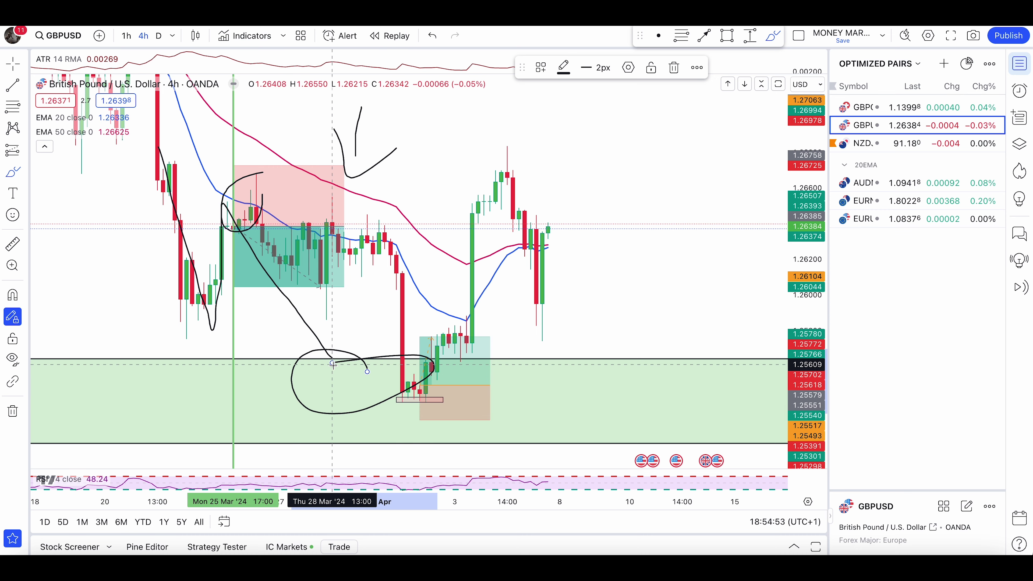
pyautogui.moveTo(357, 396); pyautogui.dragTo(519, 223)
pyautogui.moveTo(439, 266); pyautogui.dragTo(623, 212)
pyautogui.hotkey('ctrl', 'z')
pyautogui.hotkey('ctrl', 'z')
pyautogui.hotkey('ctrl', 'z')
pyautogui.hotkey('ctrl', 'z')
pyautogui.hotkey('ctrl', 'z')
pyautogui.hotkey('ctrl', 'z')
pyautogui.hotkey('ctrl', 'z')
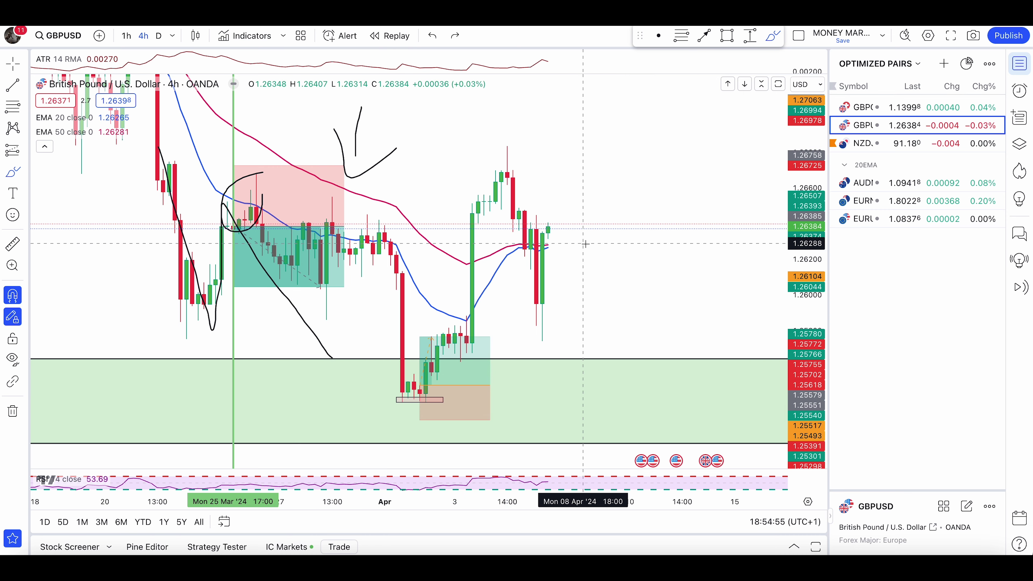
pyautogui.moveTo(242, 202); pyautogui.dragTo(214, 241)
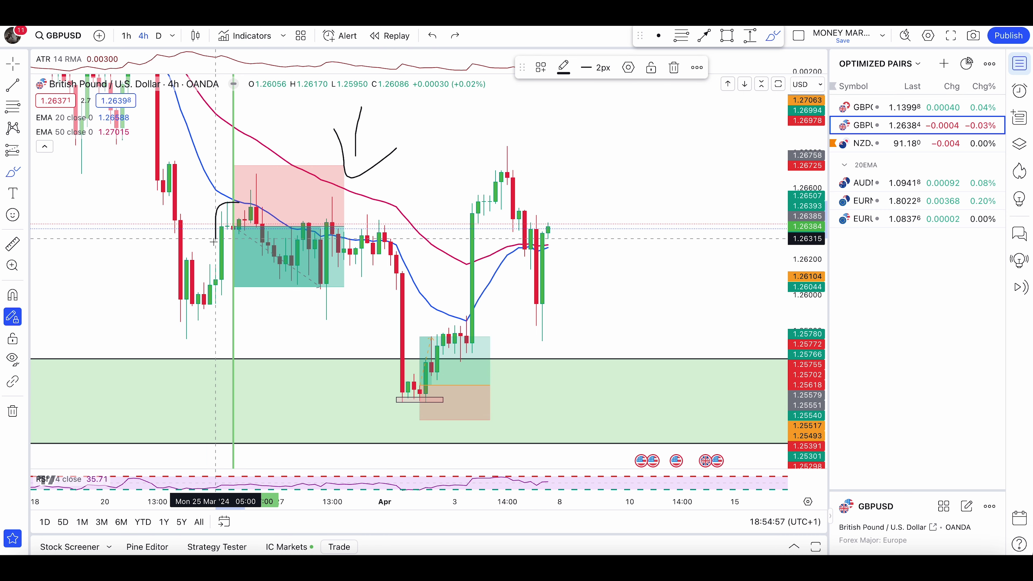
pyautogui.hotkey('ctrl', 'z')
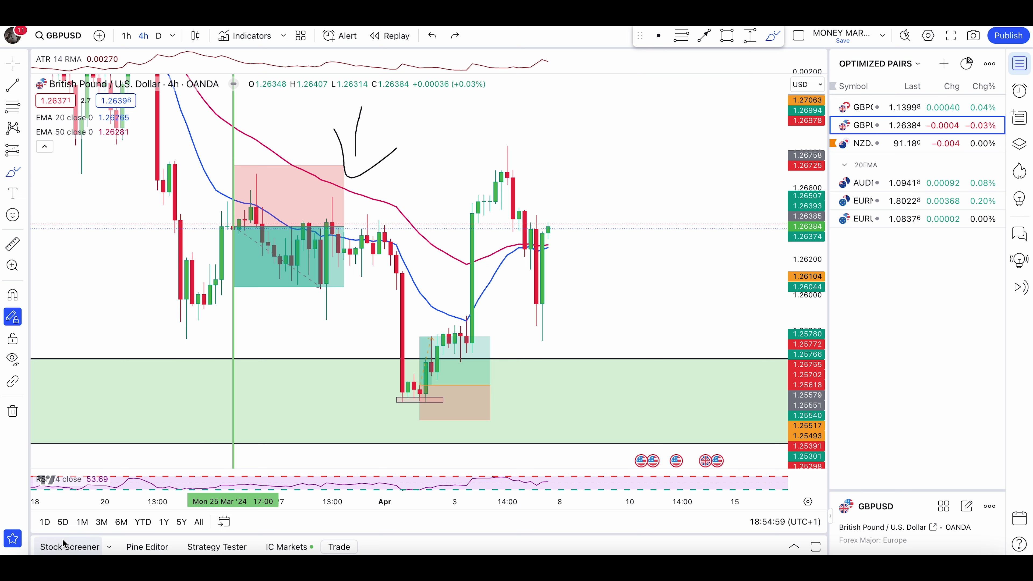
# Step: Check the GBP/USD short trade alert in Word, return to the chart, and circle the lows at the small red box with the Brush
pyautogui.click(35, 564)
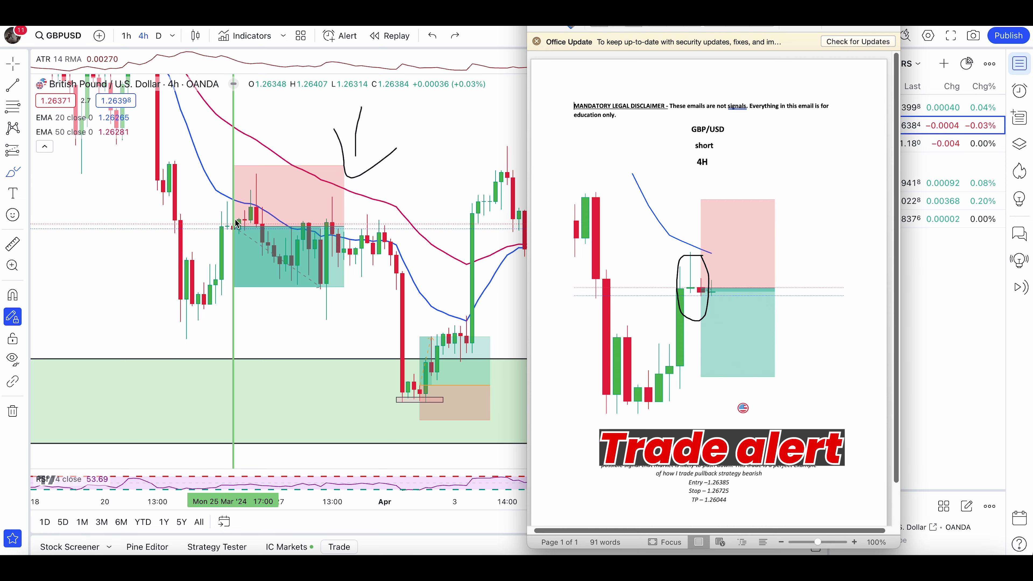
pyautogui.click(388, 154)
pyautogui.click(12, 177)
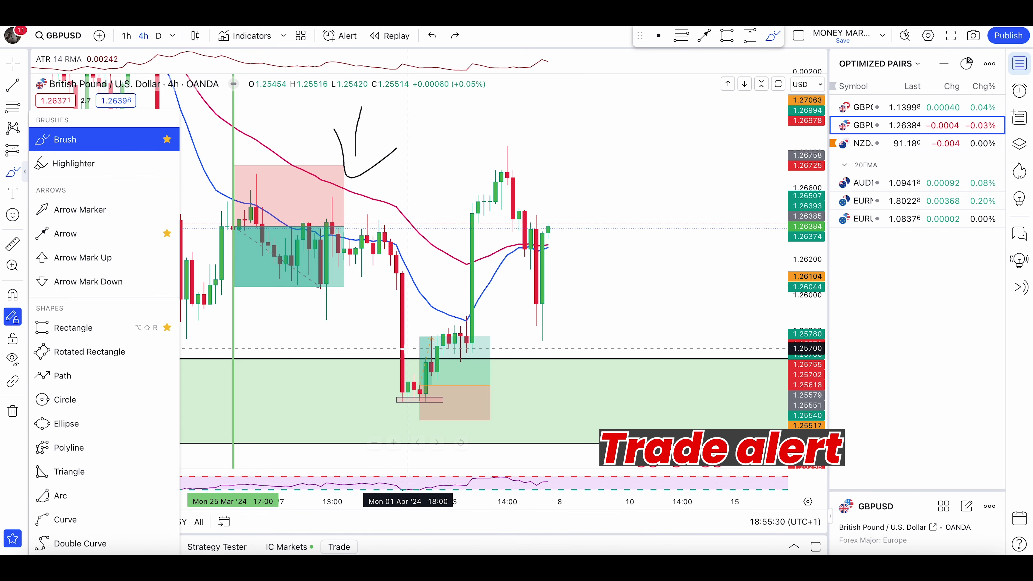
pyautogui.moveTo(458, 366); pyautogui.dragTo(438, 416)
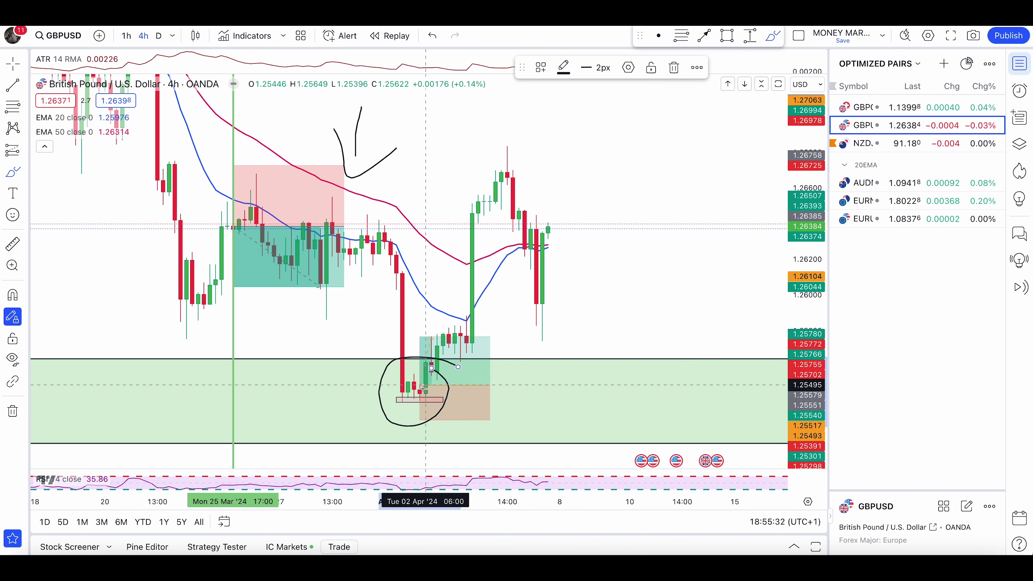
# Step: Lower the target of the GBPUSD short position into the green zone, about 81.9 pips below the entry
pyautogui.click(237, 290)
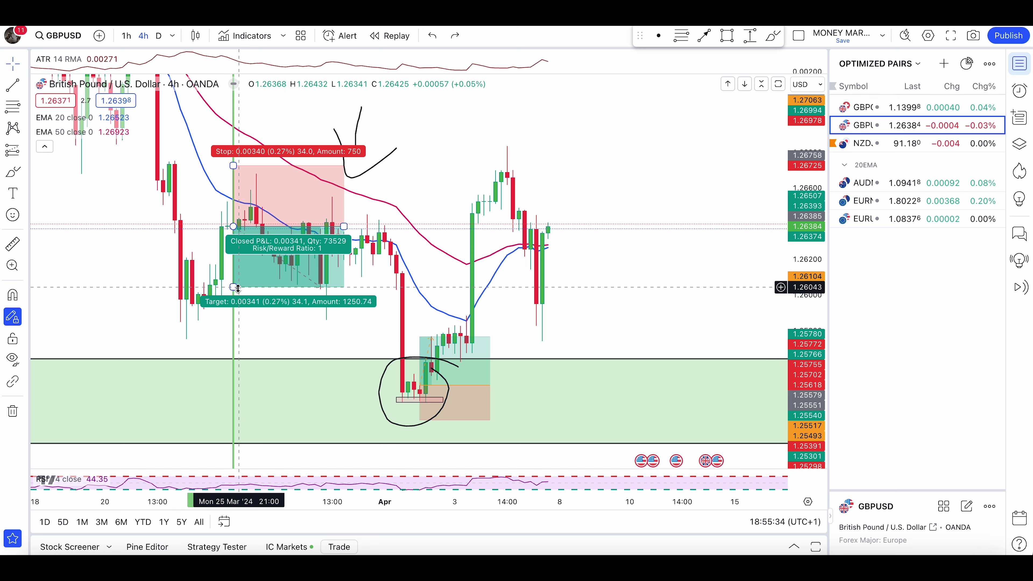
pyautogui.moveTo(237, 288); pyautogui.dragTo(209, 364)
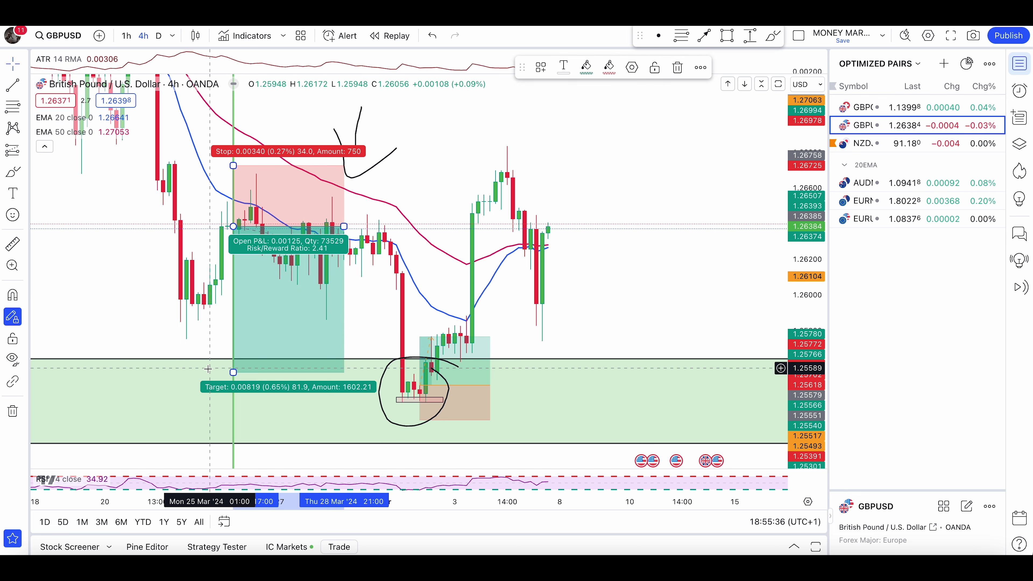
# Step: Circle the GBPUSD drop into the green zone again with the Brush, add a rising line above it, and circle the short's entry candles
pyautogui.click(12, 173)
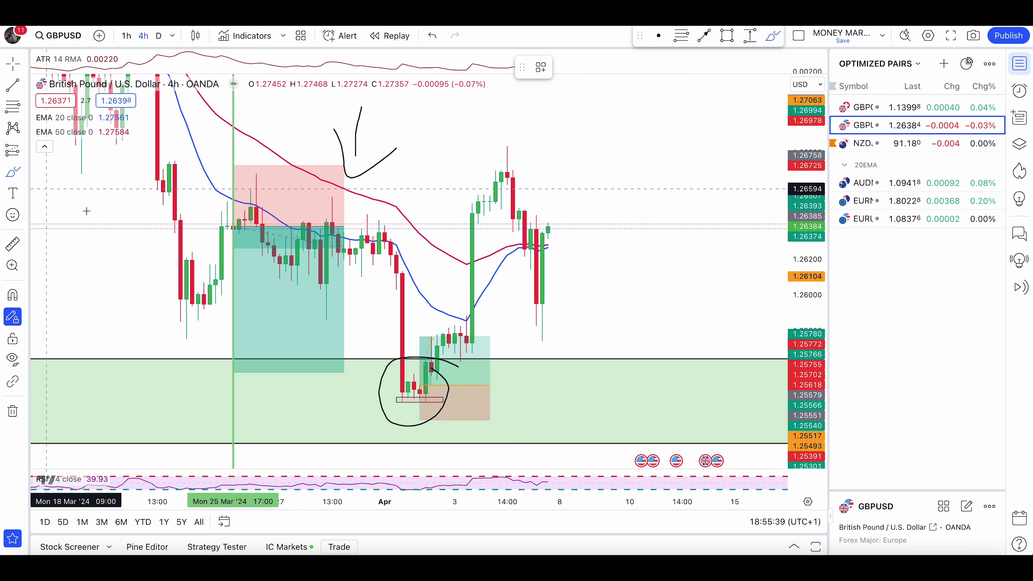
pyautogui.moveTo(387, 338)
pyautogui.mouseDown()
pyautogui.moveTo(345, 358)
pyautogui.moveTo(455, 374)
pyautogui.moveTo(450, 340)
pyautogui.mouseUp()
pyautogui.moveTo(383, 352); pyautogui.dragTo(490, 290)
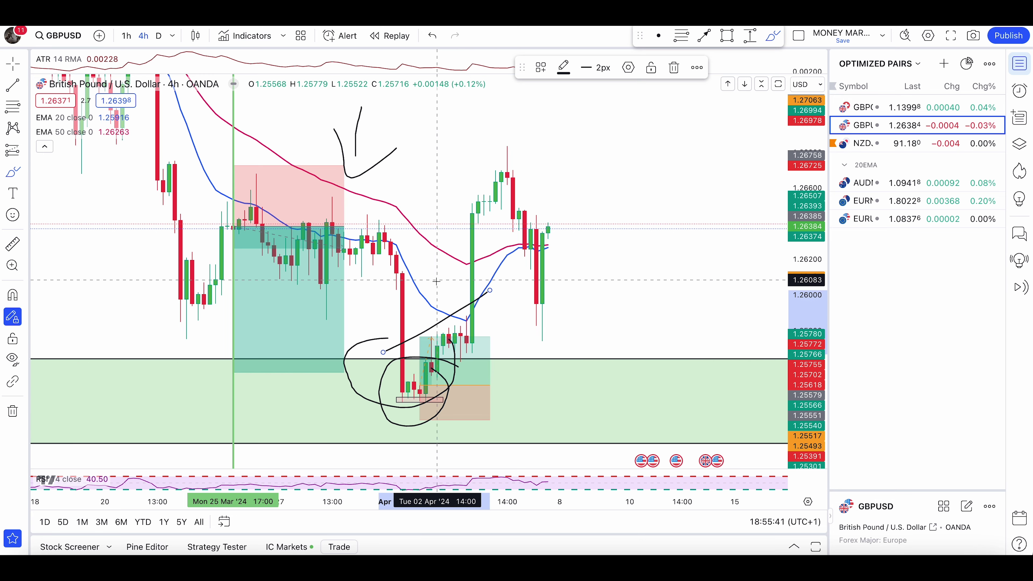
pyautogui.moveTo(236, 206); pyautogui.dragTo(201, 223)
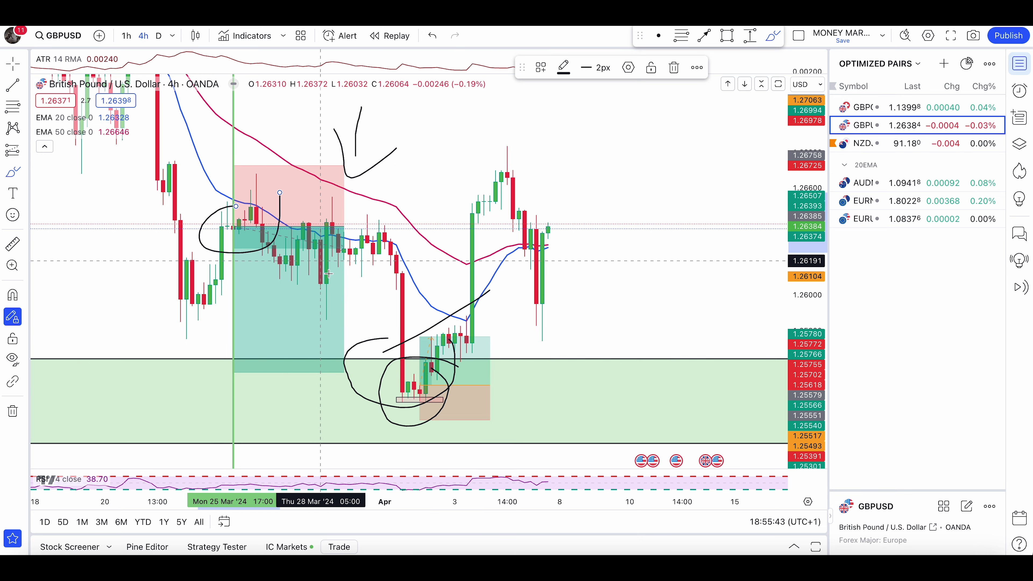
# Step: Switch to the Excel trade log and review the rows of the latest trades, including GBPUSD
pyautogui.click(488, 563)
pyautogui.scroll(-4, 157, 355)
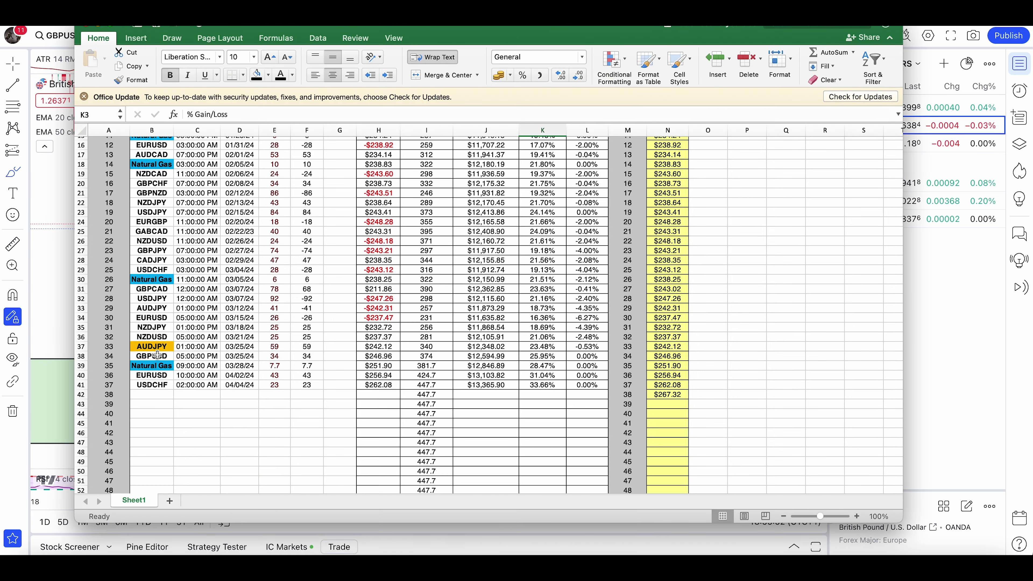